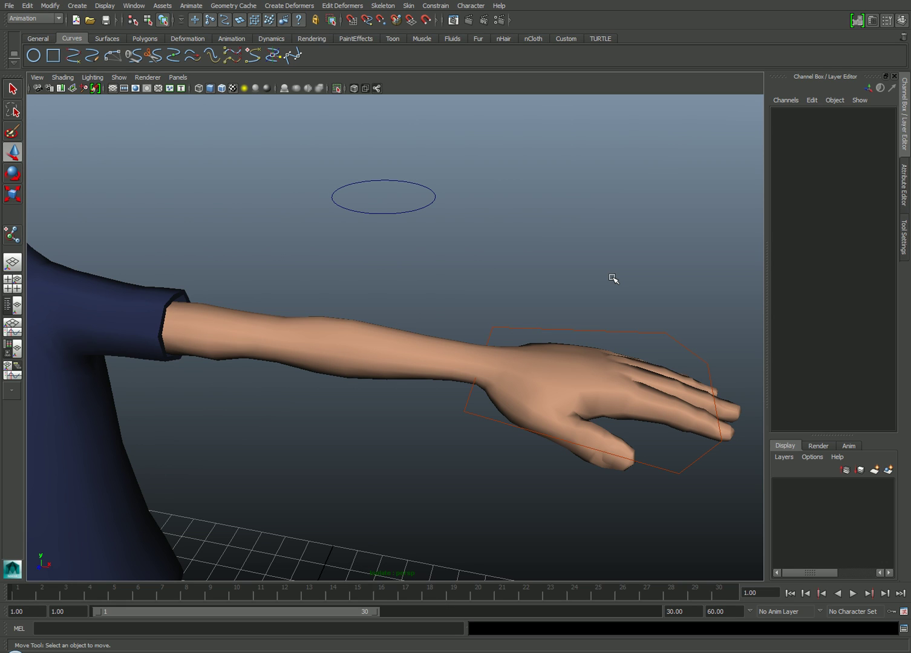
- Test-bend the left arm by moving L_Hand_IK_CTRL and the circle above the arm
click(654, 325)
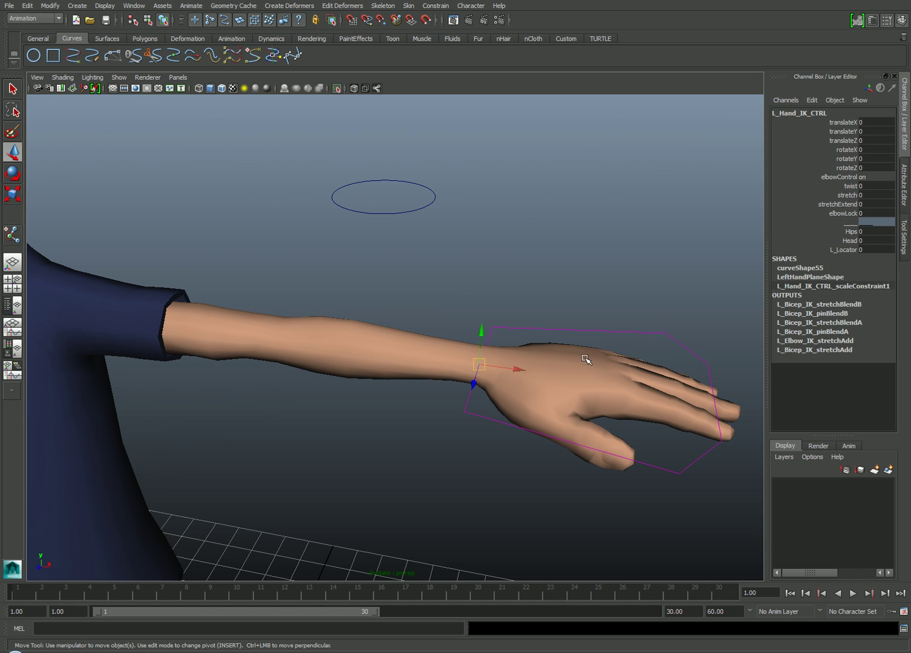
mouse_move(482, 371)
mouse_down()
mouse_move(311, 402)
mouse_move(250, 374)
mouse_up()
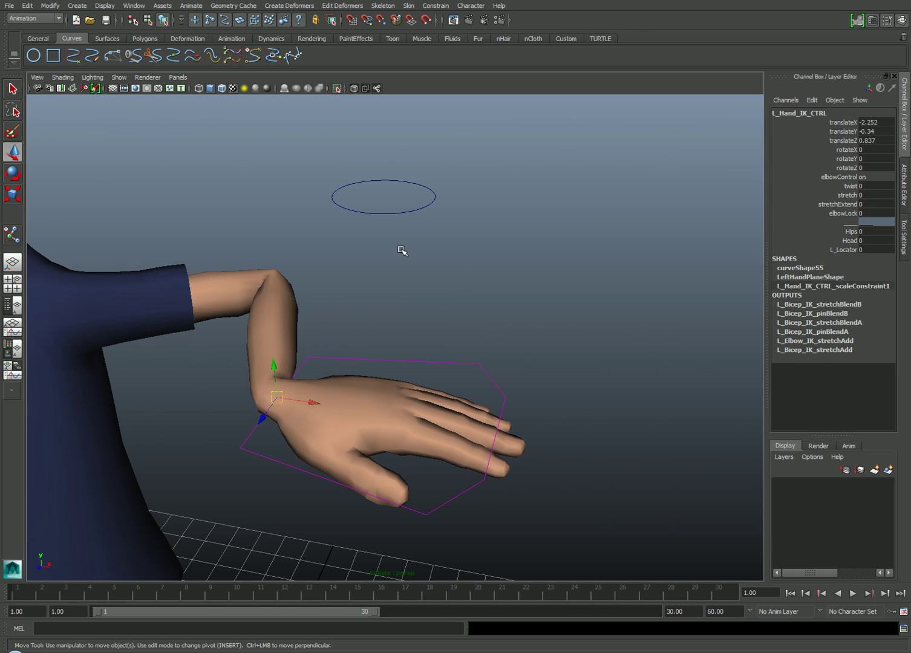
click(391, 212)
mouse_move(383, 197)
mouse_down()
mouse_move(333, 347)
mouse_move(362, 200)
mouse_move(443, 327)
mouse_up()
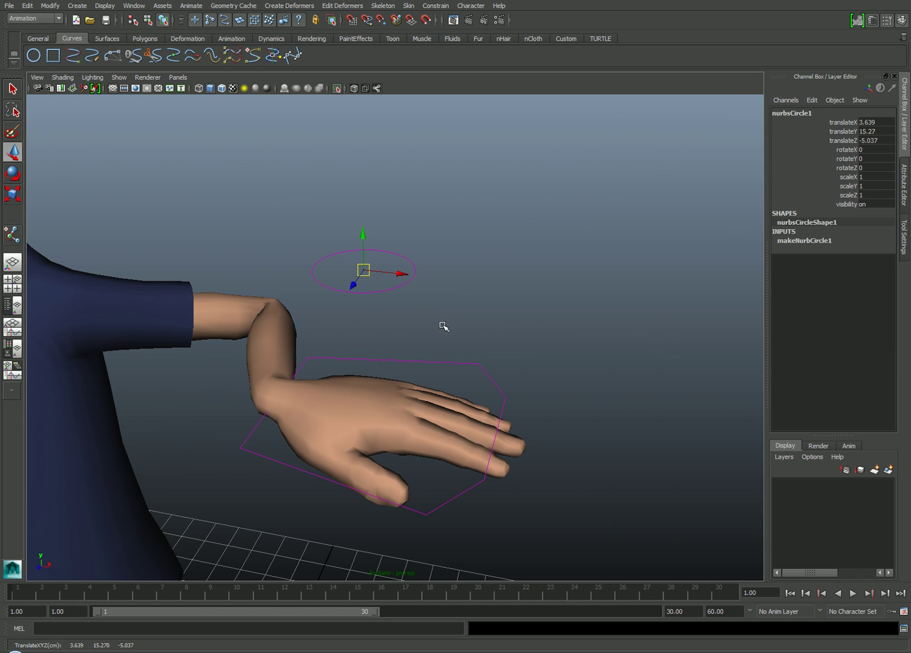
- Undo the test moves and switch to the outliner/persp layout
key(ctrl+z)
key(ctrl+z)
key(ctrl+z)
key(ctrl+z)
key(ctrl+z)
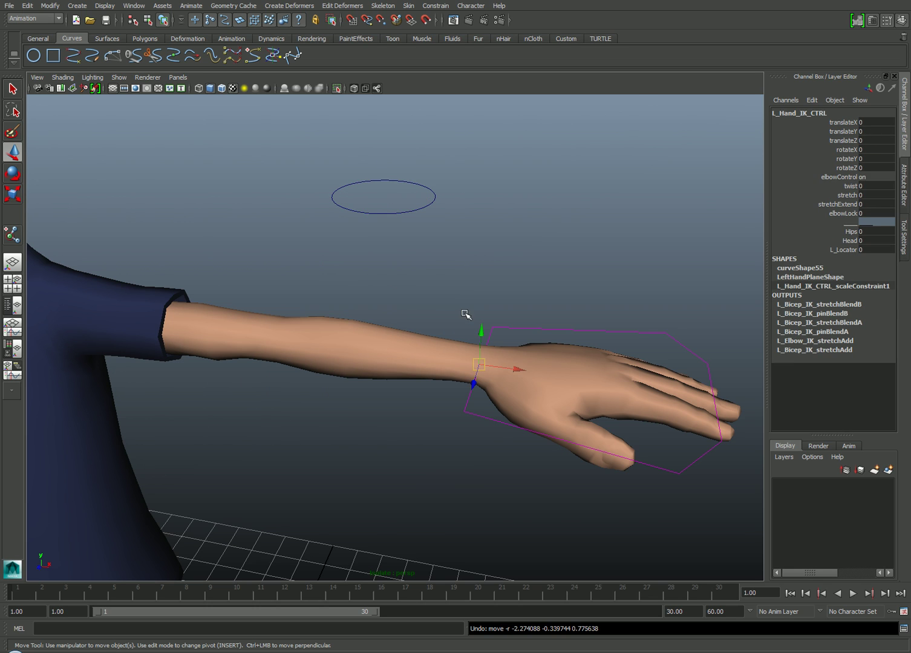
click(472, 308)
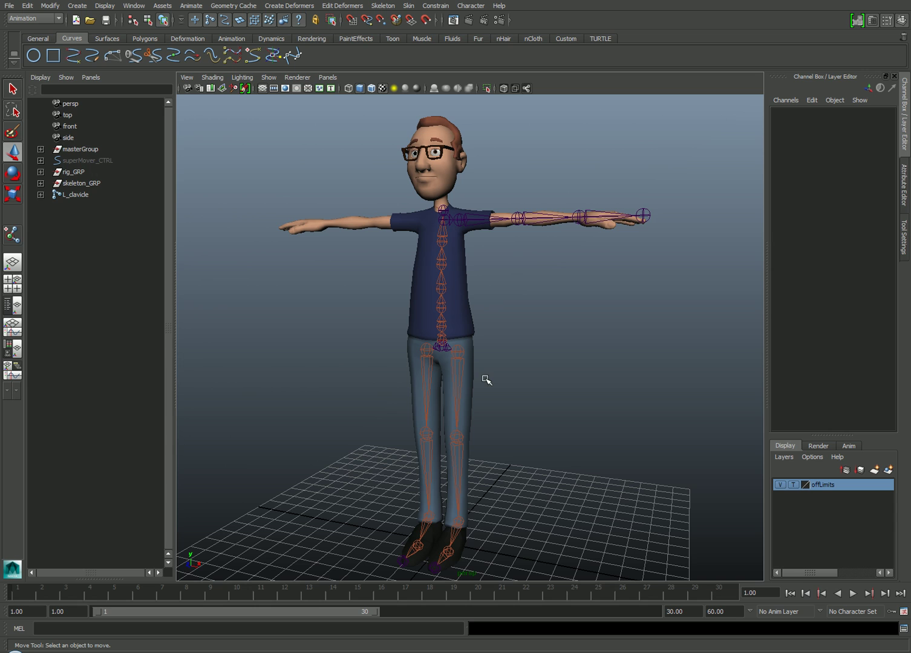
mouse_move(484, 325)
alt+right_down()
mouse_move(506, 445)
mouse_move(606, 456)
mouse_move(564, 411)
mouse_move(606, 415)
mouse_move(354, 340)
alt+right_up()
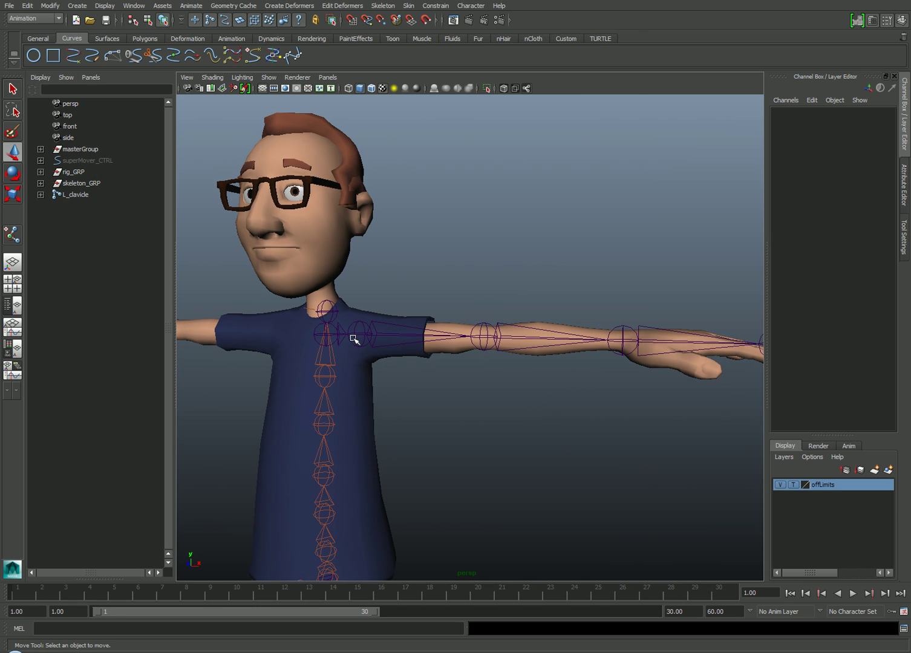
alt+middle_drag(380, 340, 332, 351)
scroll(339, 352, up, 2)
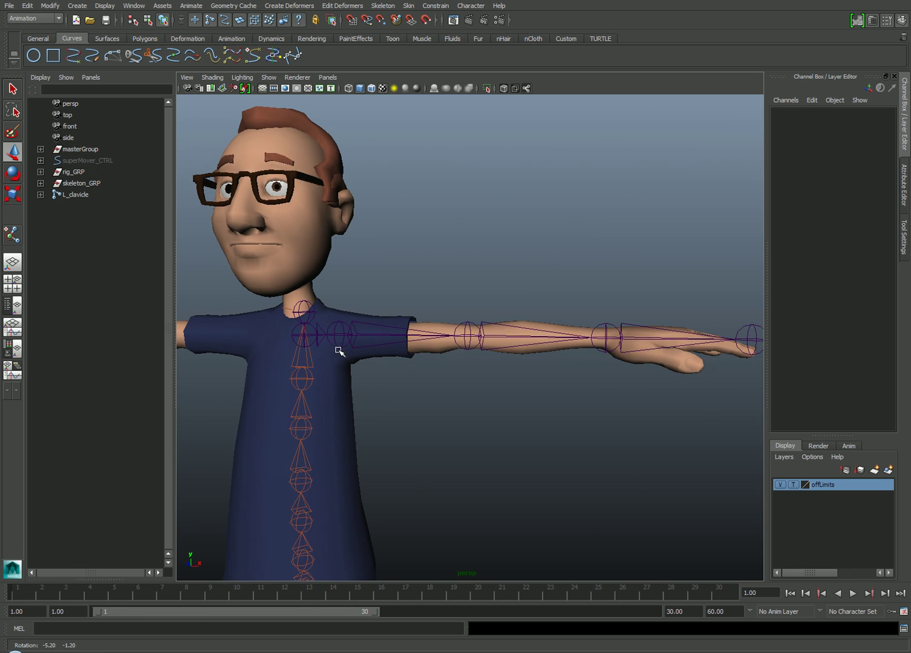
alt+drag(670, 351, 644, 359)
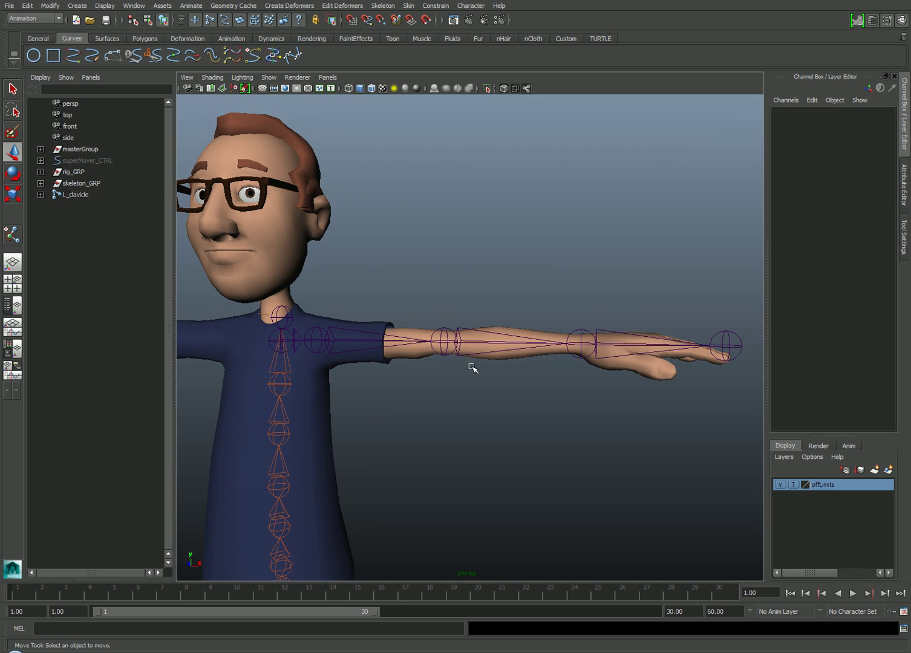
alt+drag(475, 369, 404, 364)
mouse_move(404, 364)
alt+right_down()
mouse_move(492, 373)
mouse_move(544, 363)
alt+right_up()
mouse_move(543, 363)
alt+mouse_down()
mouse_move(435, 319)
mouse_move(488, 363)
mouse_move(283, 372)
alt+mouse_up()
click(402, 313)
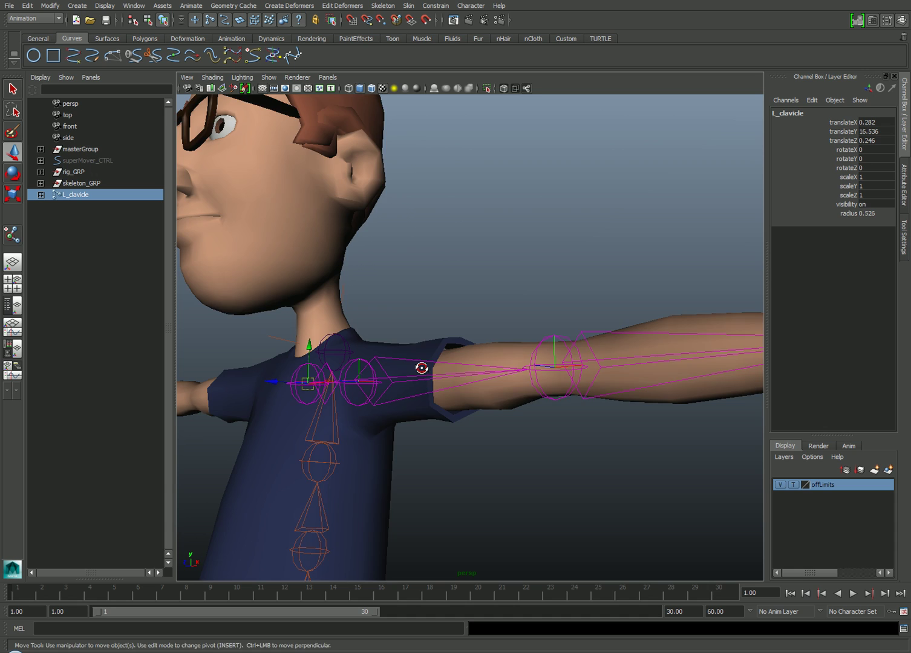
alt+right_drag(421, 368, 383, 409)
mouse_move(389, 417)
alt+mouse_down()
mouse_move(411, 422)
mouse_move(358, 407)
alt+mouse_up()
click(435, 389)
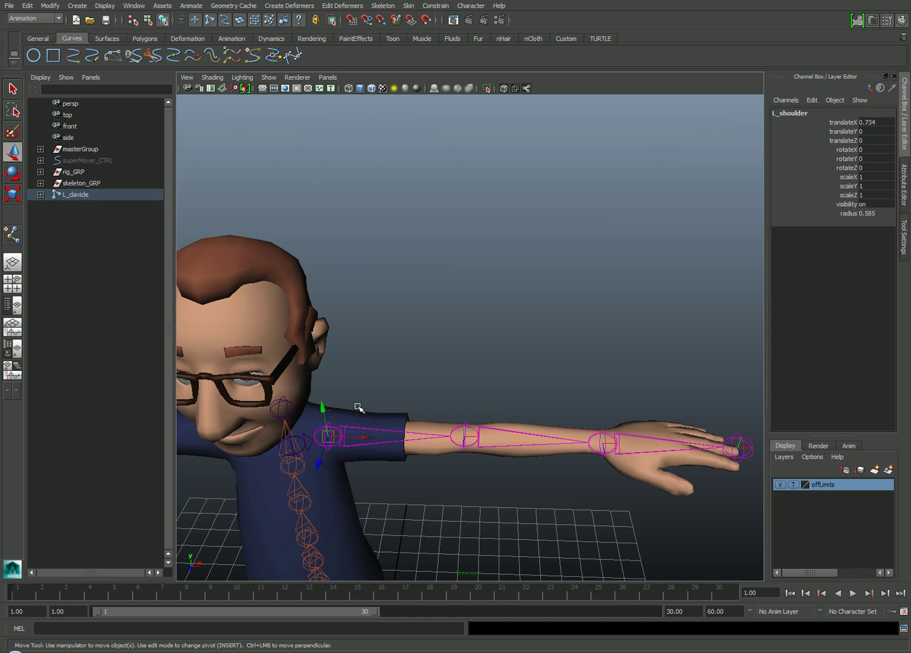
click(482, 431)
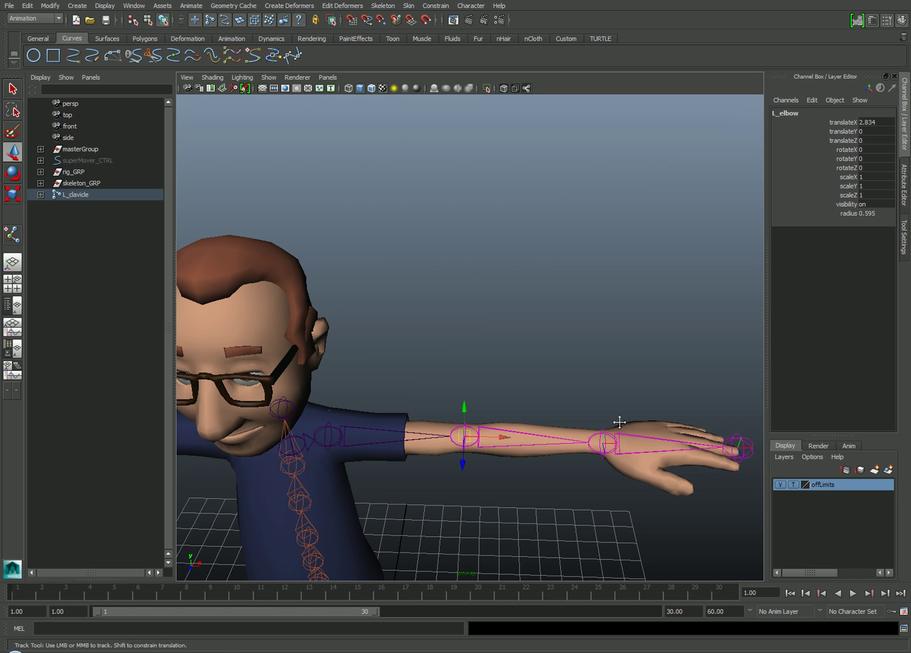
alt+middle_drag(617, 421, 561, 399)
click(549, 407)
alt+right_drag(549, 407, 527, 399)
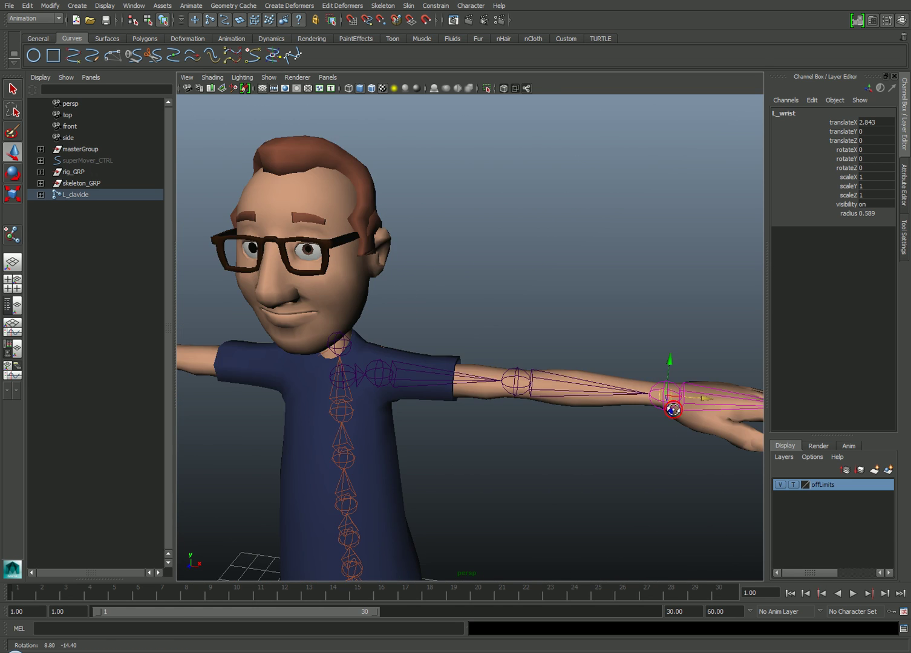
alt+drag(527, 398, 567, 366)
click(566, 366)
- Parent the L_clavicle joint under the back6 spine joint
mouse_move(488, 376)
alt+right_down()
mouse_move(547, 411)
mouse_move(625, 415)
alt+right_up()
click(456, 326)
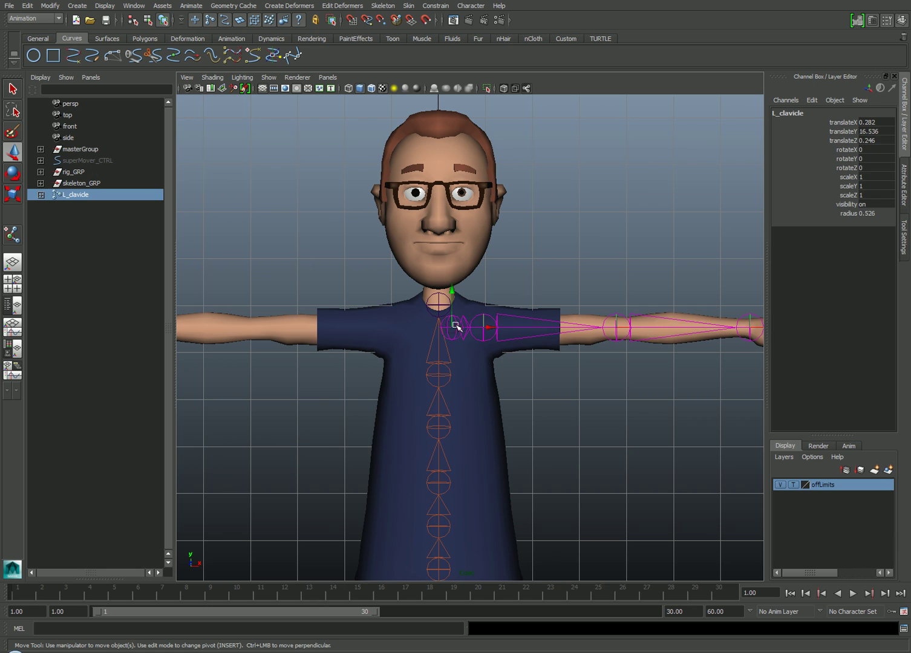
click(448, 355)
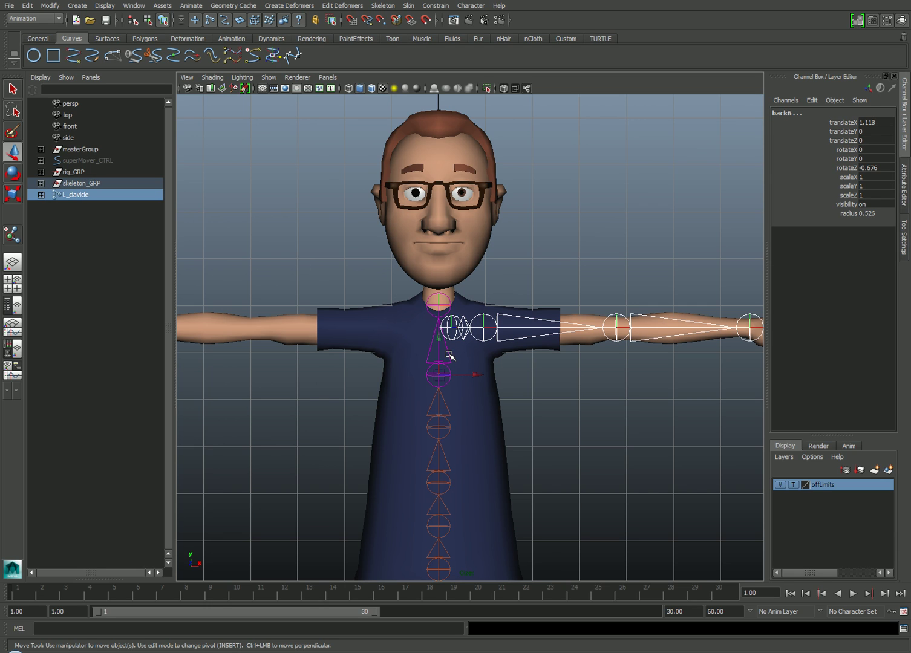
key(Down)
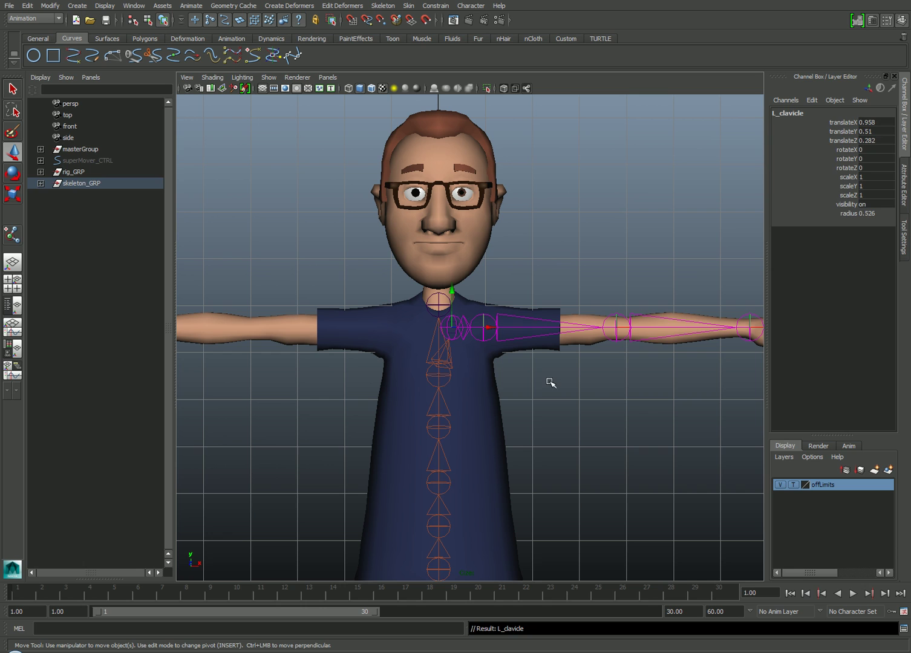
- Clear the selection and pull the front view back to show the whole character
click(590, 393)
alt+right_drag(590, 392, 492, 380)
alt+drag(492, 380, 499, 307)
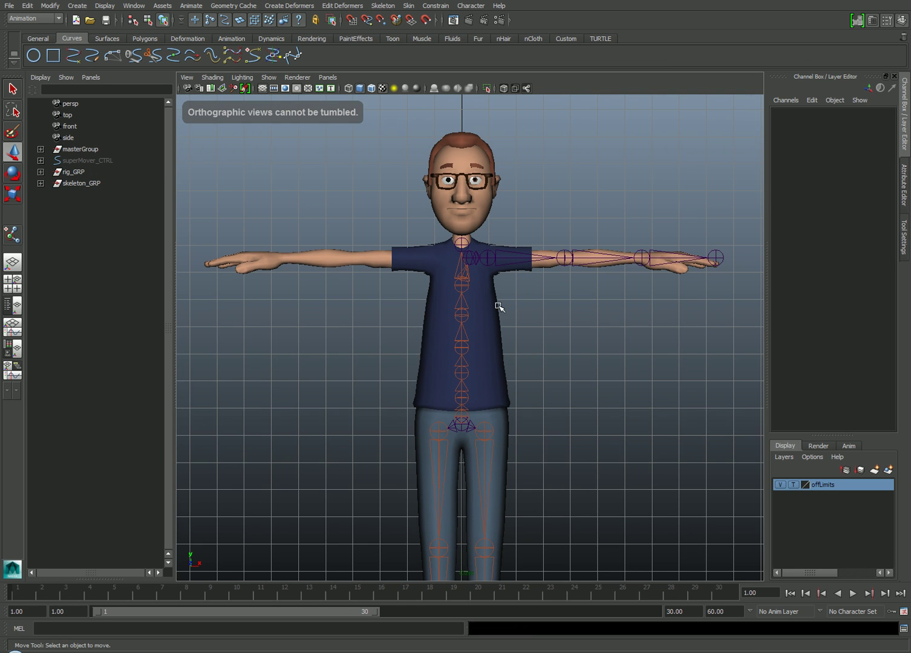
alt+middle_drag(548, 326, 548, 231)
alt+right_drag(581, 274, 409, 242)
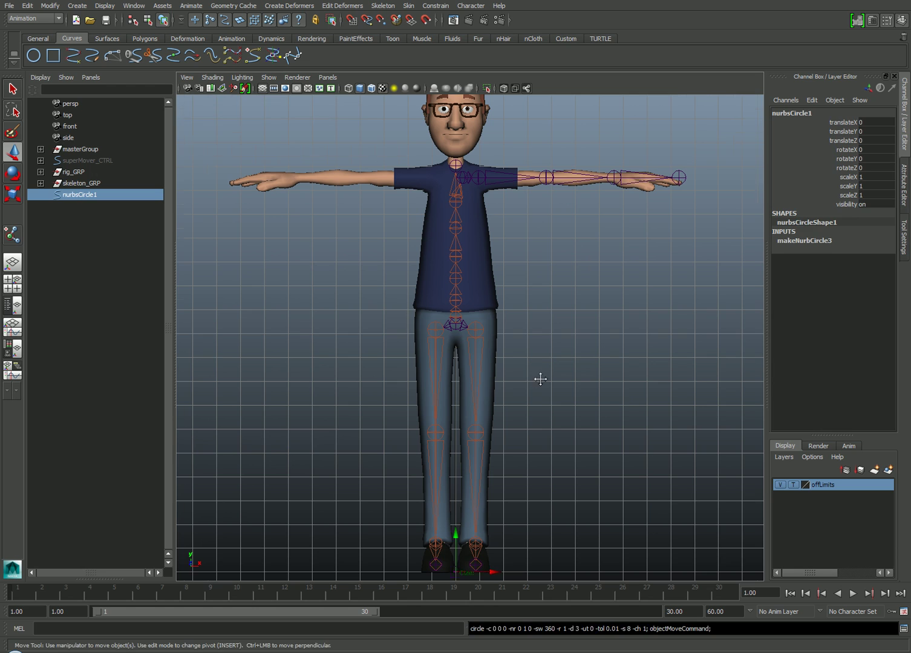
- Create a NURBS circle and raise it to neck height in the side view
mouse_move(539, 376)
alt+right_down()
mouse_move(523, 315)
mouse_move(512, 346)
alt+right_up()
key(space)
drag(529, 347, 548, 347)
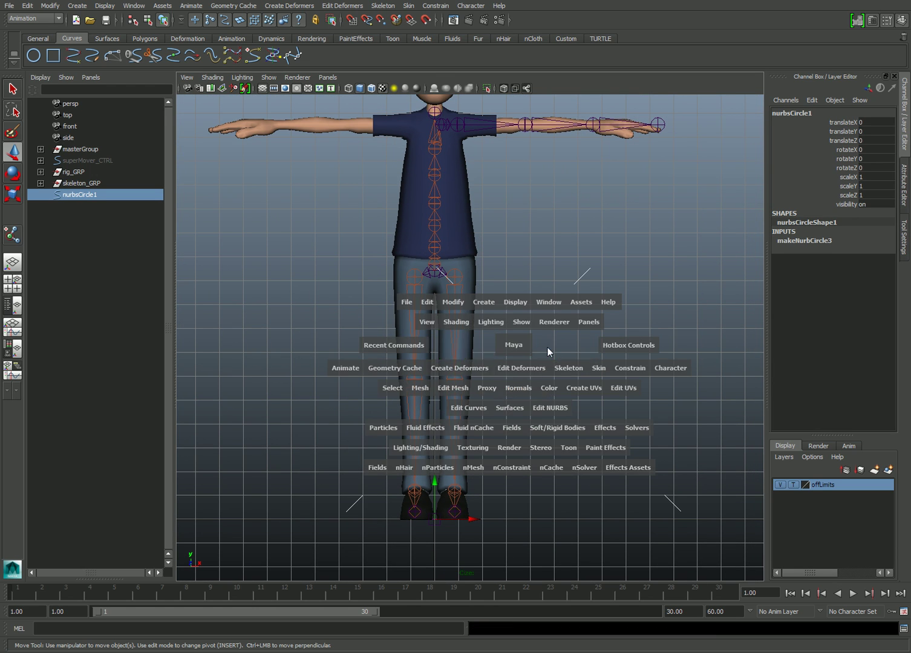
alt+right_drag(548, 347, 384, 267)
middle_drag(494, 434, 541, 224)
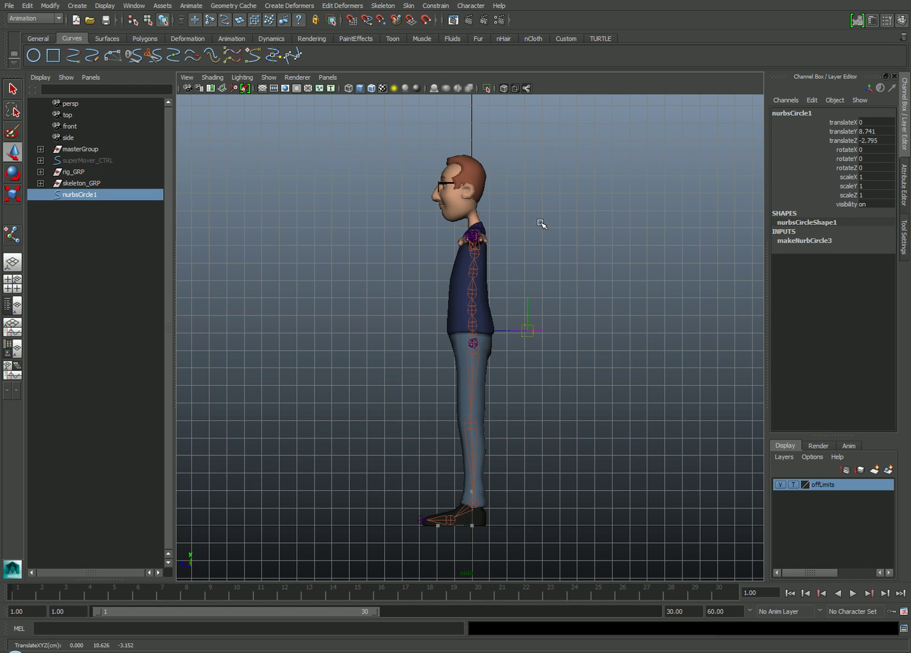
mouse_move(542, 224)
alt+right_down()
mouse_move(495, 300)
mouse_move(694, 387)
mouse_move(708, 440)
mouse_move(525, 441)
alt+right_up()
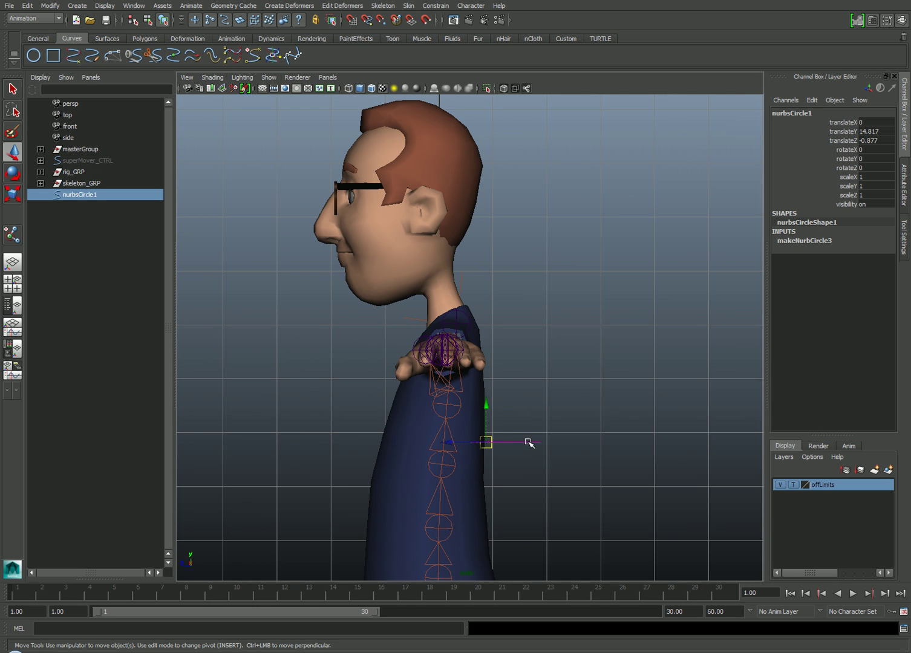
middle_drag(501, 445, 500, 313)
- Rotate the circle 90° on Z, enlarge it slightly and move it behind the neck
click(875, 169)
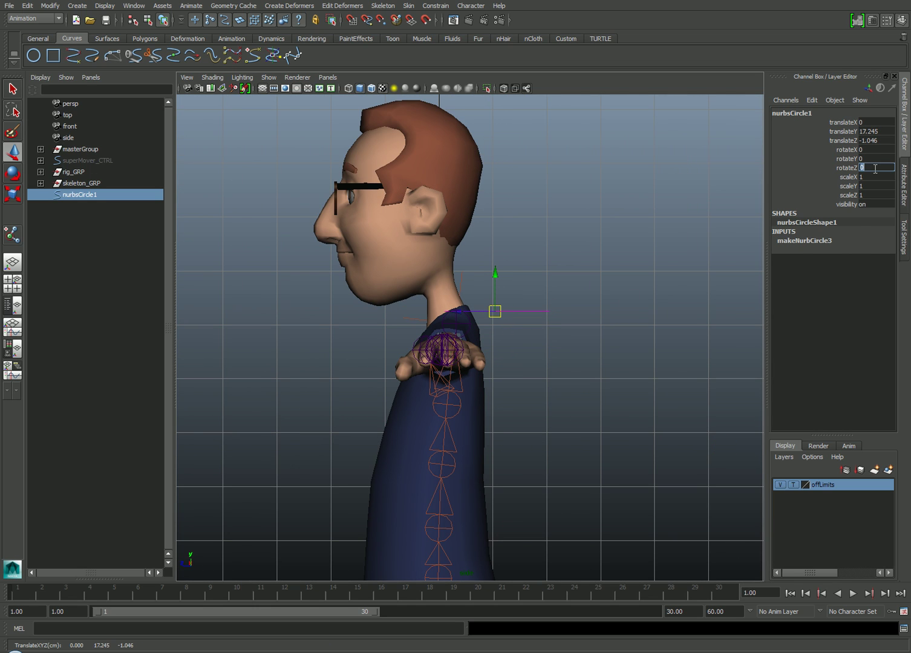
text(90)
key(Return)
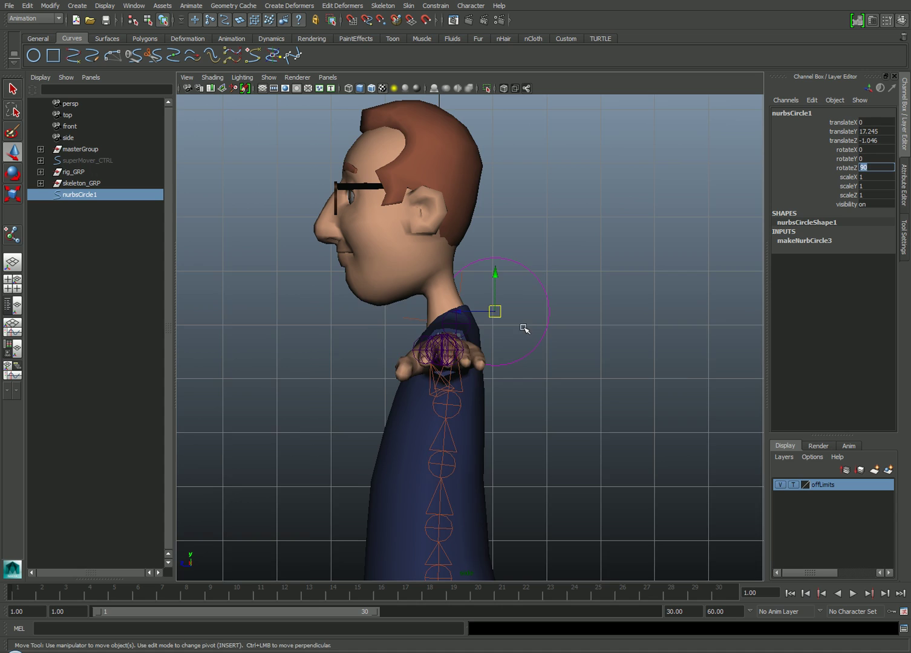
alt+right_drag(522, 328, 639, 368)
key(r)
drag(501, 330, 545, 328)
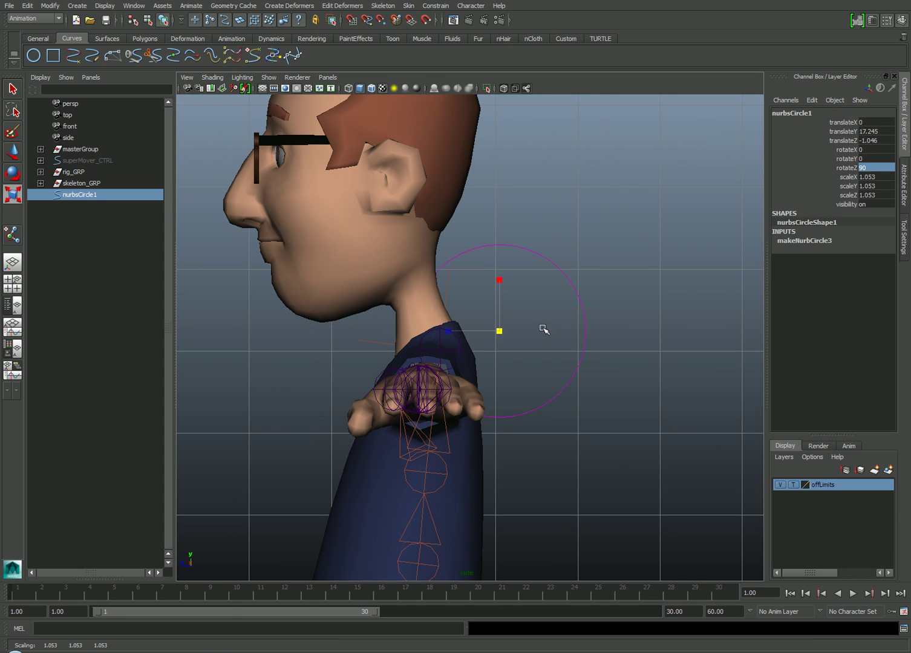
alt+right_drag(545, 328, 481, 342)
key(w)
middle_drag(539, 338, 535, 341)
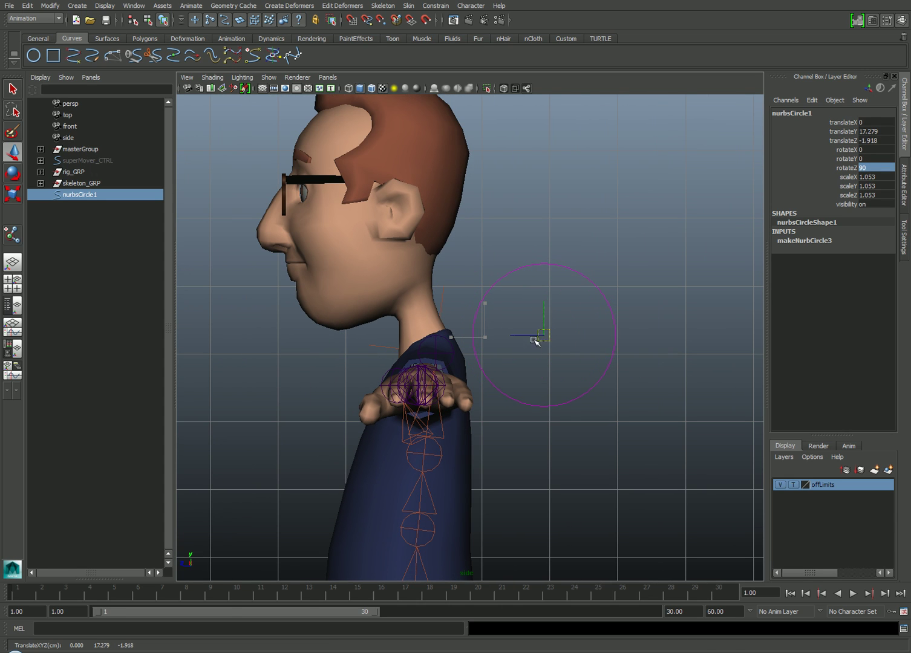
- Move the circle's control vertices to reshape it into a hook-like curve
right_click(505, 277)
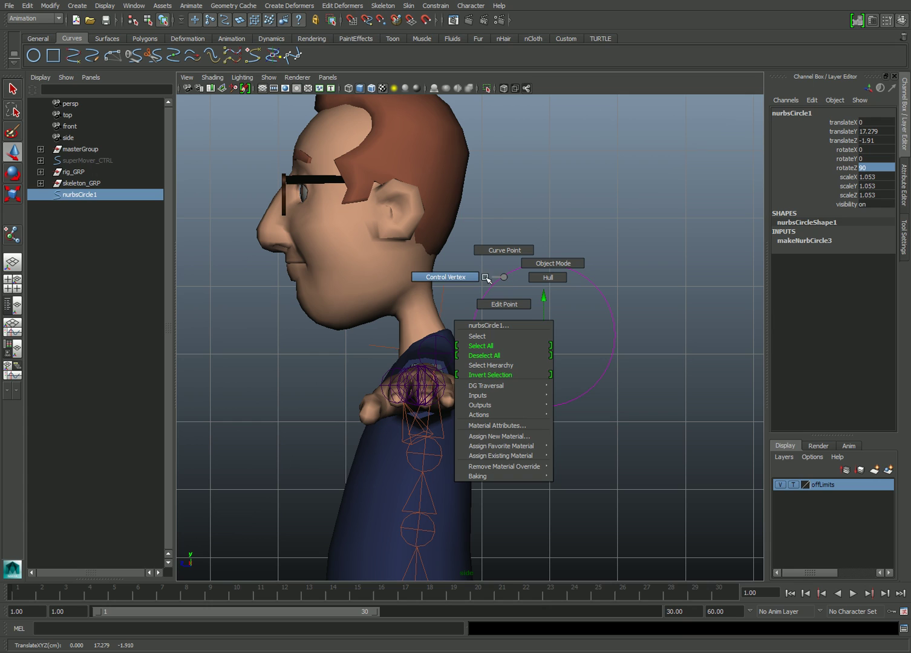
right_drag(504, 279, 474, 279)
drag(464, 321, 473, 345)
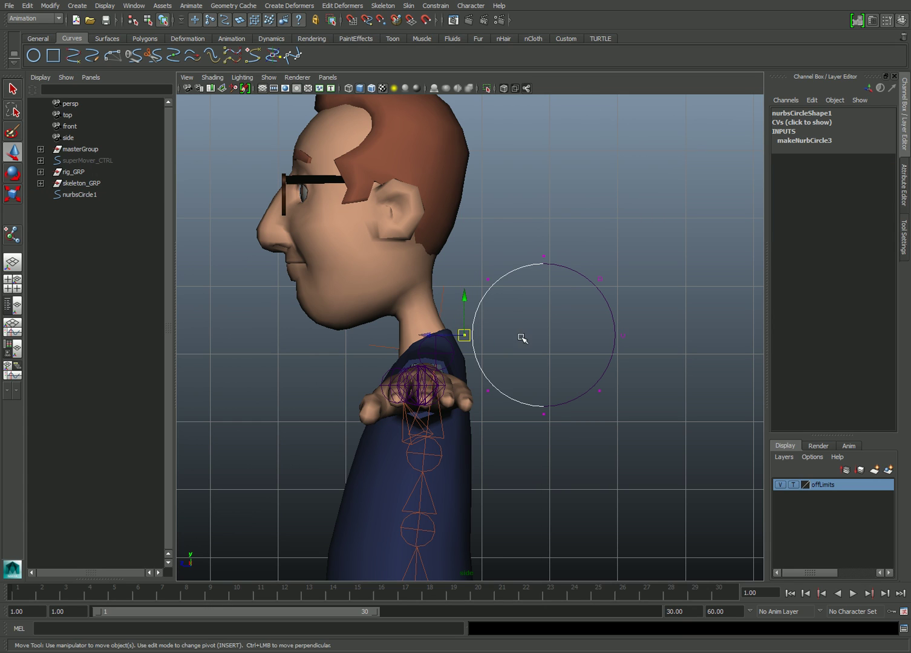
middle_drag(522, 339, 691, 354)
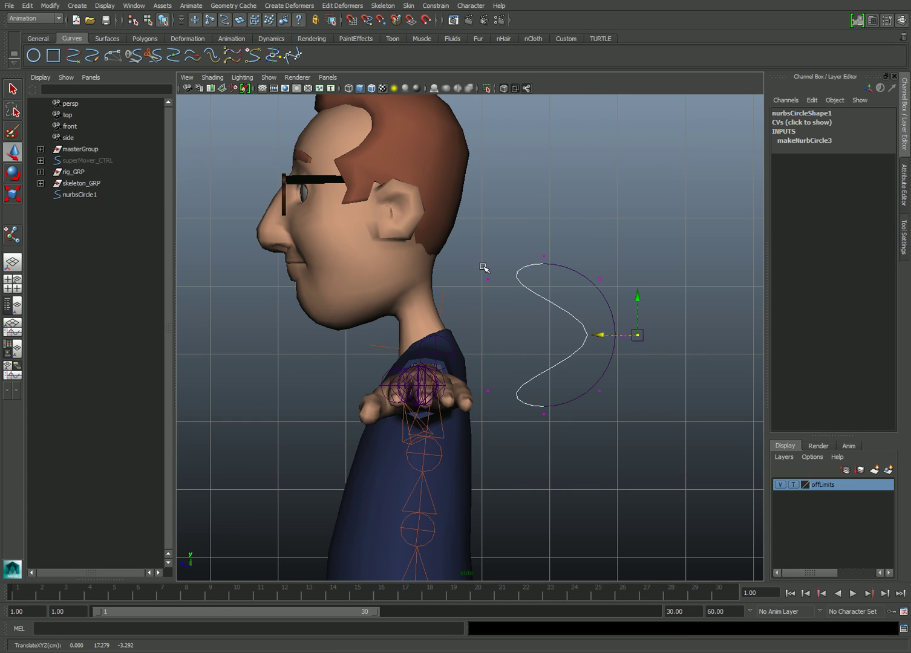
drag(482, 266, 511, 408)
middle_drag(511, 409, 560, 413)
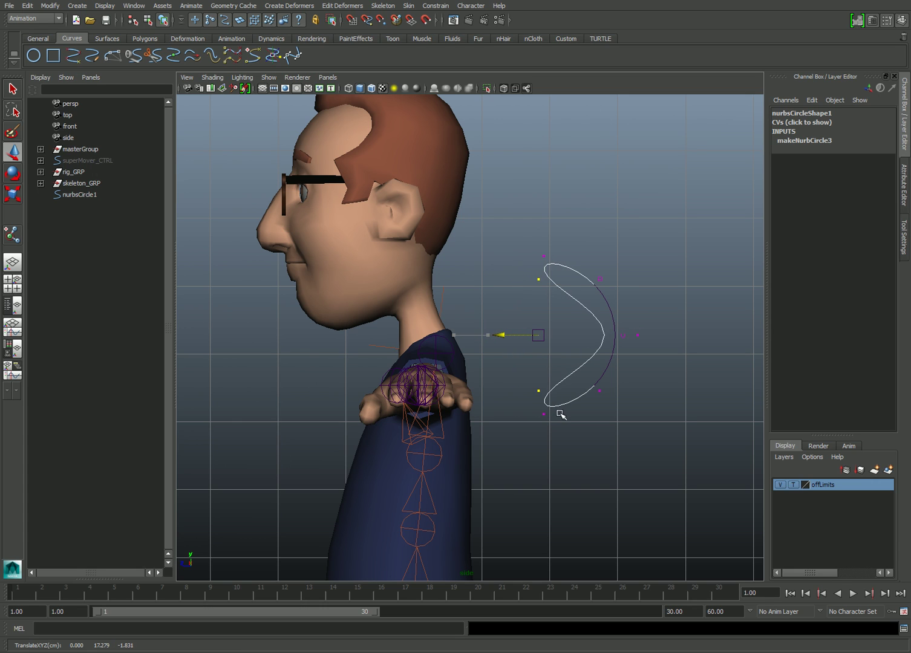
drag(630, 316, 651, 363)
middle_drag(651, 362, 453, 315)
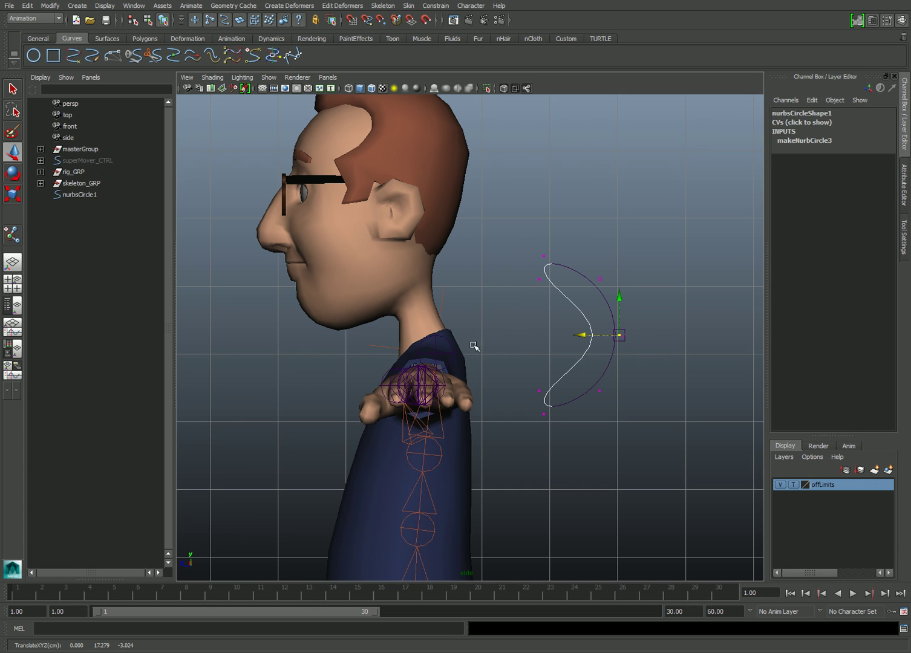
- Back in object mode, move the curve left onto the shoulder and turn it on Y
key(ctrl+z)
key(ctrl+z)
right_click(602, 292)
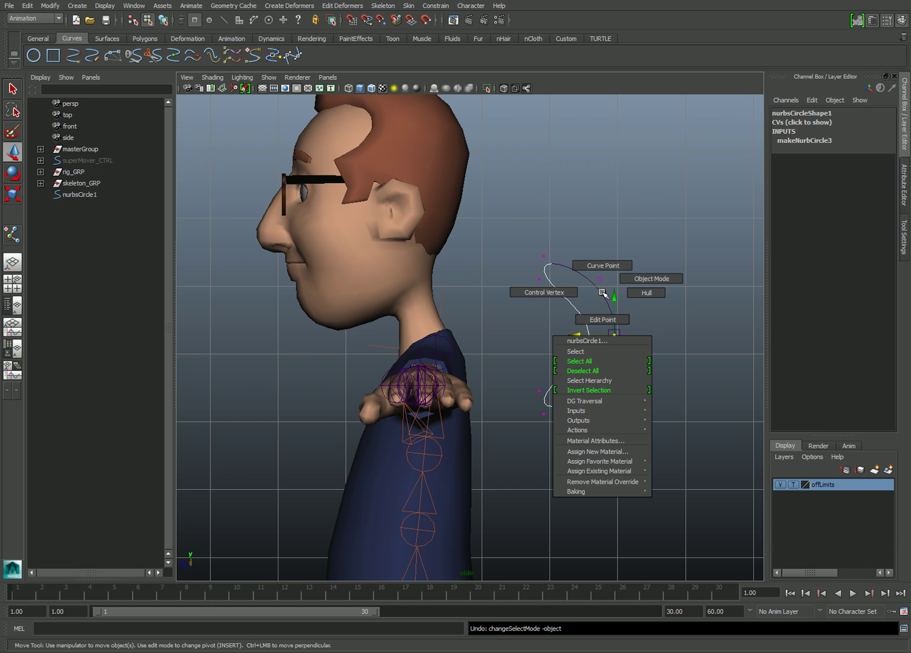
click(602, 352)
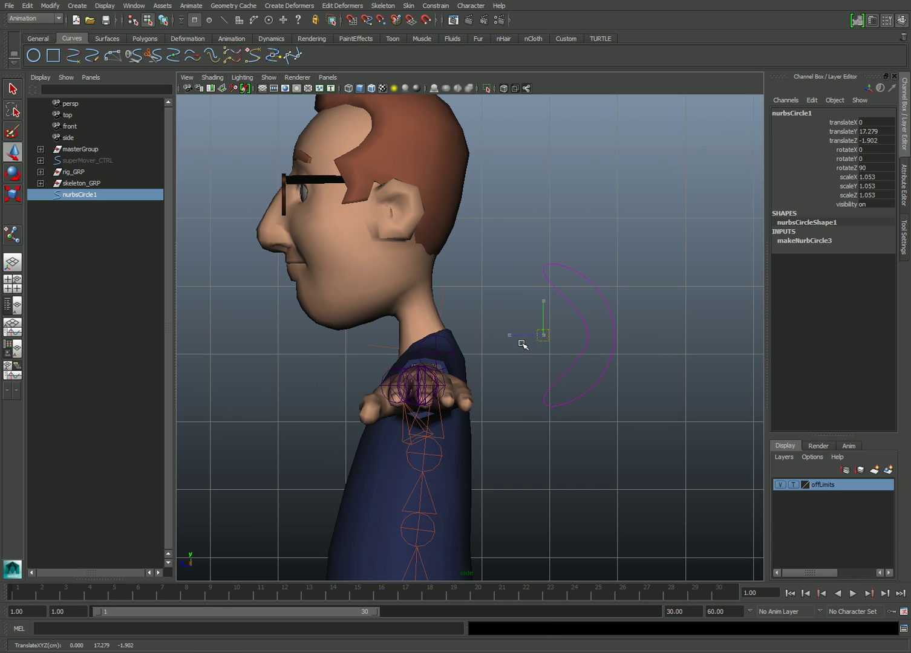
drag(543, 336, 463, 357)
key(e)
key(w)
mouse_move(518, 339)
mouse_down()
mouse_move(409, 371)
mouse_move(500, 385)
mouse_up()
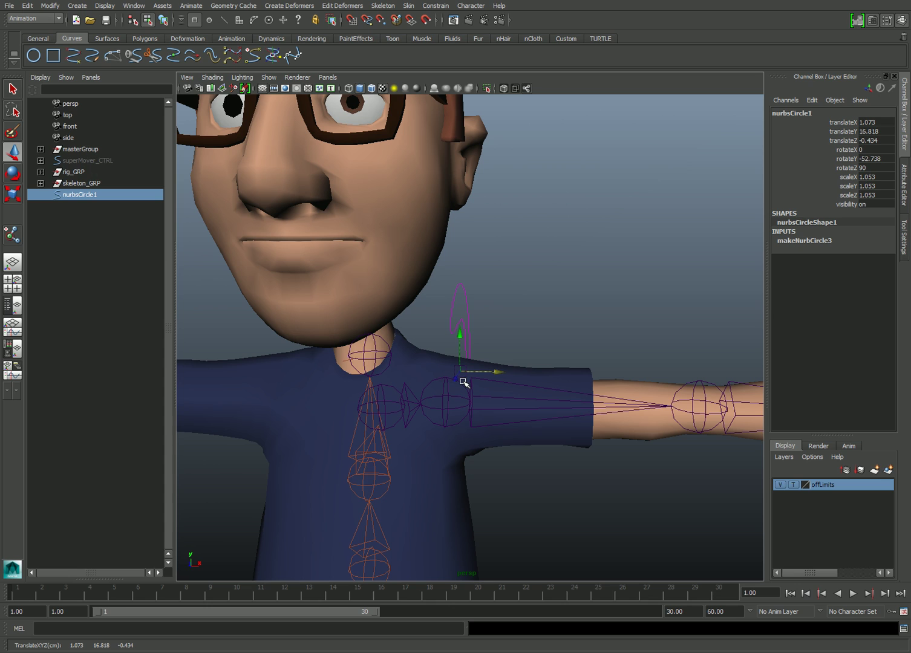
- Snap the curve's pivot to the centre of the left shoulder joint
key(Insert)
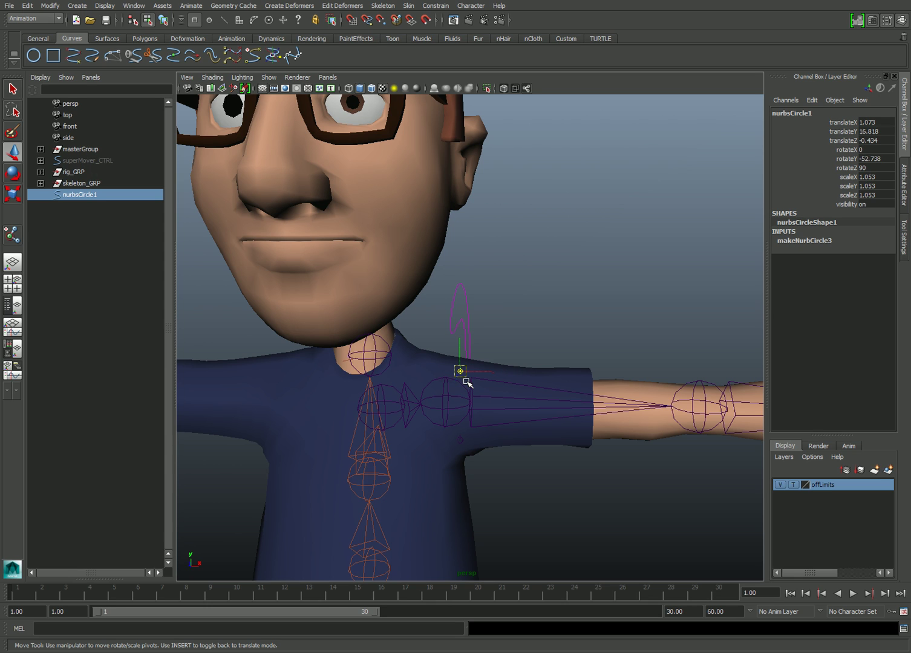
mouse_move(462, 372)
alt+mouse_down()
mouse_move(452, 392)
mouse_move(493, 397)
alt+mouse_up()
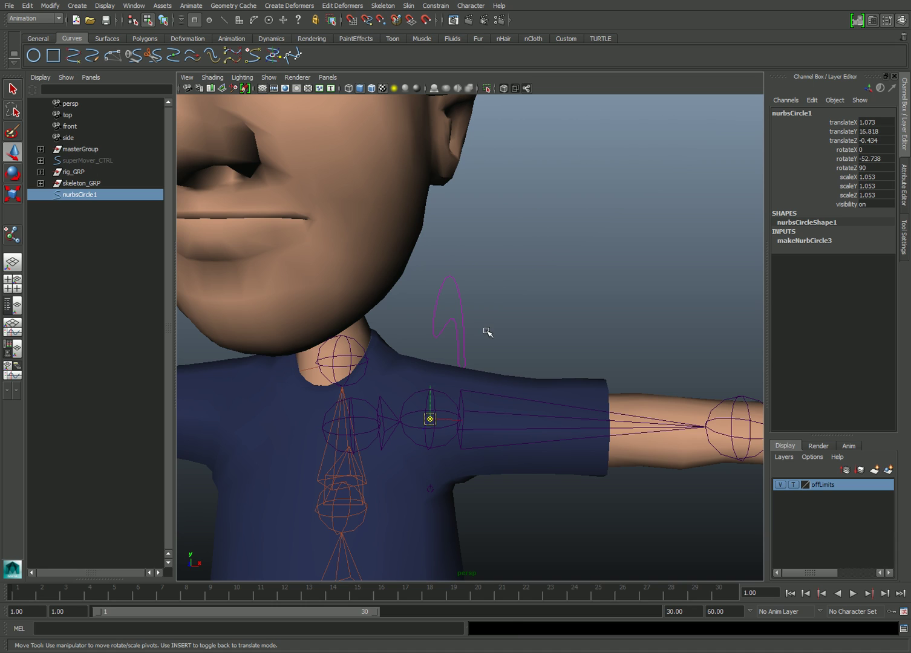
- Freeze the curve's transformations and delete its construction history
key(ctrl+z)
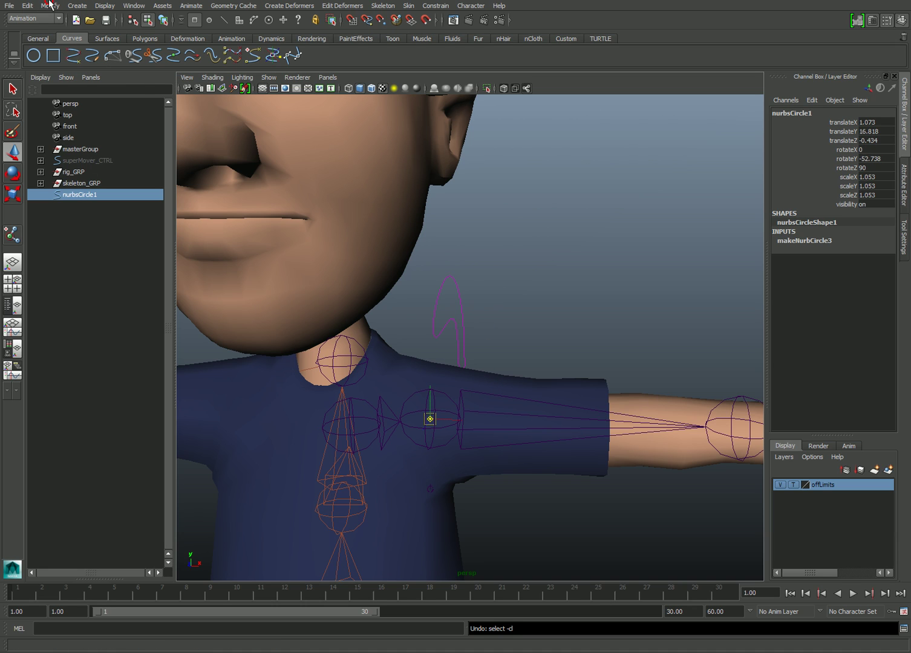
click(54, 10)
click(71, 43)
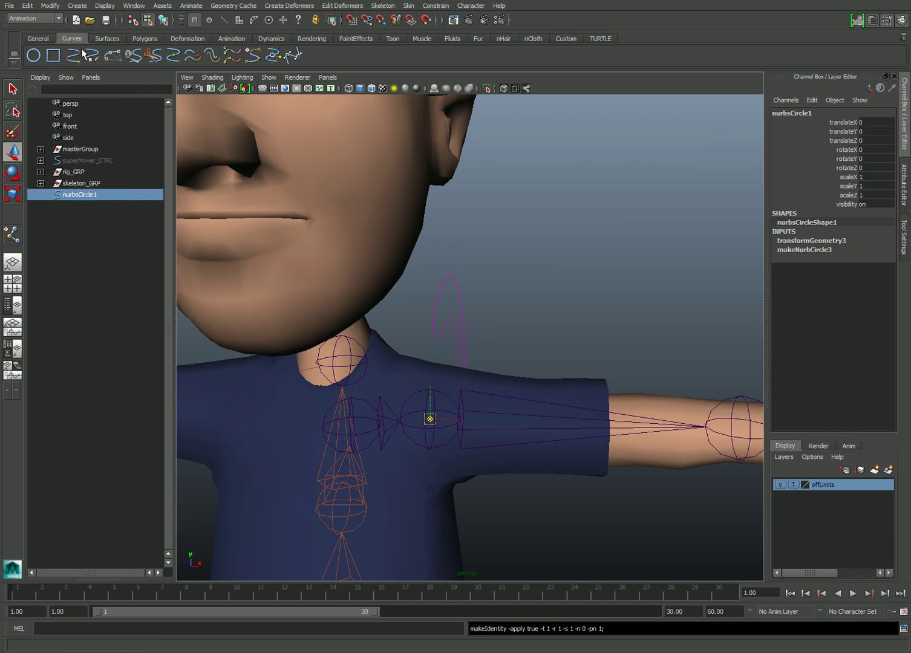
click(28, 6)
mouse_move(58, 123)
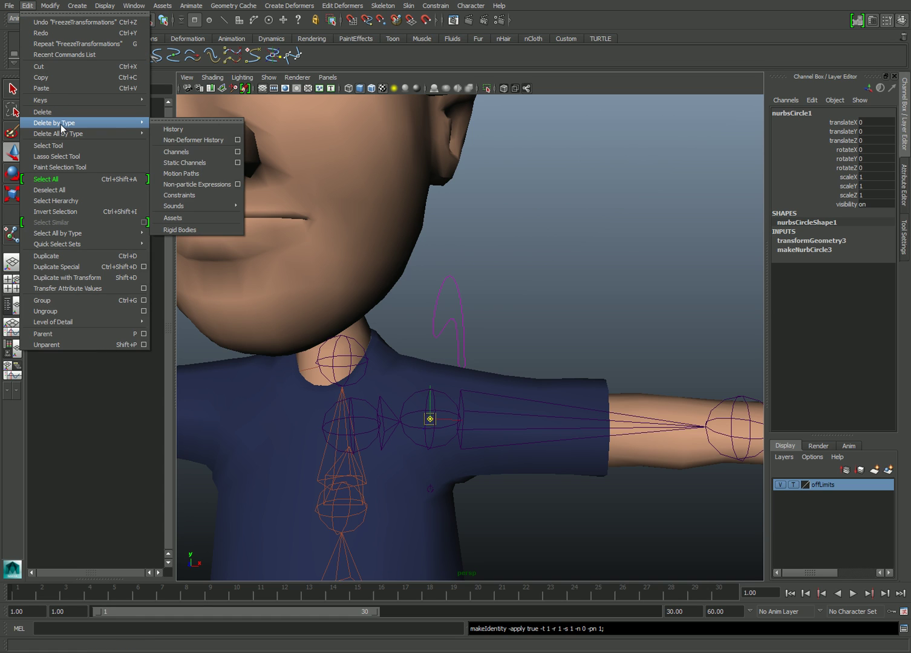
click(213, 132)
- Rename the curve to L_clavicle_CTRL in the Channel Box
double_click(797, 114)
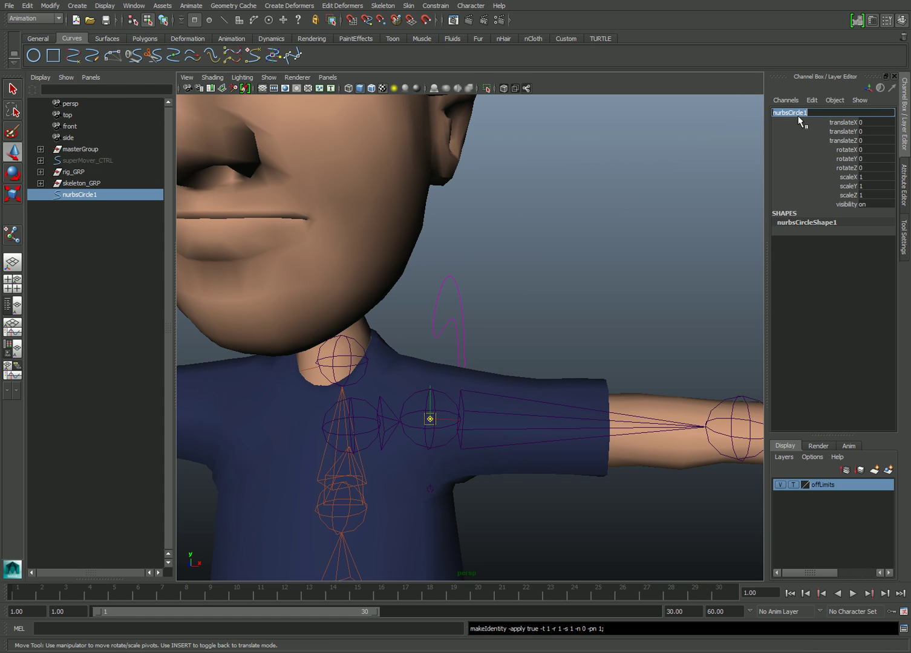
key(BackSpace)
key(Return)
click(451, 346)
alt+drag(451, 346, 428, 346)
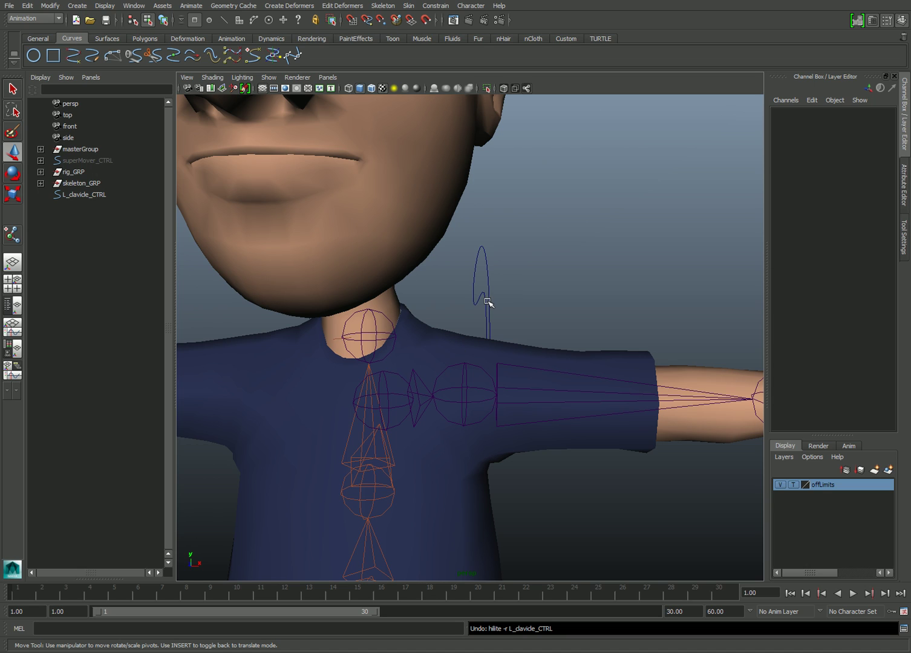
- Select L_clavicle_CTRL then the clavicle joint and bring up the aim constraint options
key(F8)
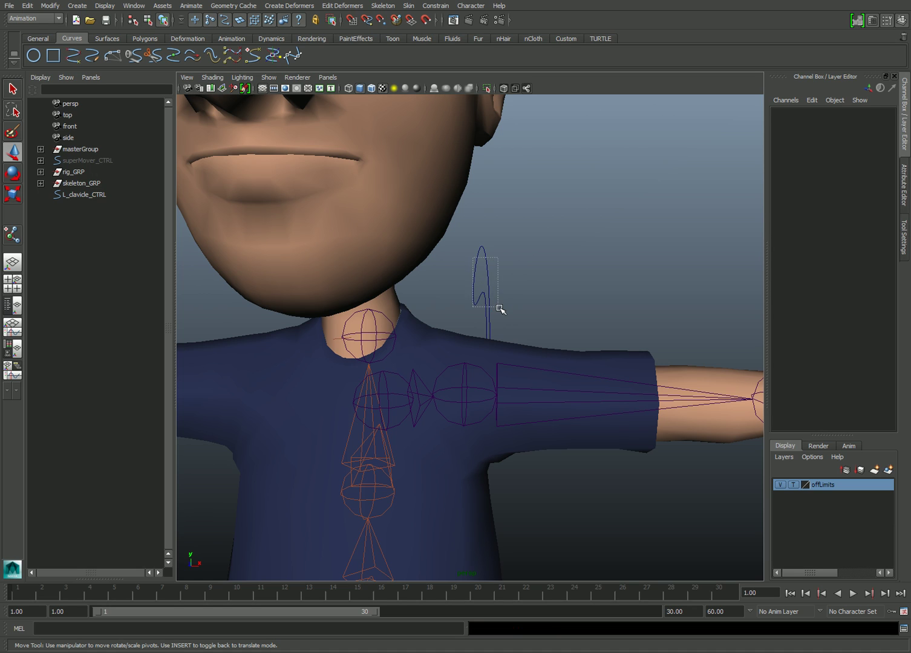
shift+click(419, 381)
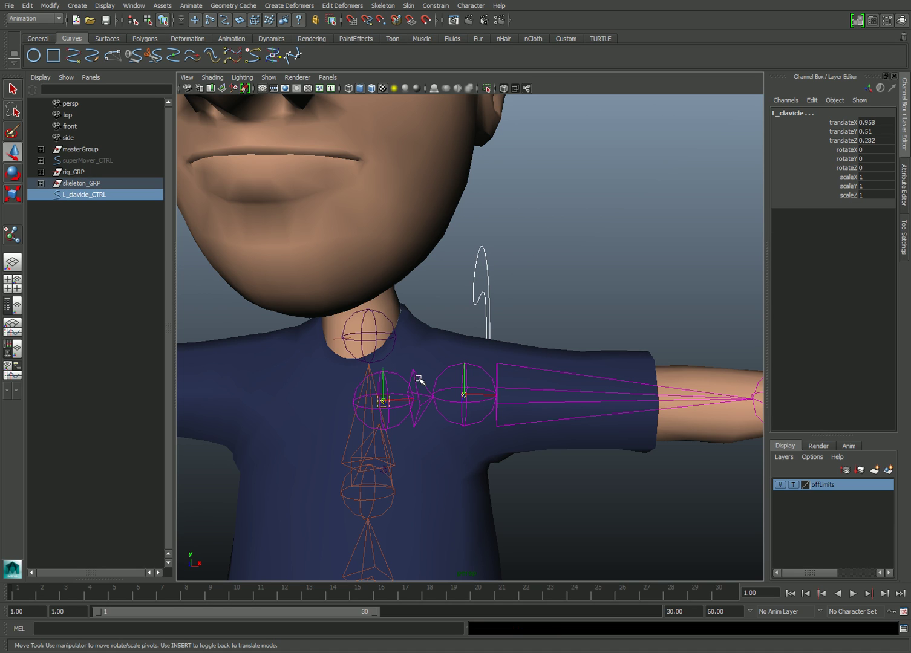
click(435, 6)
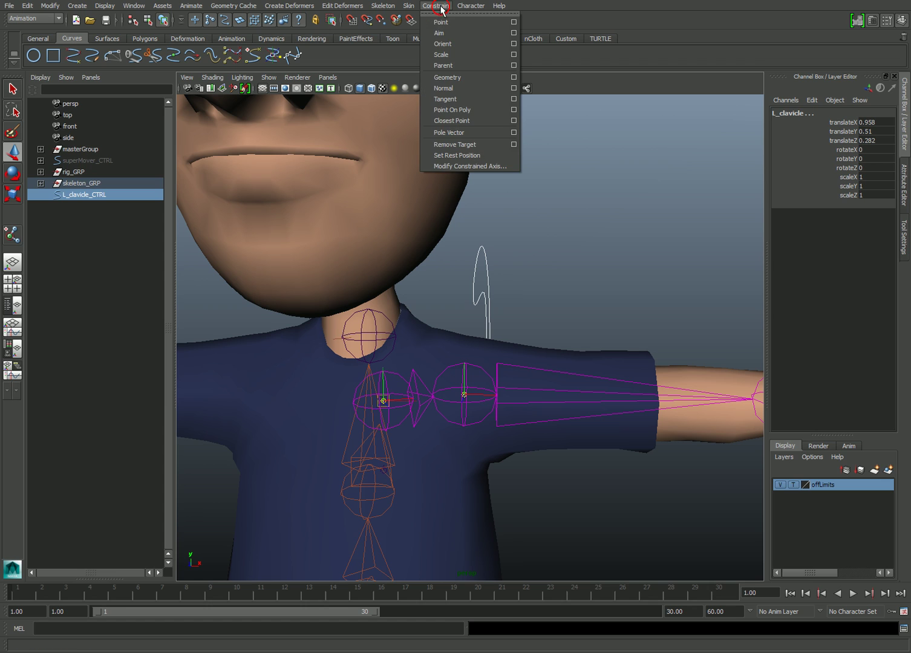
click(514, 33)
drag(524, 59, 727, 75)
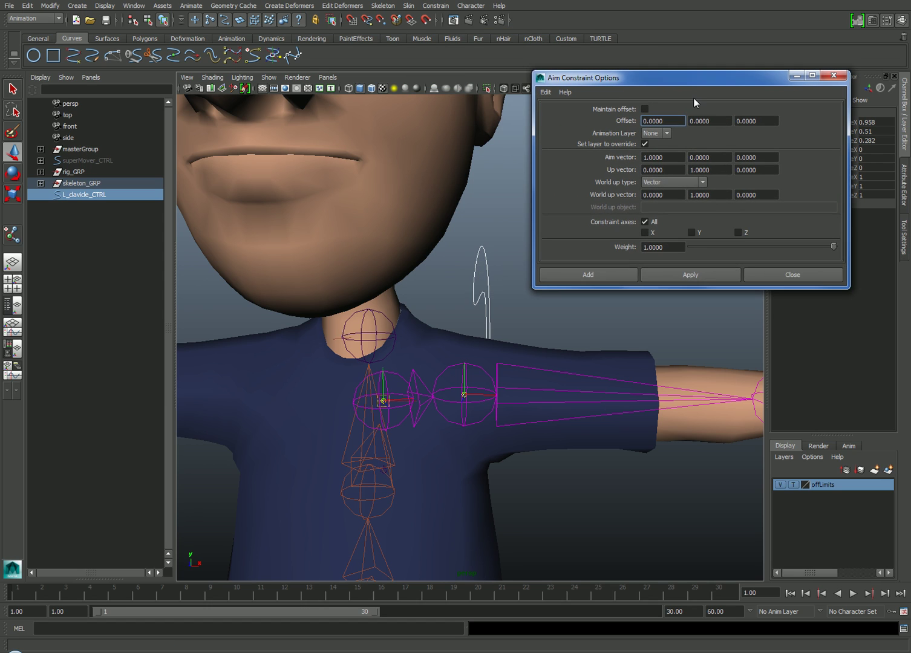
- Apply an aim constraint with Maintain offset on and World up type None
click(645, 109)
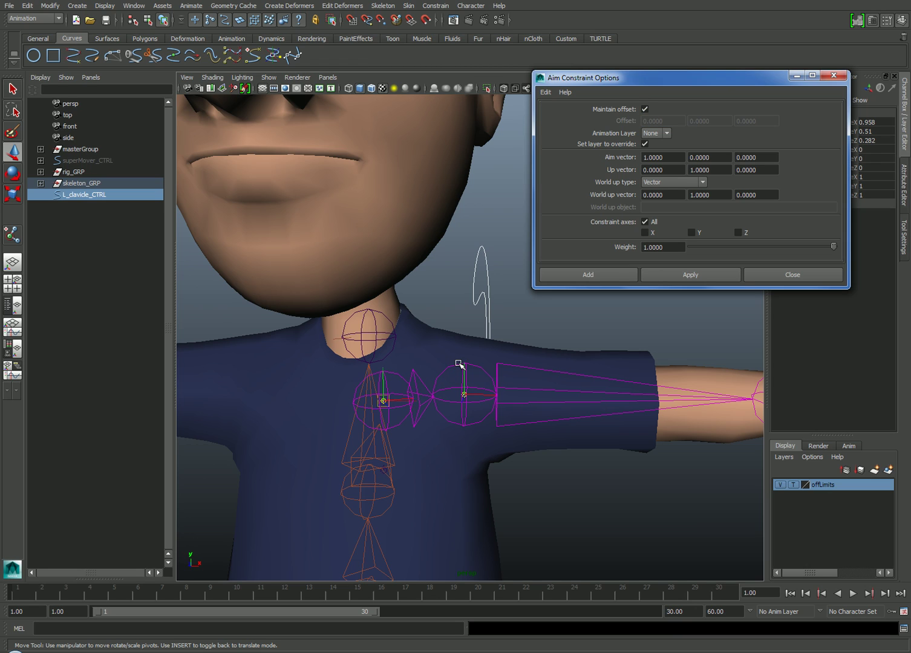
click(696, 182)
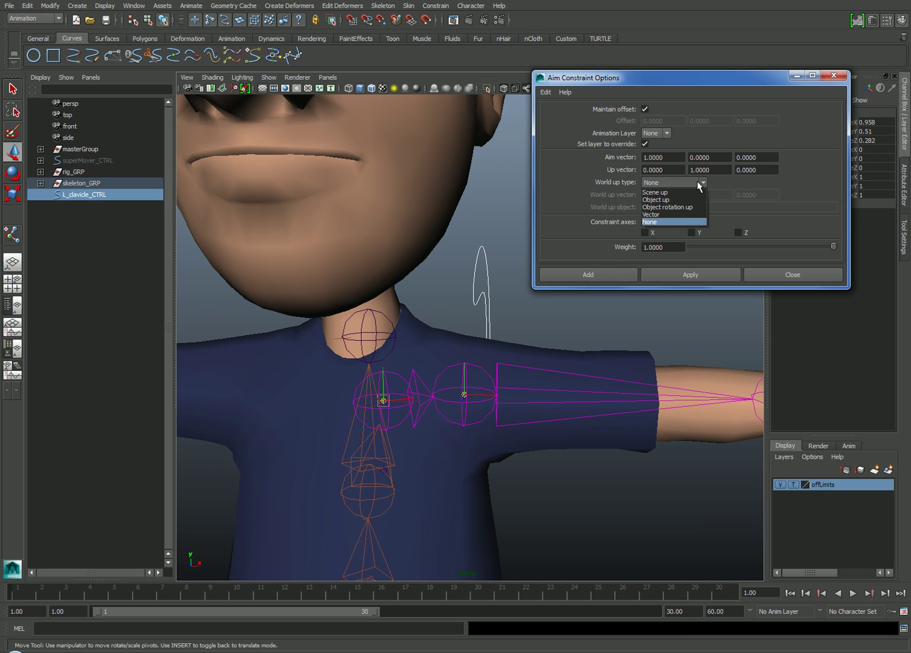
click(684, 221)
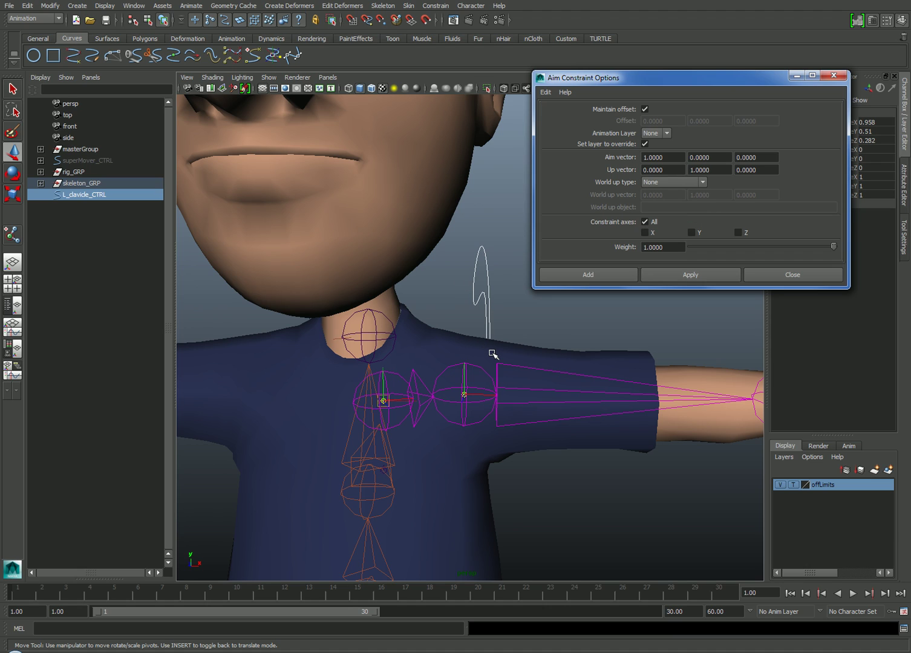
click(684, 276)
click(783, 274)
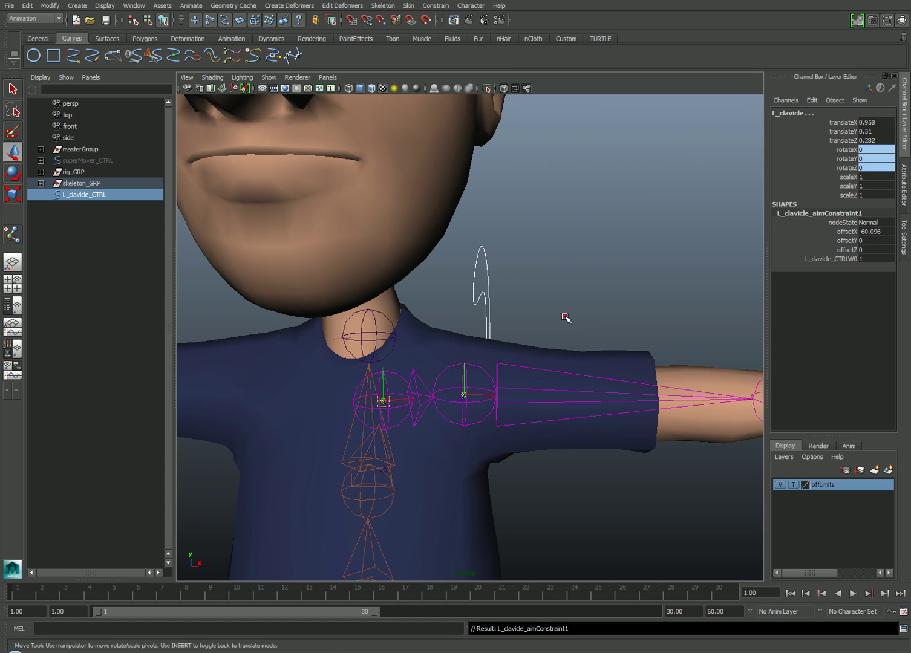
- Test-move the control, undo it, and inspect the clavicle joint's aim constraint
drag(468, 396, 470, 380)
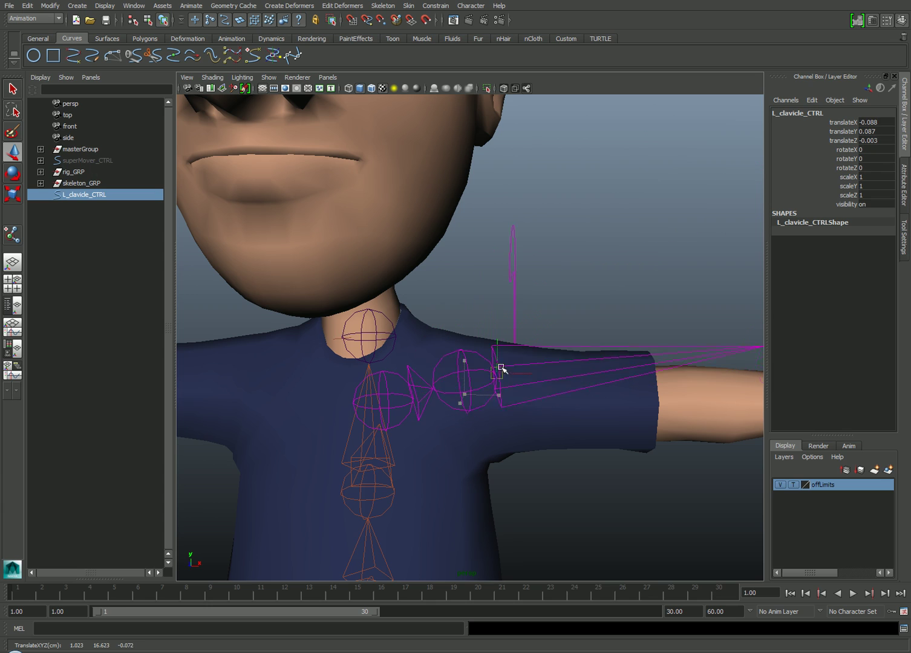
key(ctrl+z)
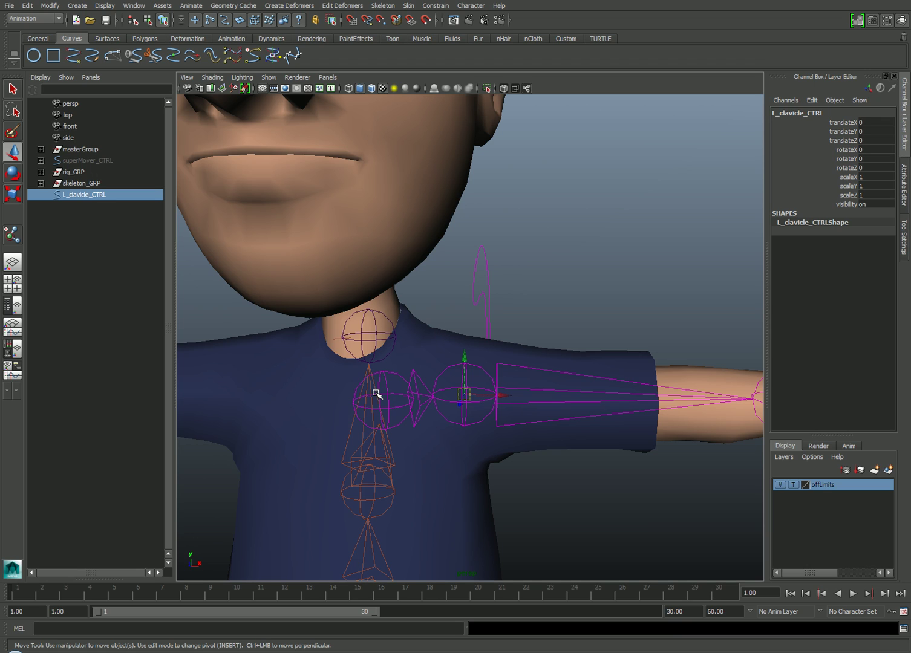
click(491, 291)
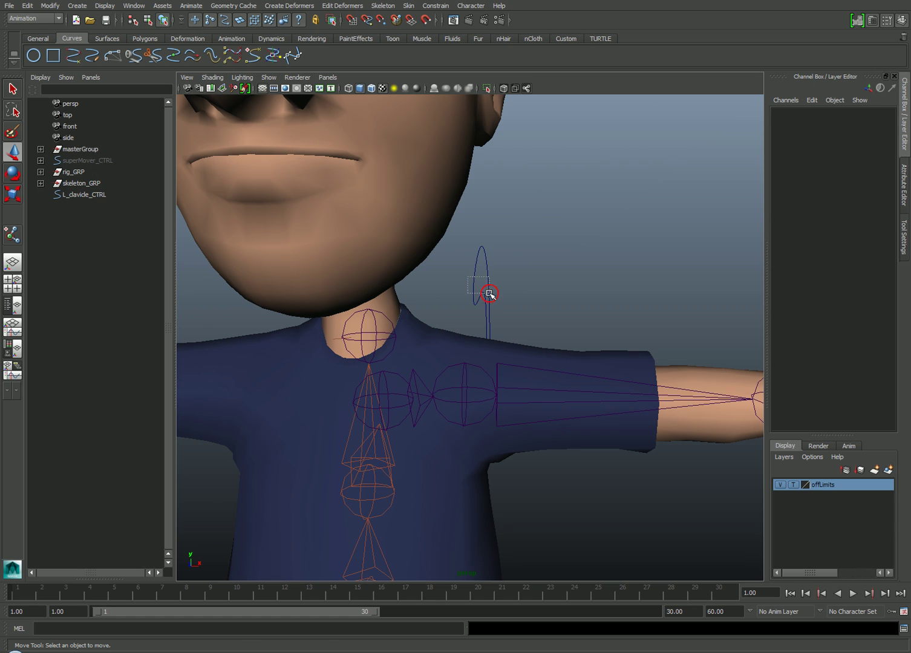
click(486, 297)
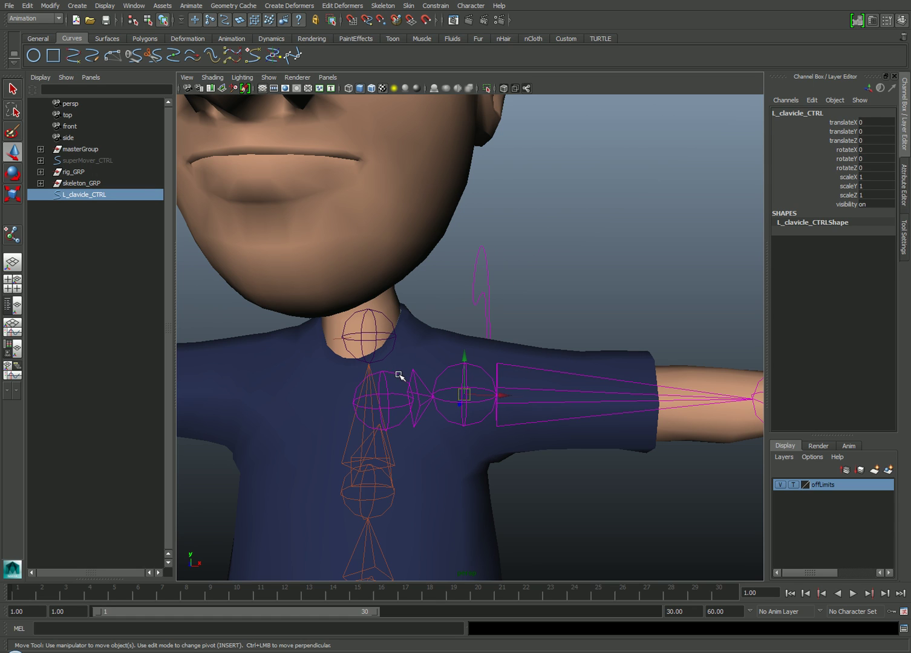
key(g)
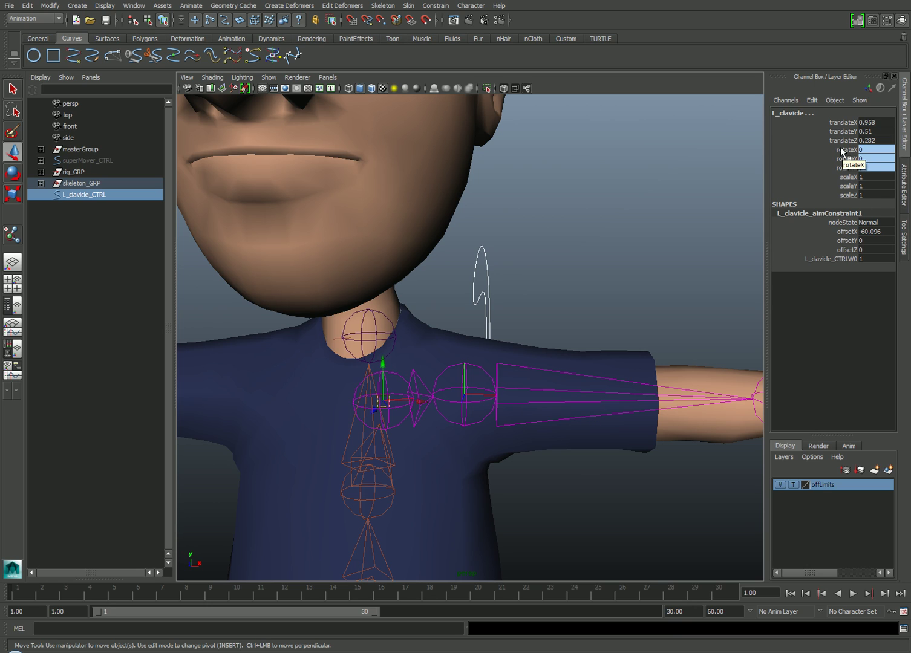
key(ctrl+z)
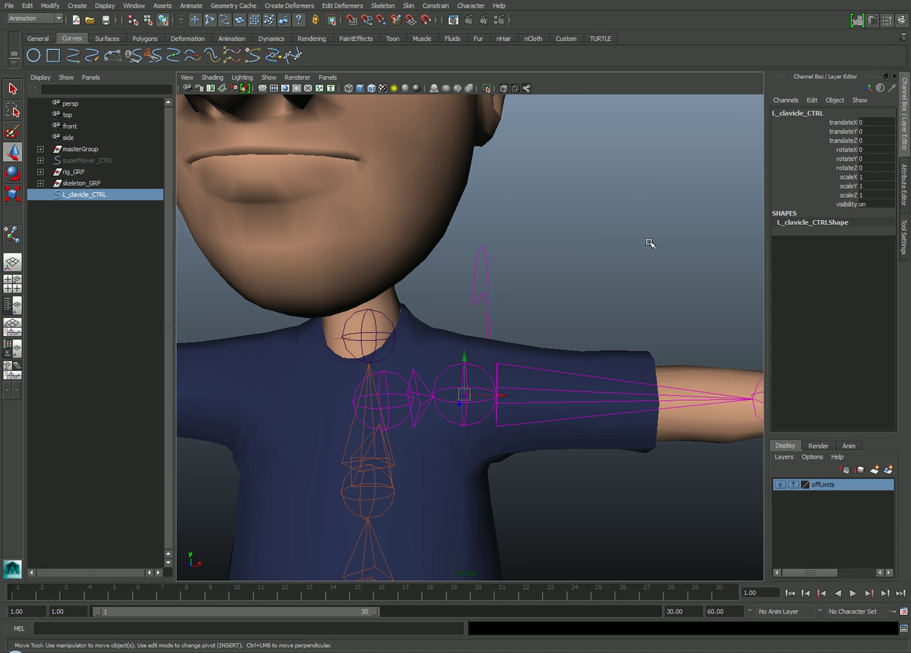
mouse_move(735, 319)
alt+mouse_down()
mouse_move(628, 311)
mouse_move(615, 333)
alt+mouse_up()
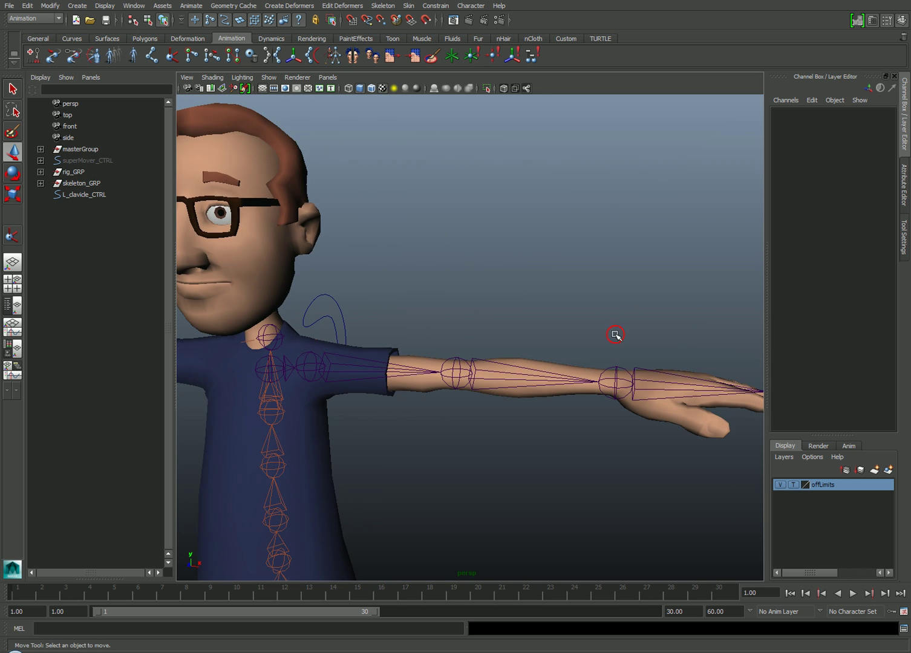
click(641, 373)
scroll(648, 353, up, 3)
key(e)
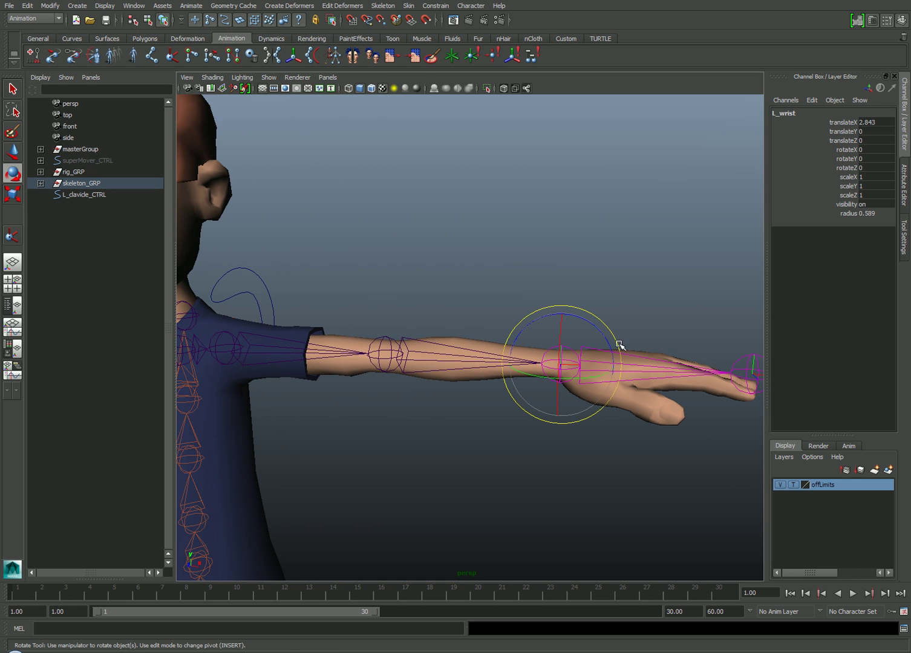
mouse_move(610, 340)
mouse_down()
mouse_move(614, 370)
mouse_move(602, 317)
mouse_up()
key(ctrl+z)
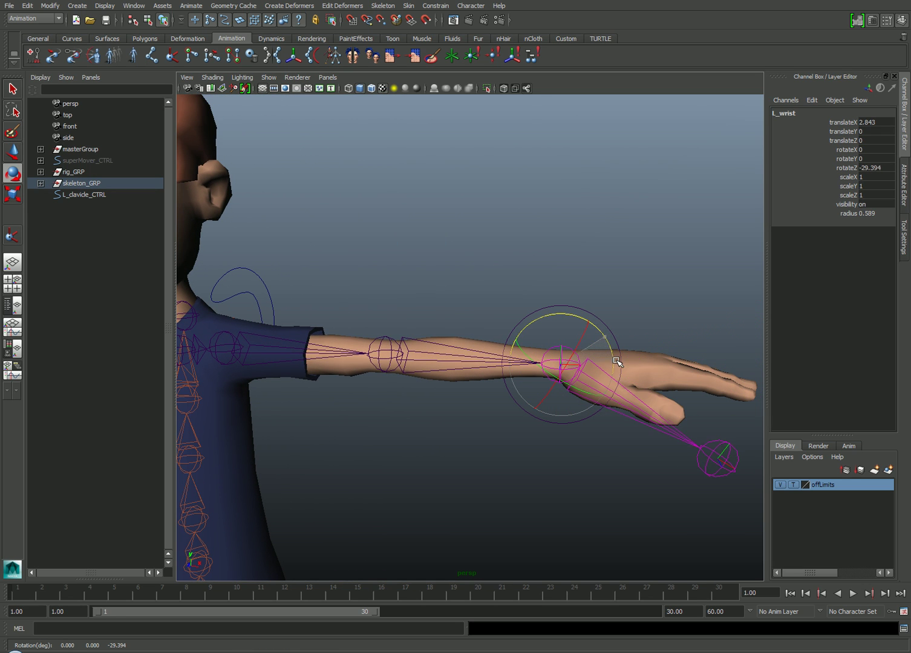
key(ctrl+z)
mouse_move(605, 381)
alt+mouse_down()
mouse_move(579, 387)
mouse_move(580, 368)
mouse_move(573, 421)
mouse_move(564, 426)
alt+mouse_up()
key(ctrl+z)
drag(549, 380, 564, 349)
key(ctrl+z)
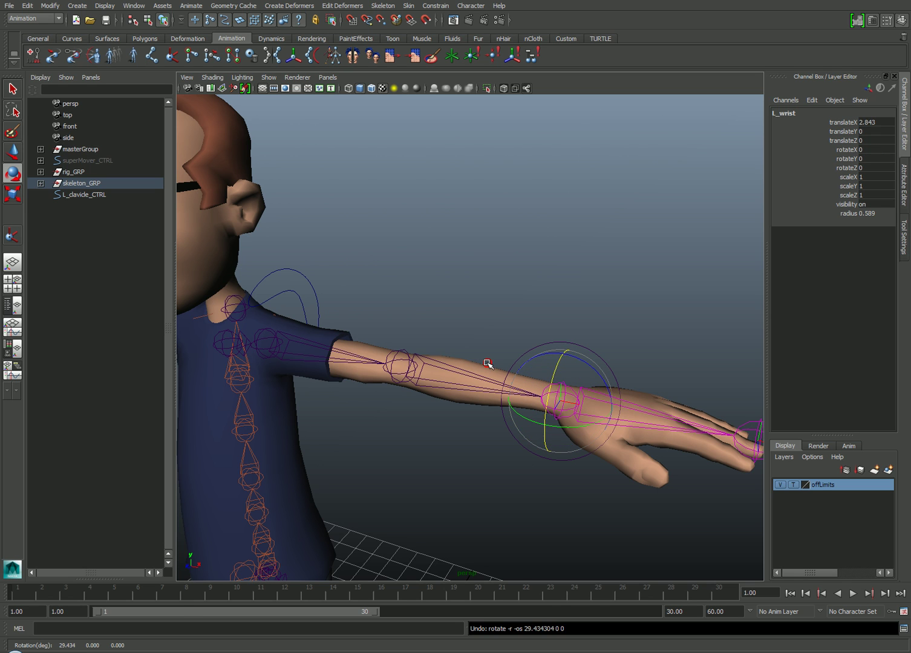
mouse_move(563, 349)
alt+middle_down()
mouse_move(509, 372)
mouse_move(473, 353)
alt+middle_up()
mouse_move(473, 352)
alt+mouse_down()
mouse_move(488, 349)
mouse_move(423, 335)
mouse_move(365, 368)
alt+mouse_up()
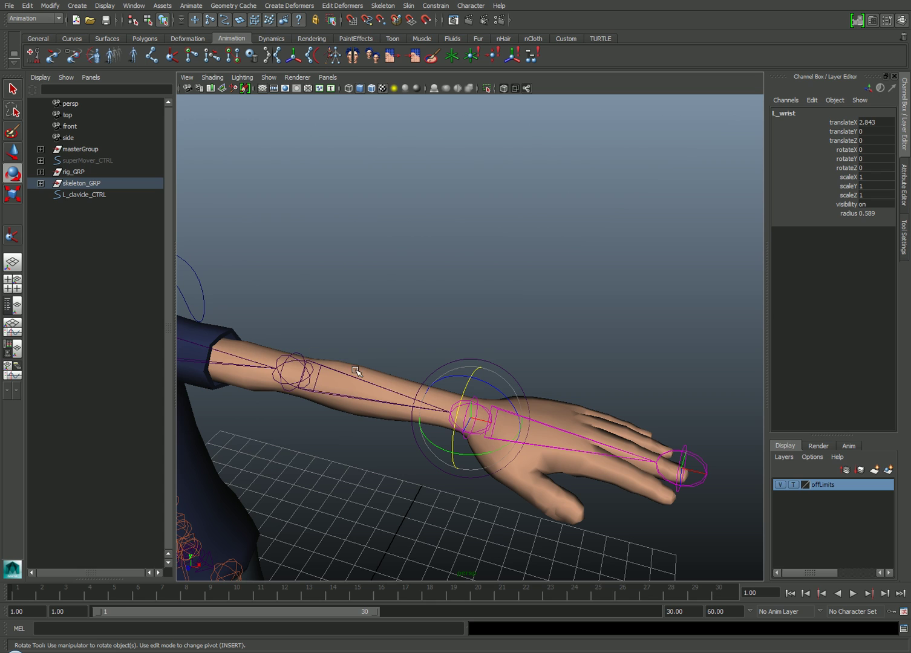
alt+right_drag(310, 387, 336, 394)
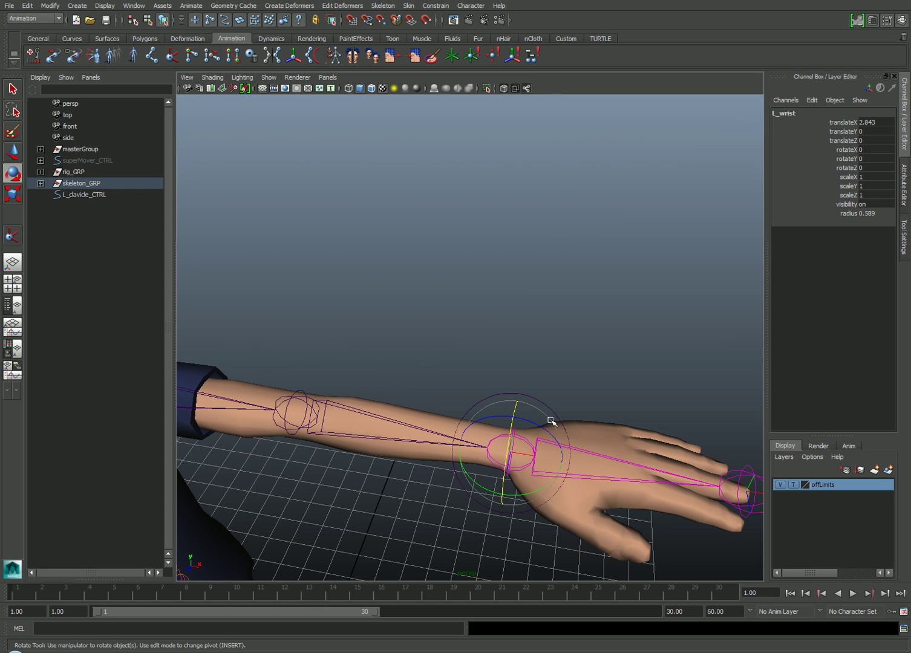
drag(512, 434, 517, 421)
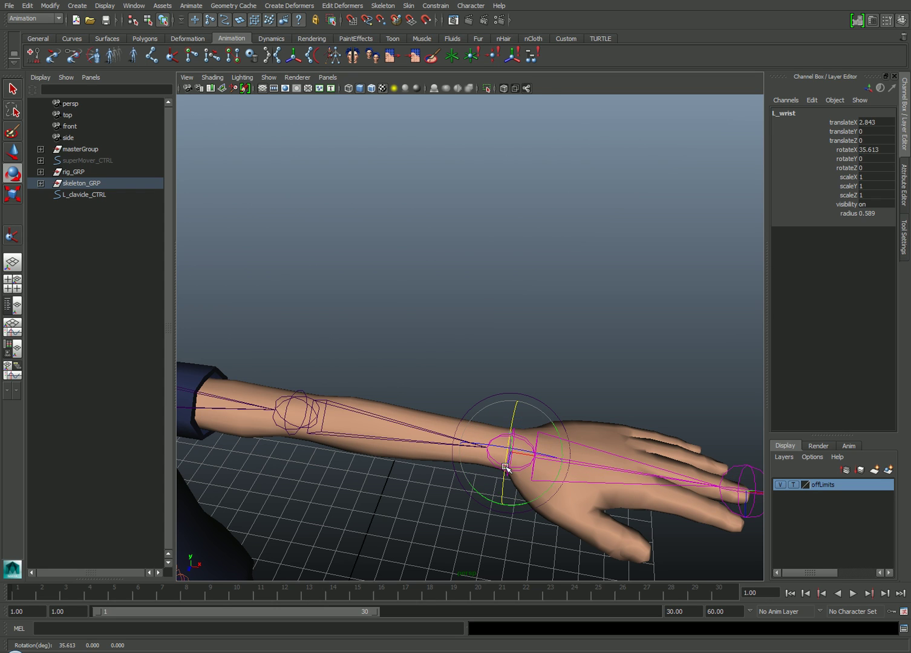
key(ctrl+z)
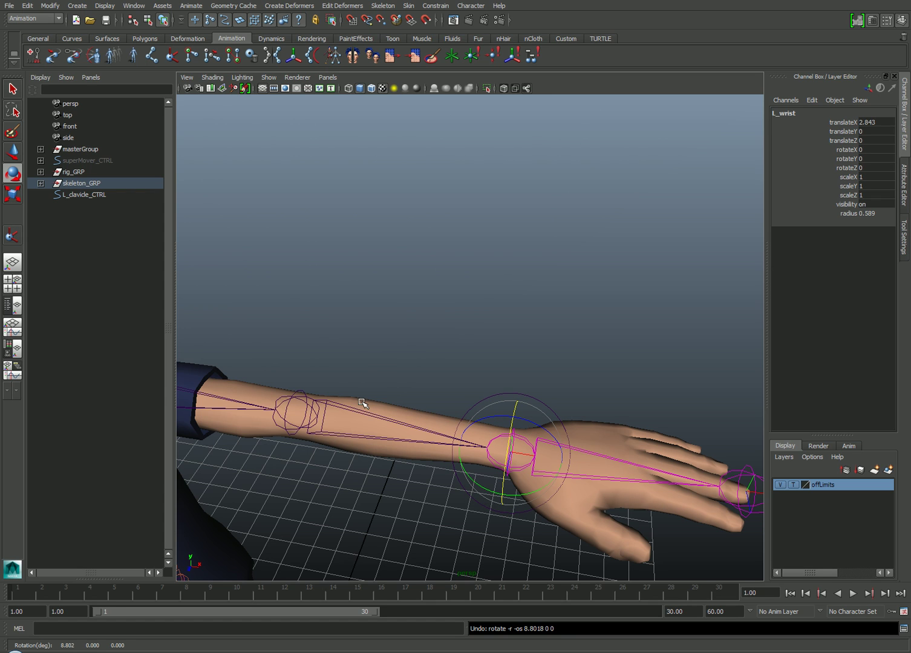
alt+drag(453, 404, 427, 374)
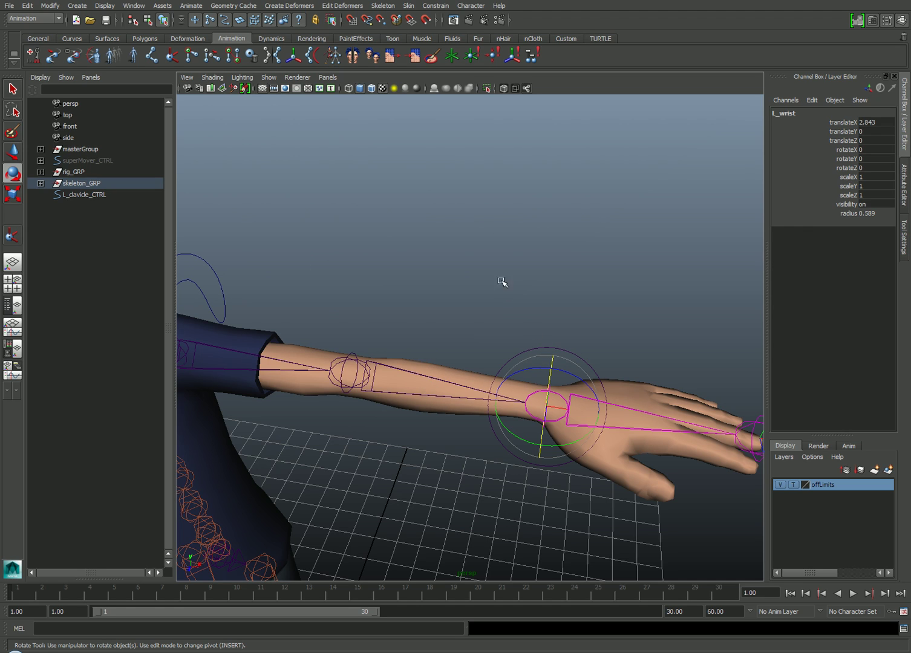
- Insert a new joint partway along the left forearm bone with the Insert Joint Tool
click(383, 6)
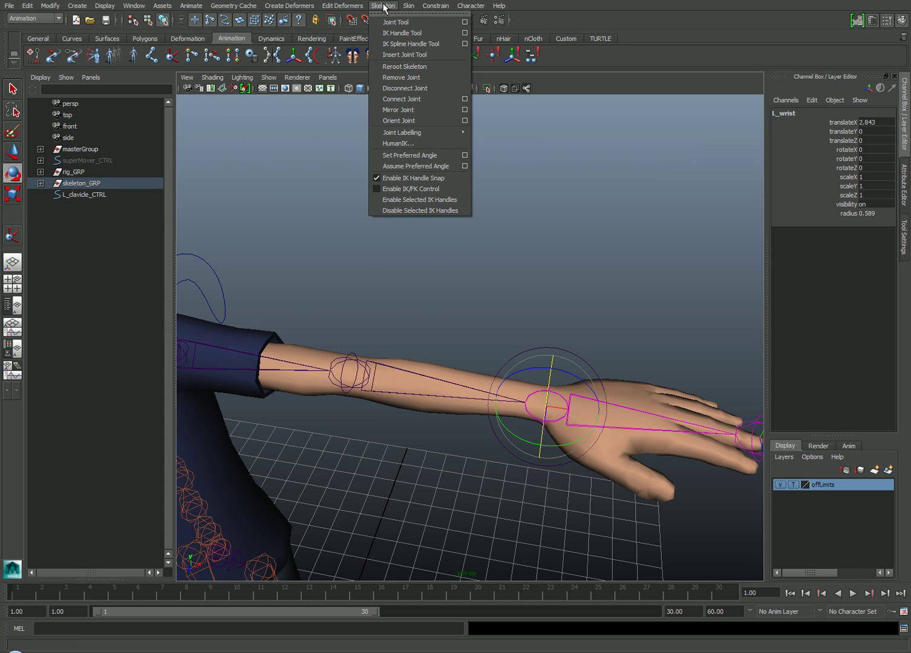
click(394, 54)
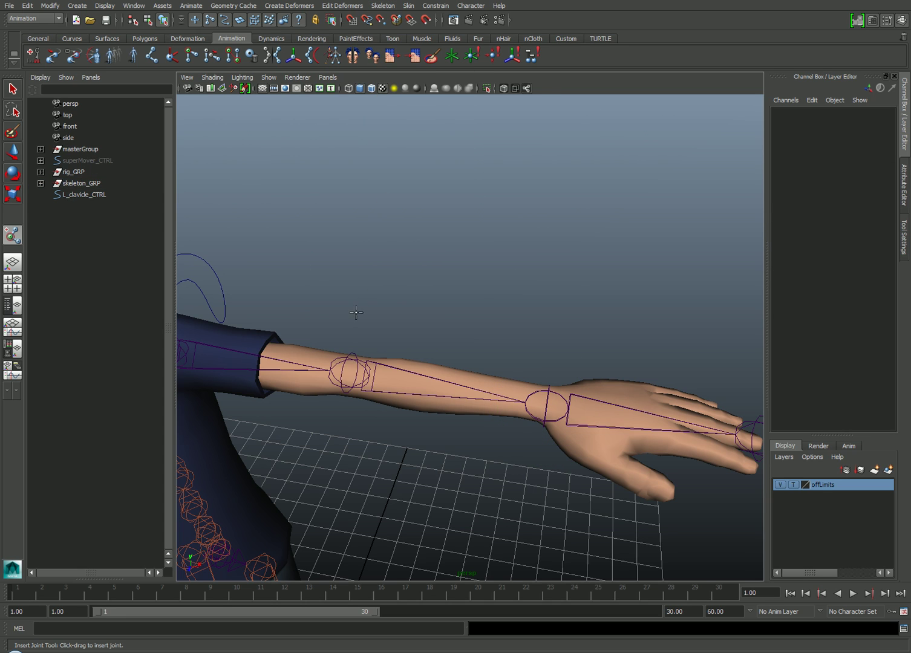
drag(343, 361, 438, 383)
key(Return)
mouse_move(438, 321)
alt+right_down()
mouse_move(458, 292)
mouse_move(484, 376)
alt+right_up()
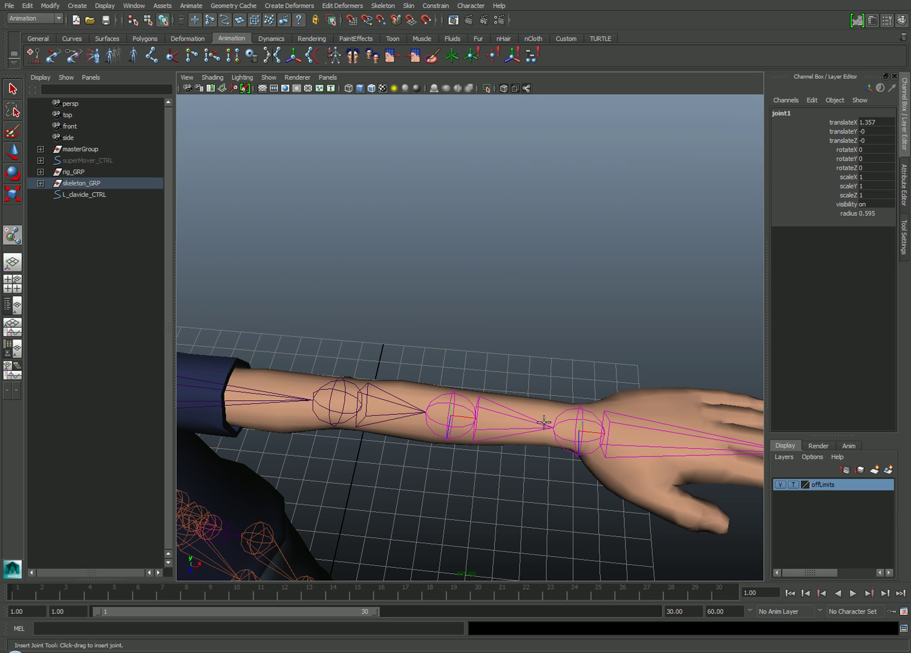
mouse_move(360, 399)
alt+mouse_down()
mouse_move(441, 400)
mouse_move(441, 393)
alt+mouse_up()
scroll(422, 339, up, 1)
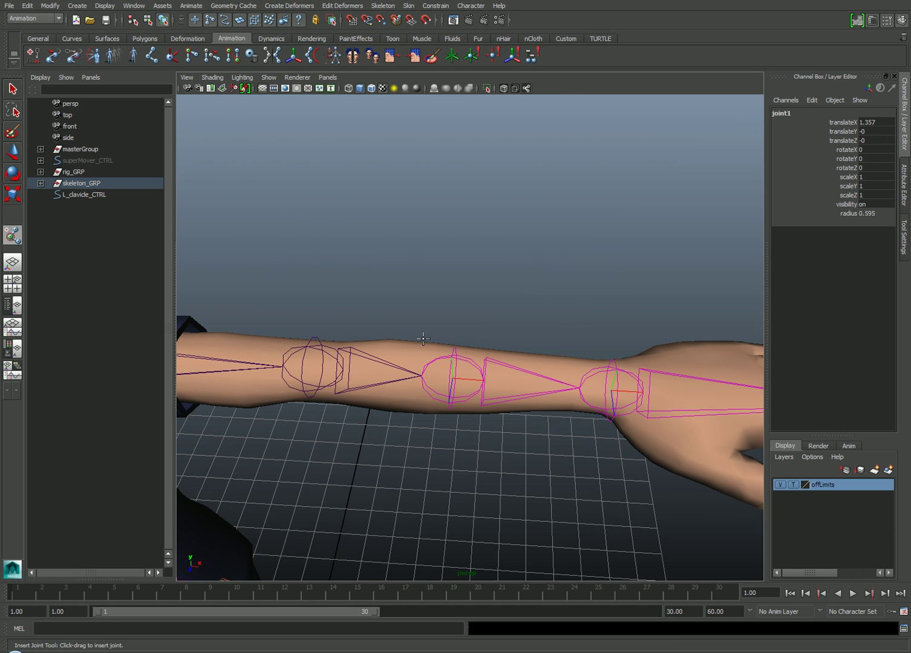
- Rename the new joint to L_forearm in the Channel Box
click(819, 112)
text(L_forea)
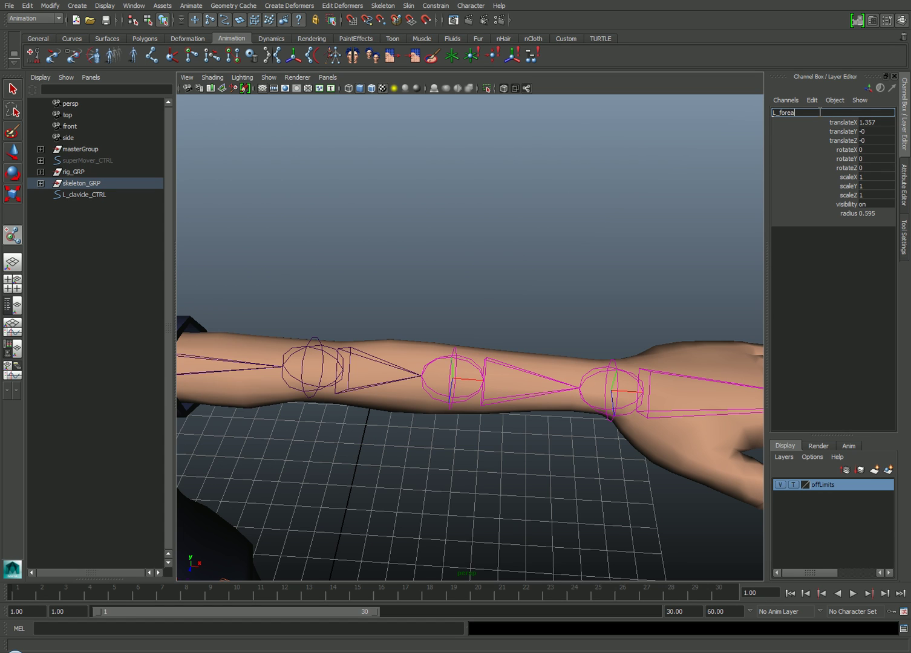
text(rm)
key(Return)
scroll(386, 199, down, 2)
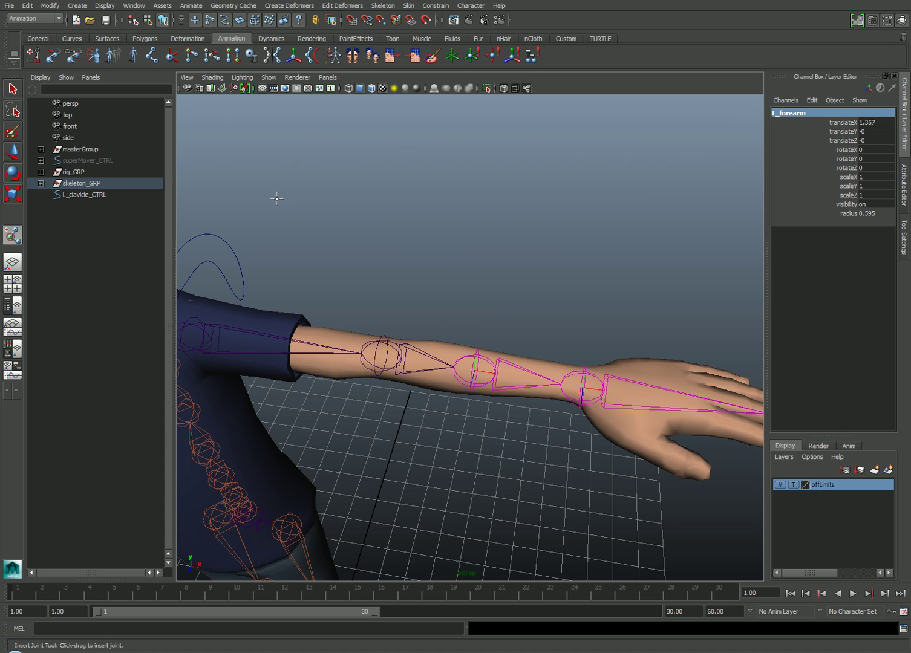
click(175, 58)
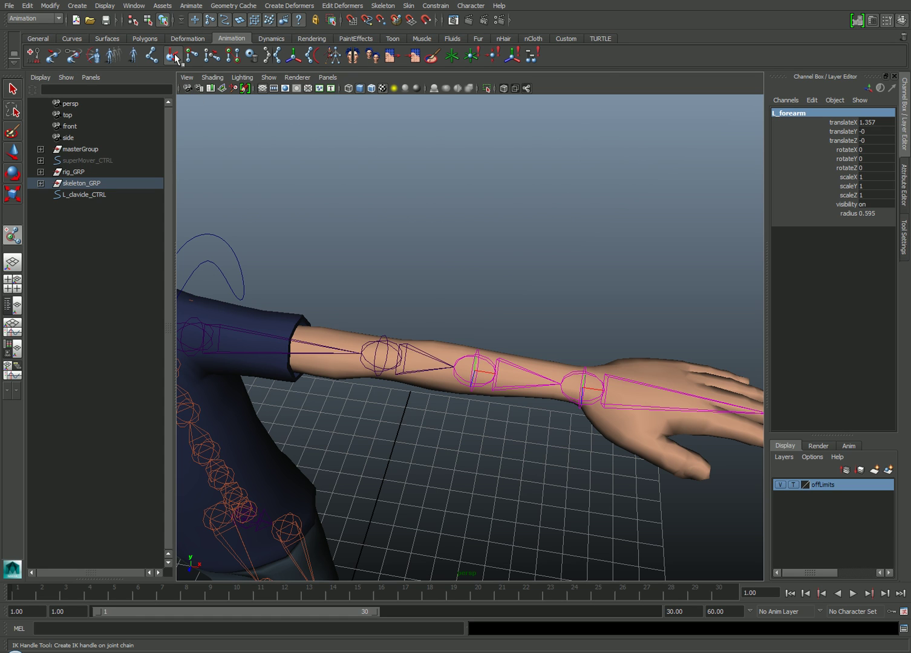
double_click(176, 58)
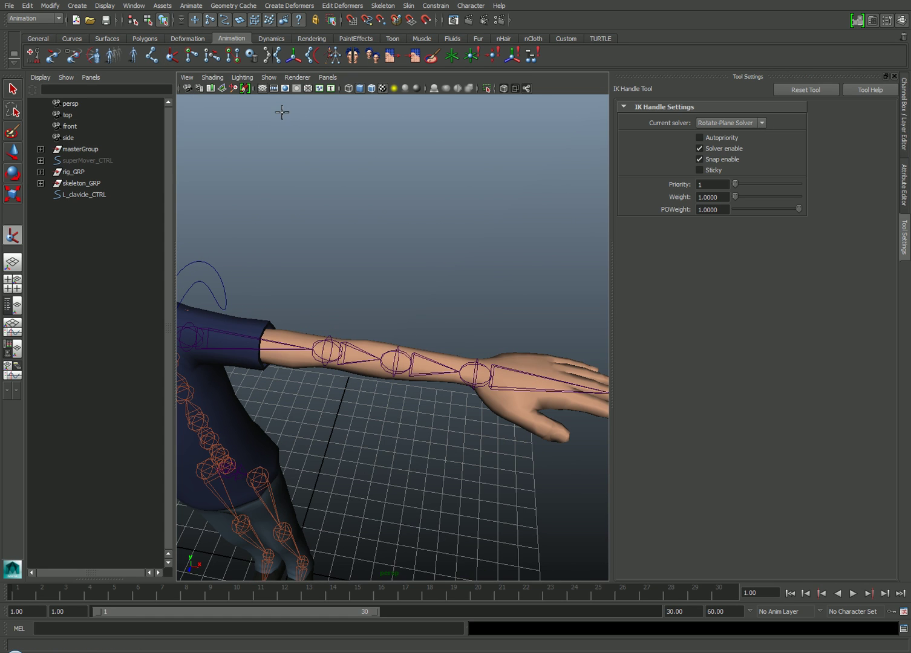
click(749, 124)
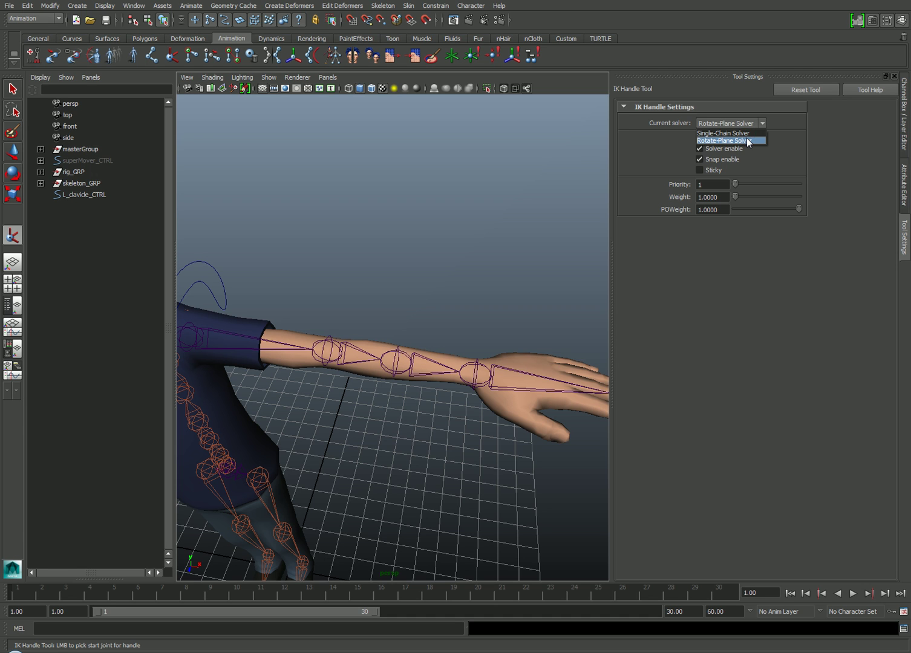
click(750, 142)
mouse_move(419, 304)
alt+middle_down()
mouse_move(491, 280)
mouse_move(470, 286)
alt+middle_up()
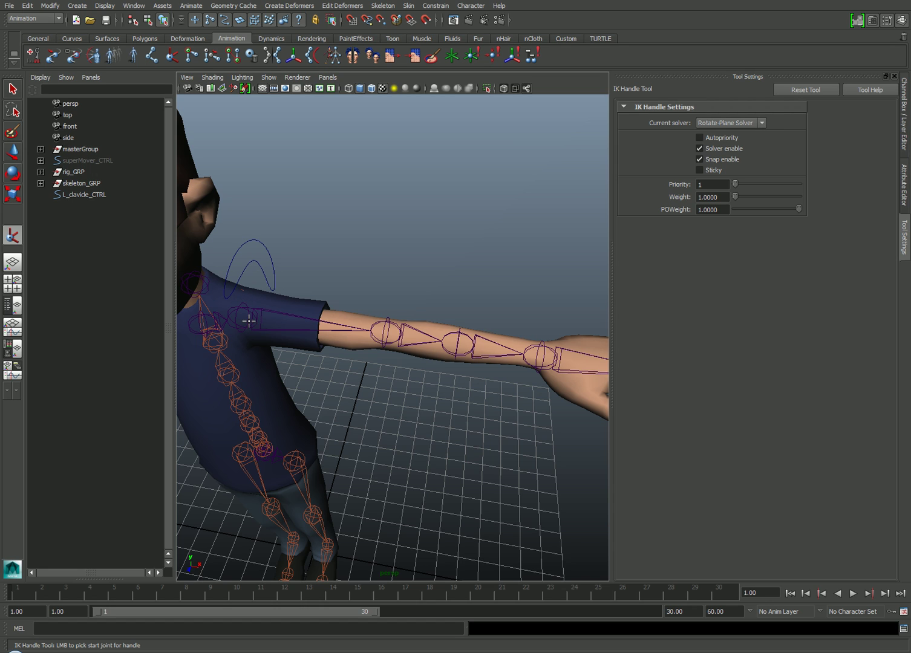
click(237, 308)
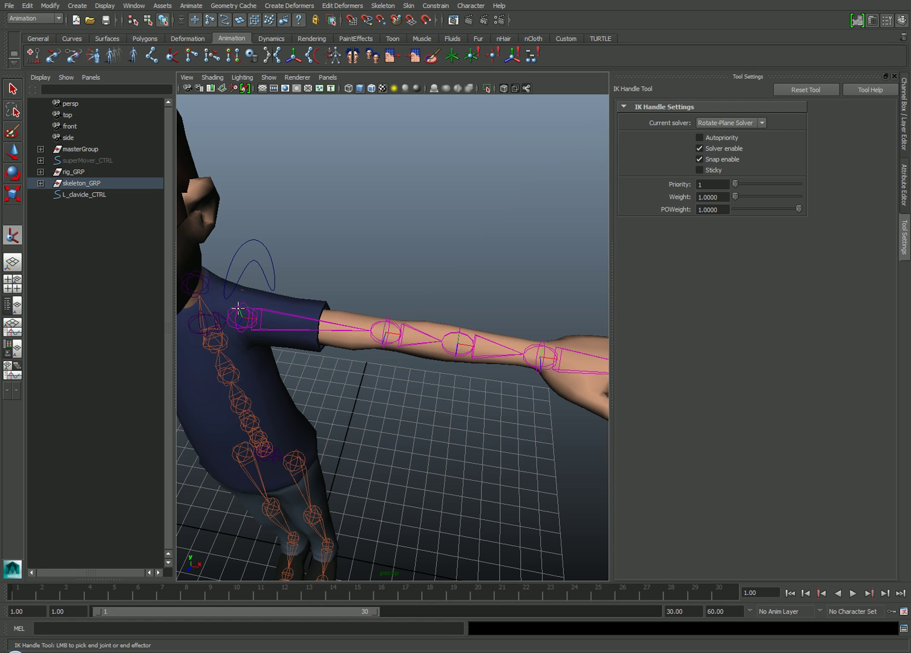
mouse_move(325, 315)
alt+mouse_down()
mouse_move(337, 310)
mouse_move(298, 320)
alt+mouse_up()
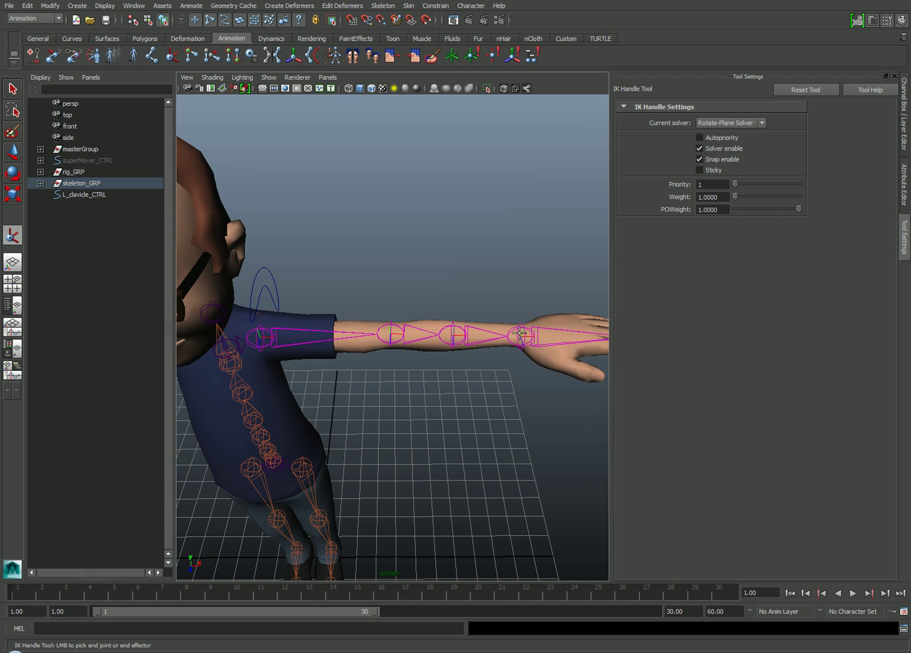
alt+drag(527, 328, 530, 339)
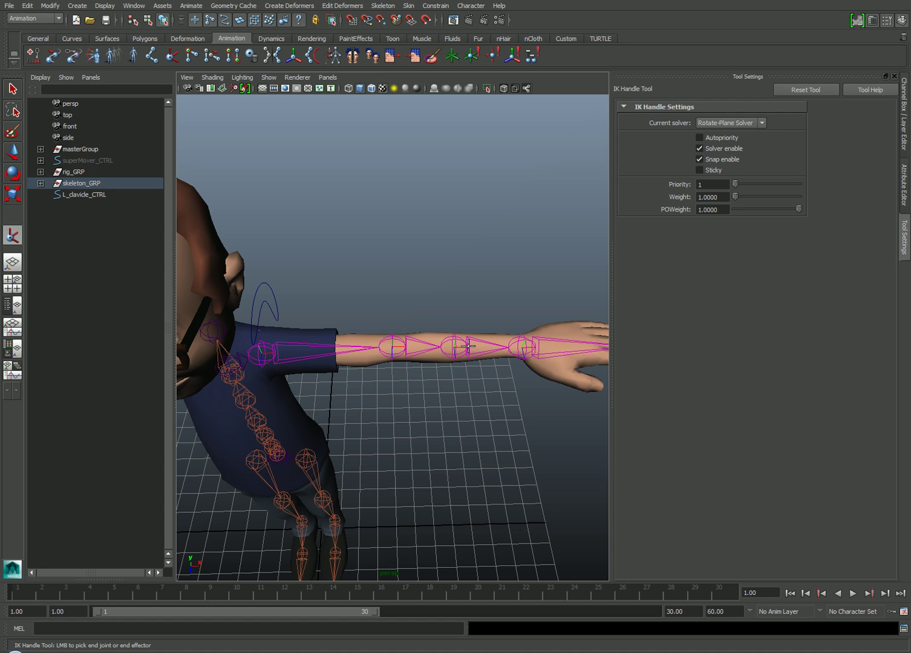
click(532, 340)
alt+drag(532, 339, 544, 339)
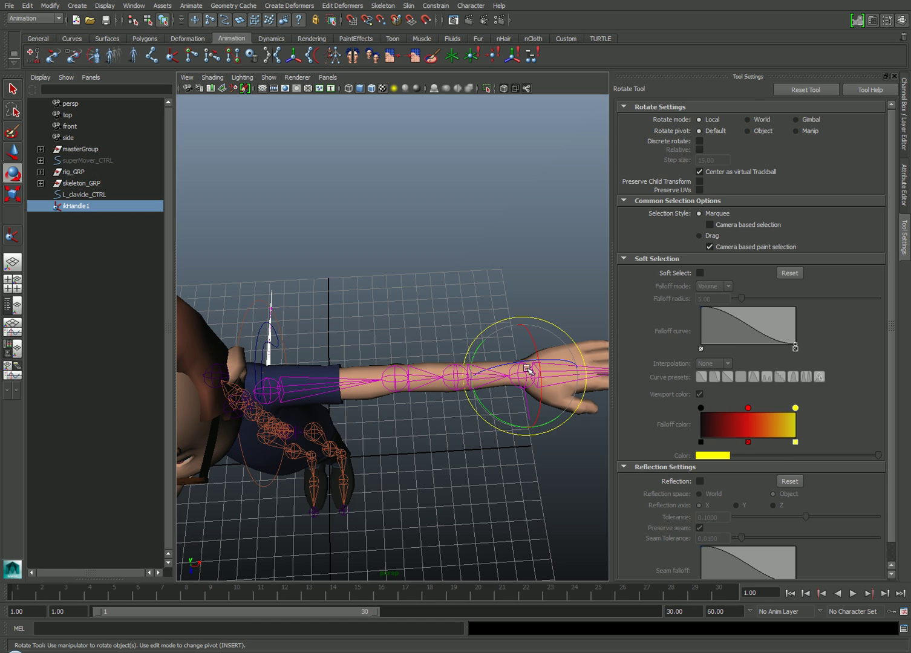
key(w)
middle_drag(545, 340, 322, 345)
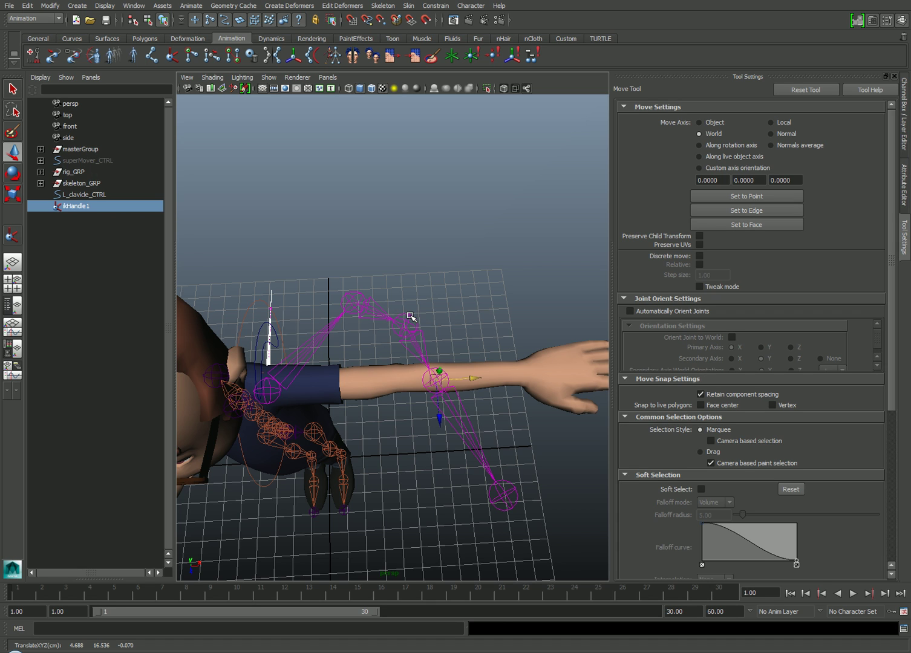
key(ctrl+z)
key(ctrl+z)
alt+drag(448, 374, 451, 359)
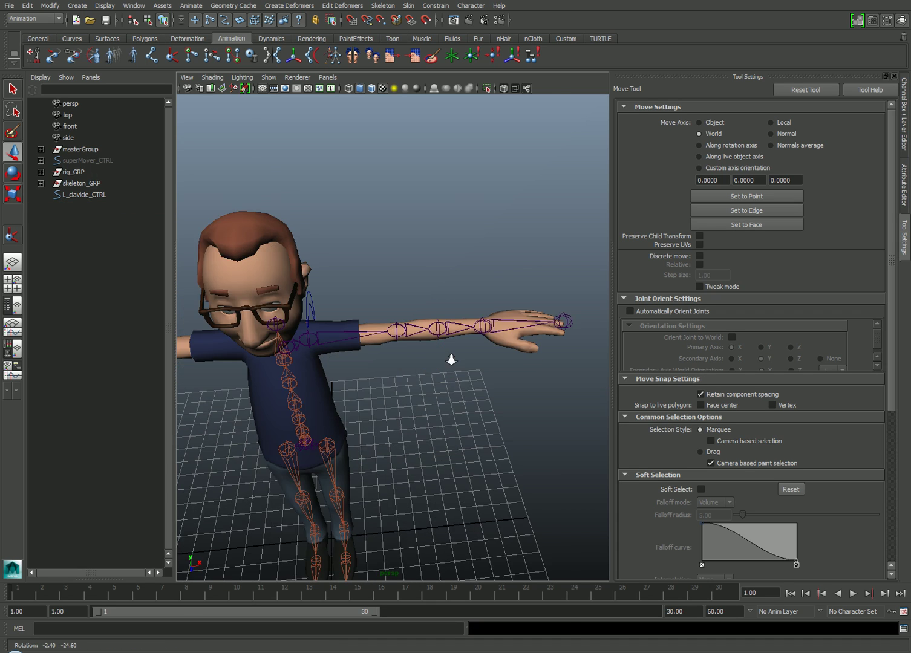
scroll(506, 364, up, 2)
scroll(502, 359, up, 2)
scroll(509, 366, up, 1)
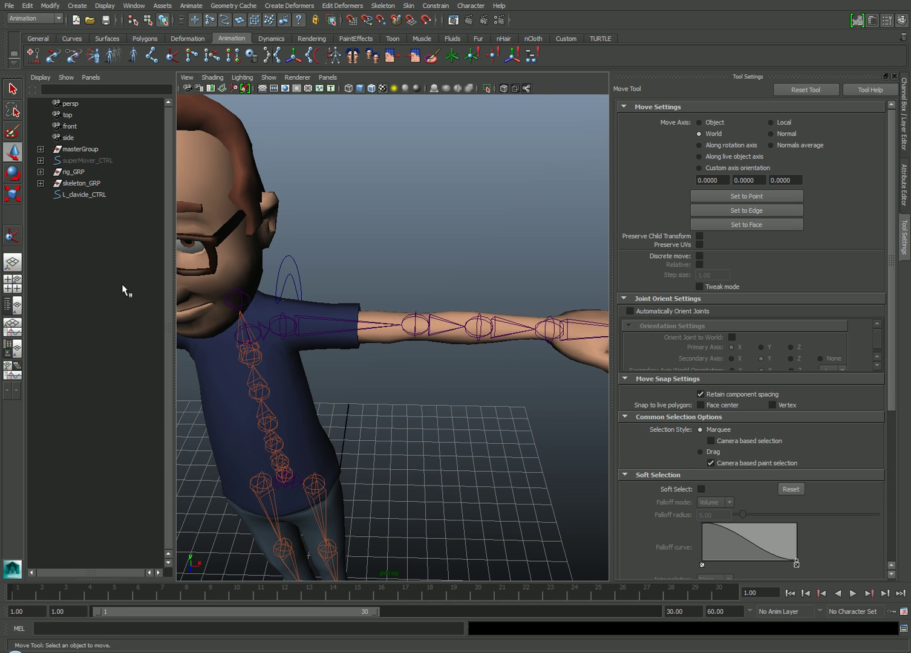
- Create an IK handle from L_shoulder to the forearm end joint, test-move it and undo
click(15, 237)
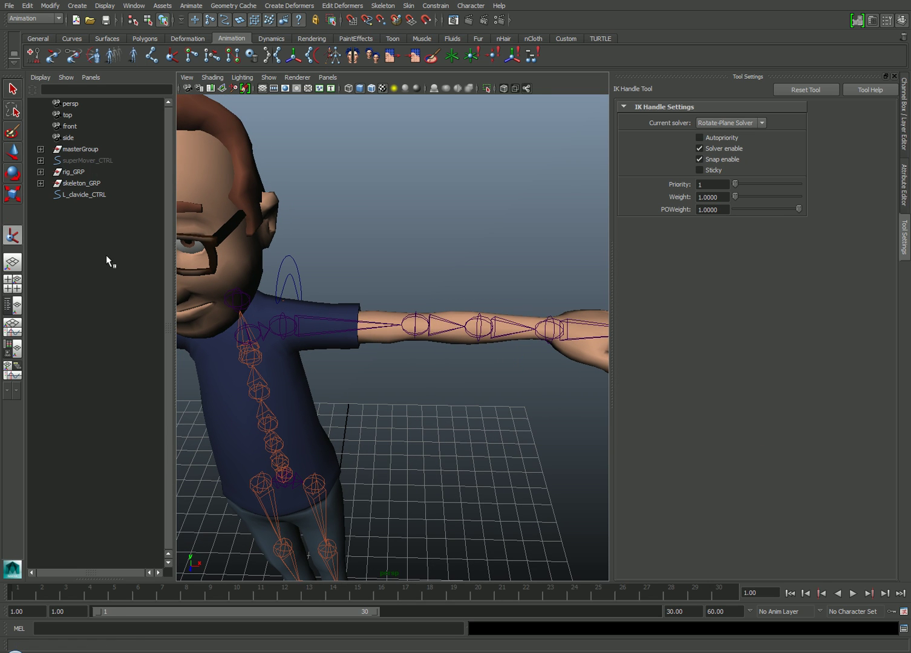
click(282, 317)
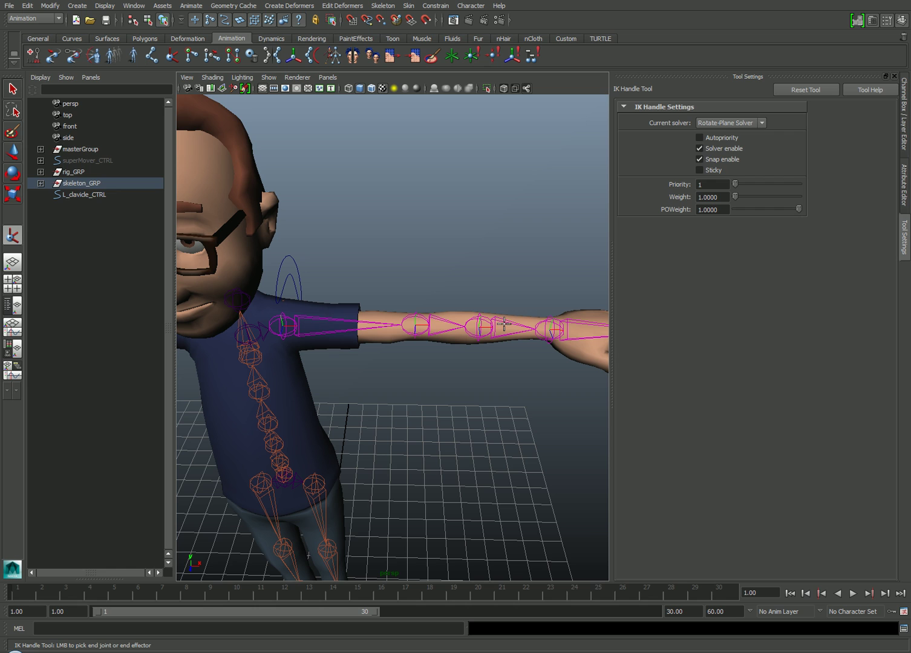
click(479, 326)
key(w)
mouse_move(508, 336)
alt+mouse_down()
mouse_move(513, 361)
mouse_move(427, 396)
mouse_move(472, 355)
mouse_move(495, 377)
mouse_move(498, 371)
mouse_move(437, 377)
mouse_move(428, 398)
mouse_move(397, 407)
mouse_move(428, 311)
alt+mouse_up()
key(ctrl+z)
key(ctrl+z)
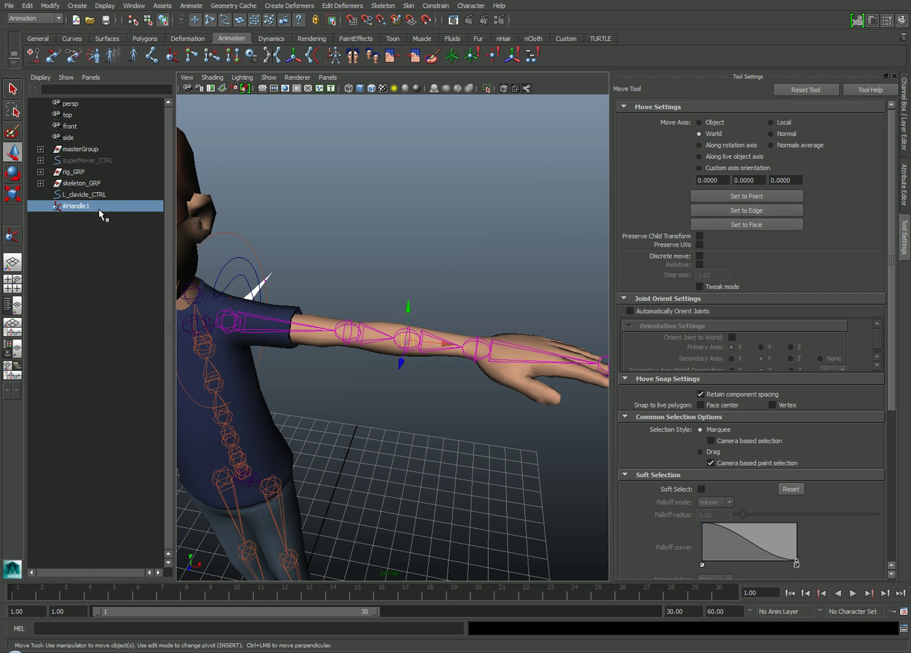
- Expand the skeleton hierarchy in the outliner down to L_forearm and select effector8
click(41, 184)
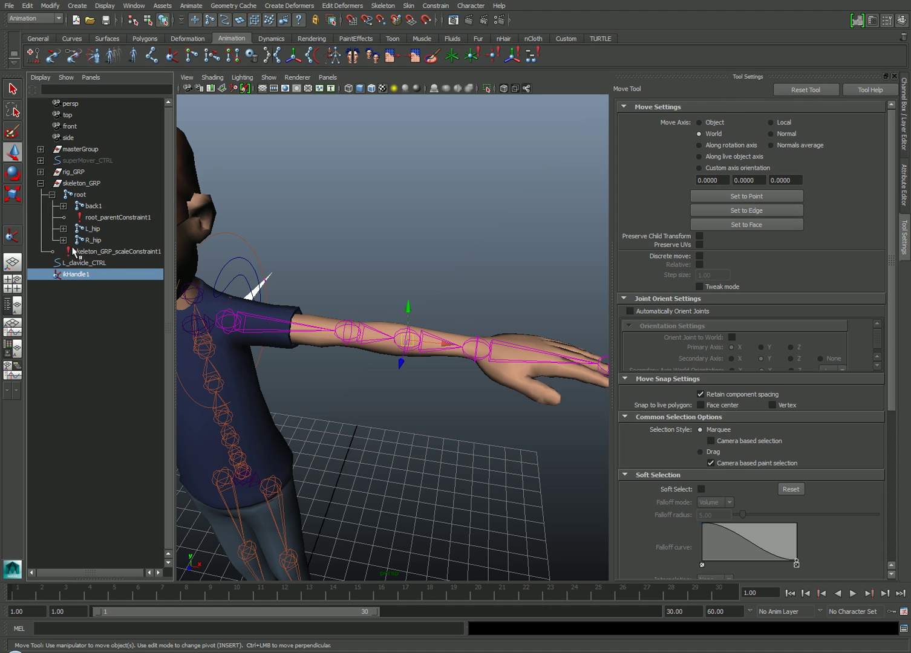
click(64, 206)
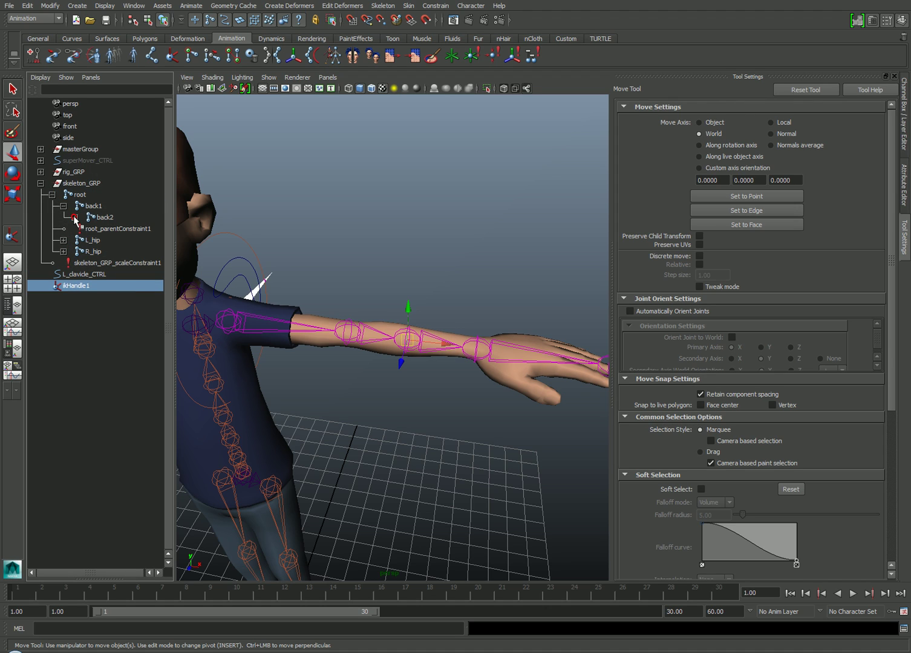
click(75, 218)
click(132, 297)
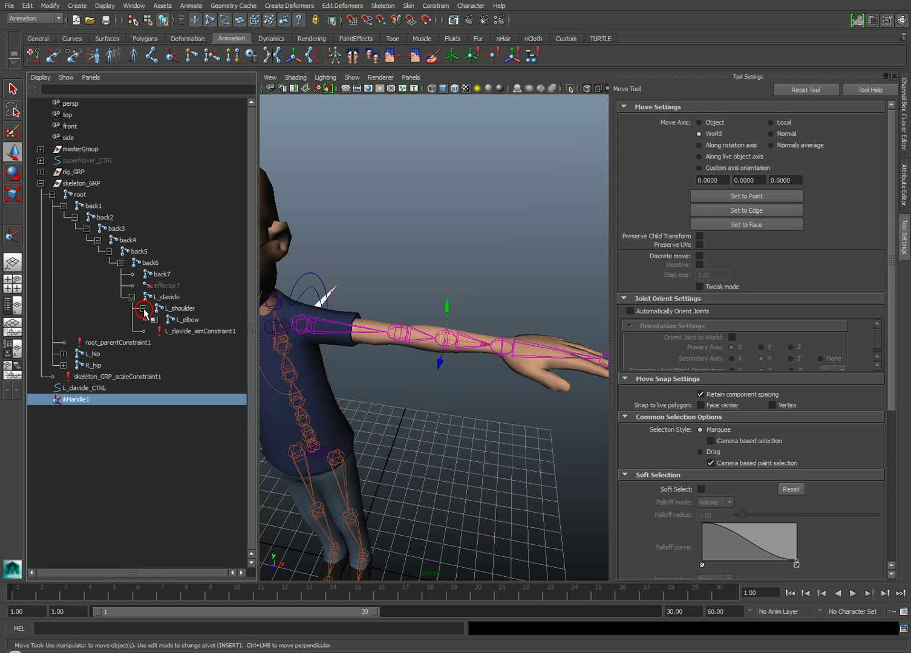
click(154, 320)
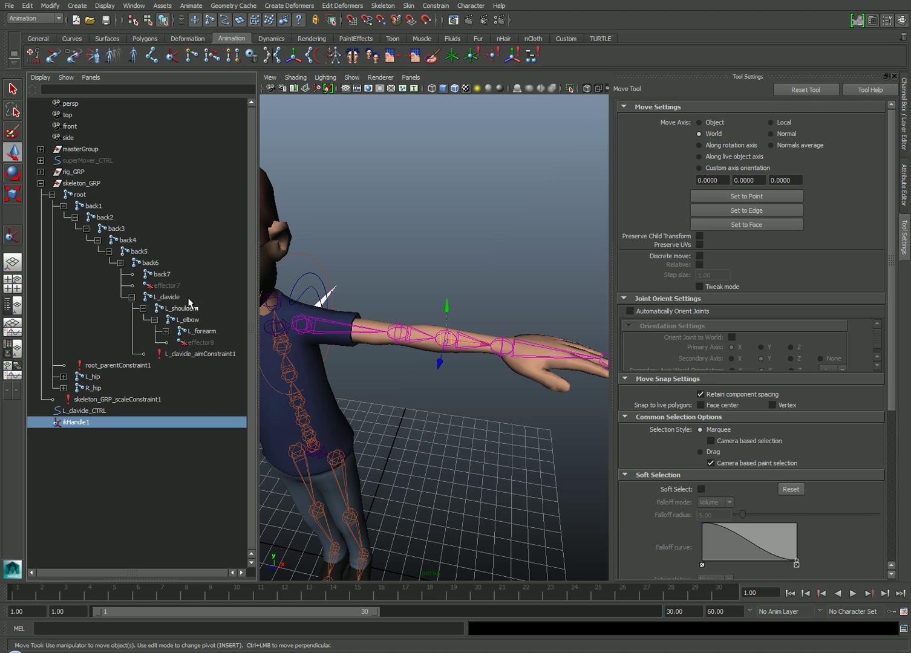
click(201, 343)
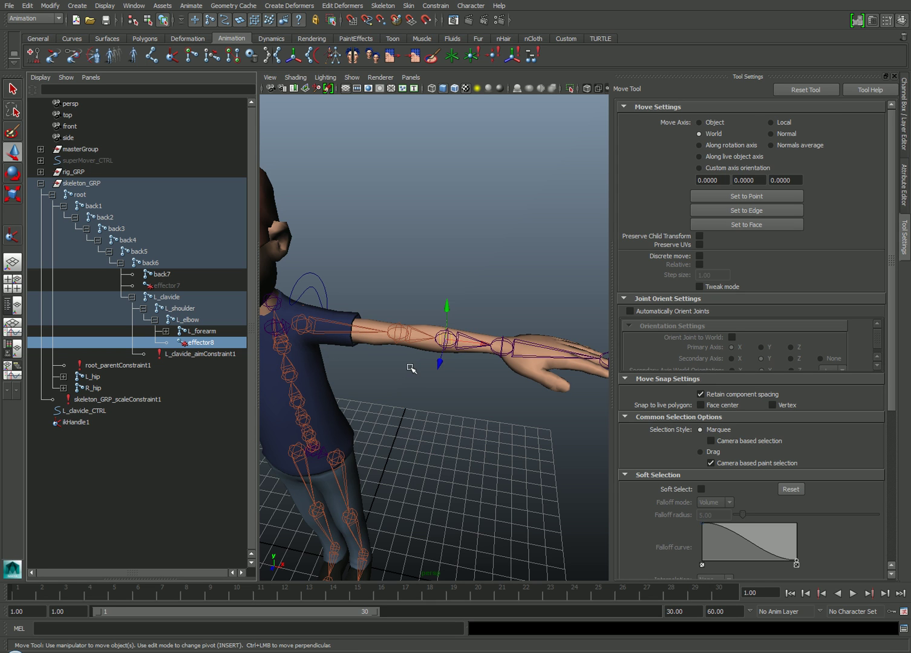
- Move the effector's pivot from the forearm to the wrist joint and hide the polygon mesh
alt+right_drag(417, 366, 454, 378)
alt+drag(454, 377, 451, 385)
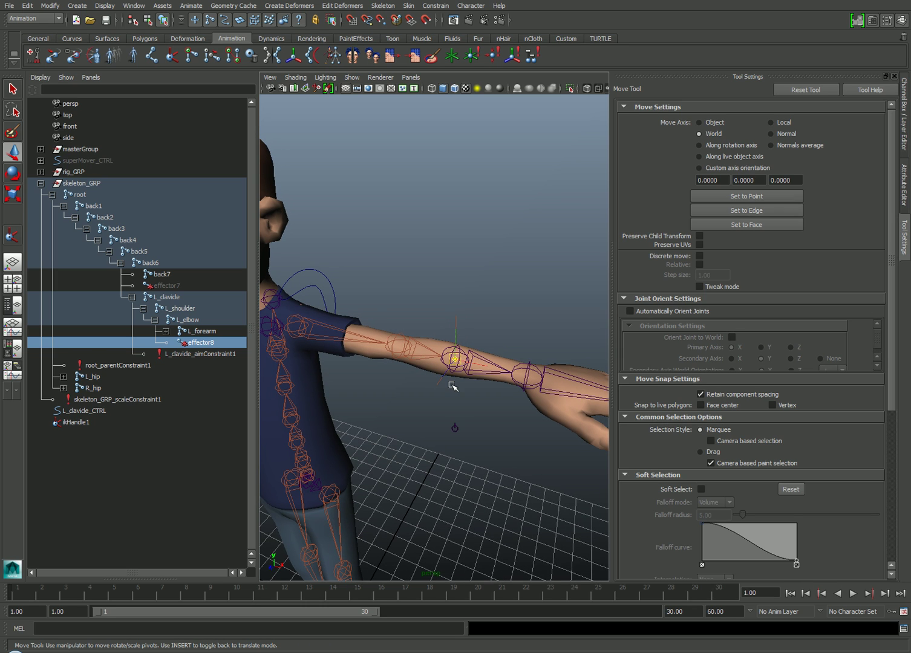
drag(451, 385, 480, 408)
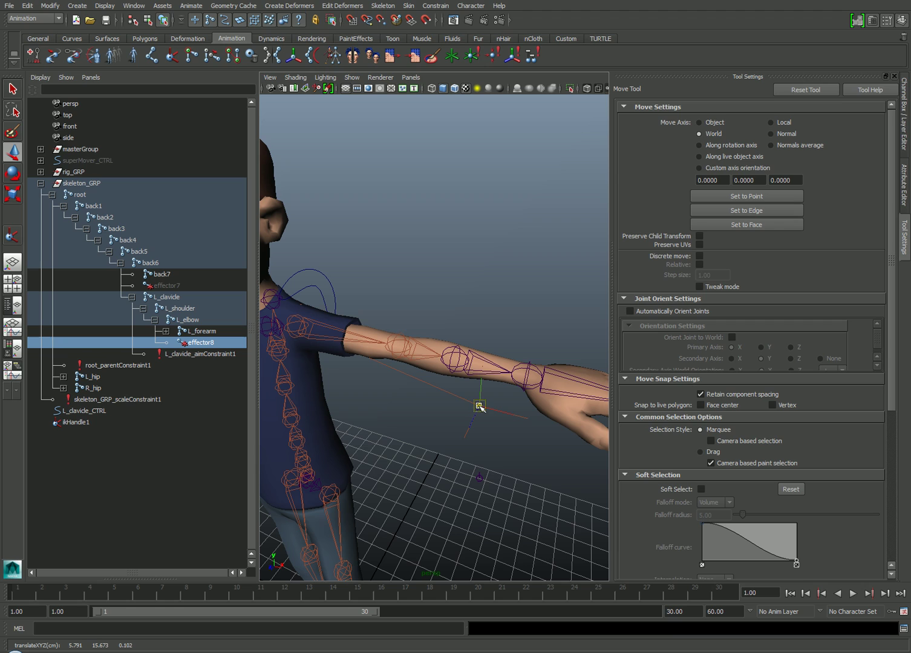
drag(484, 403, 526, 376)
click(351, 77)
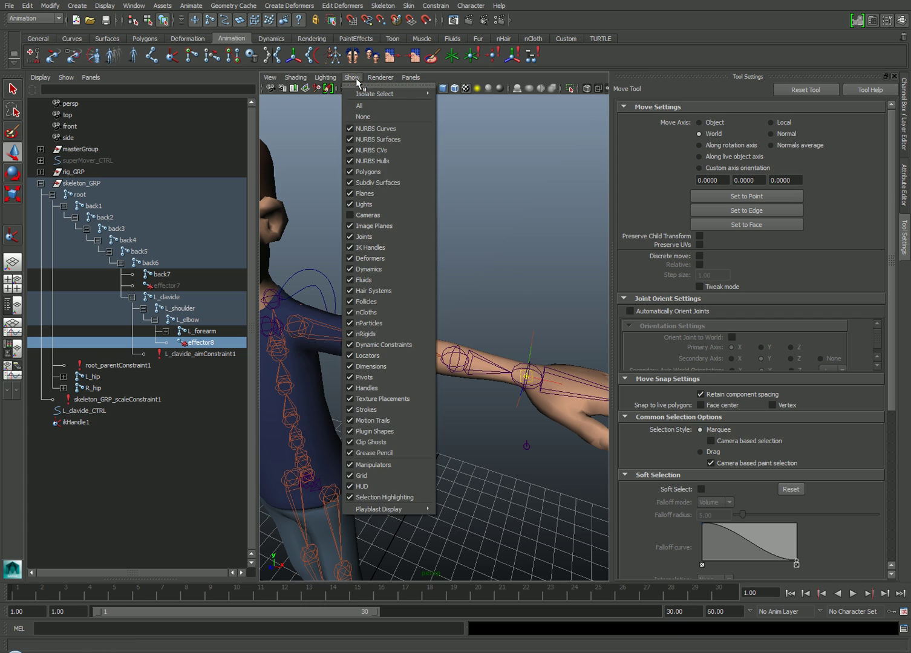
click(399, 171)
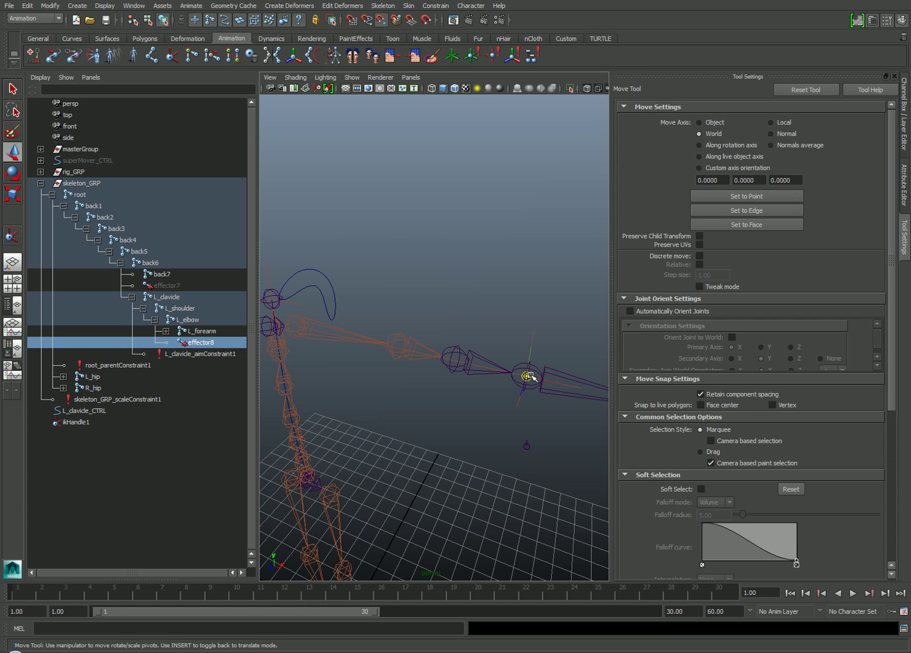
click(527, 376)
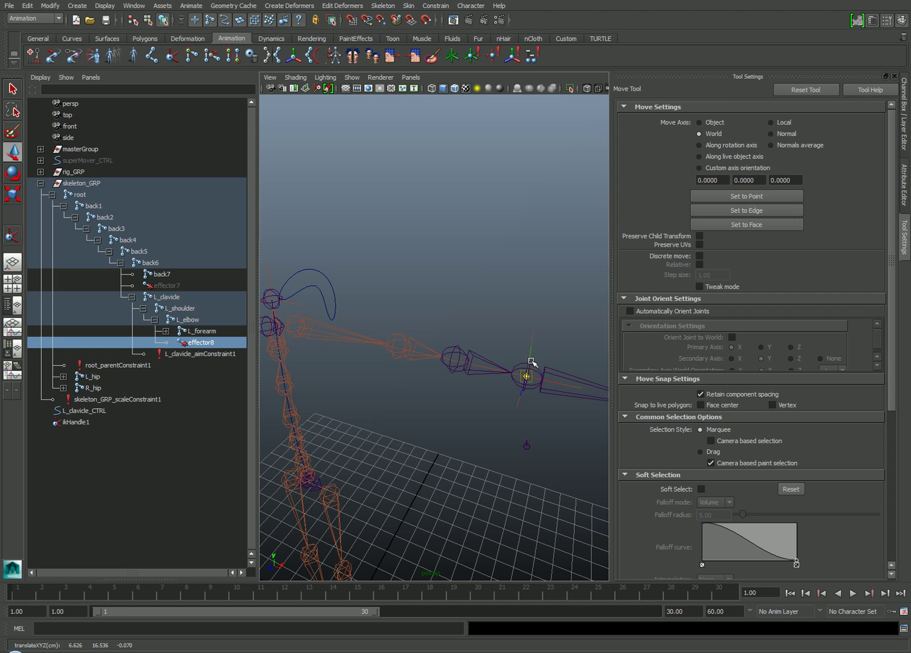
key(w)
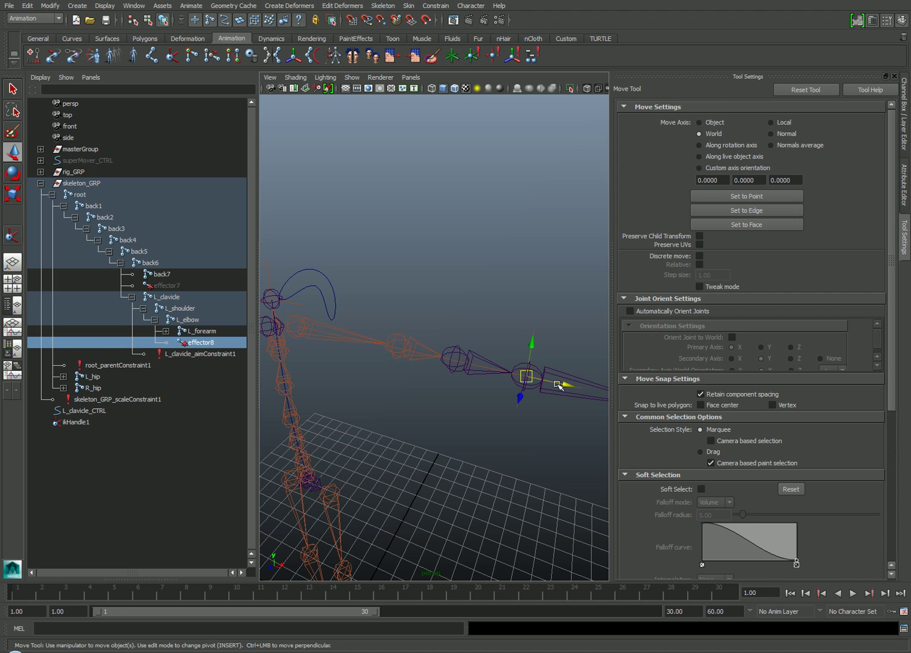
- Test-bend the arm with ikHandle1 through several poses, then undo so it is straight
click(530, 380)
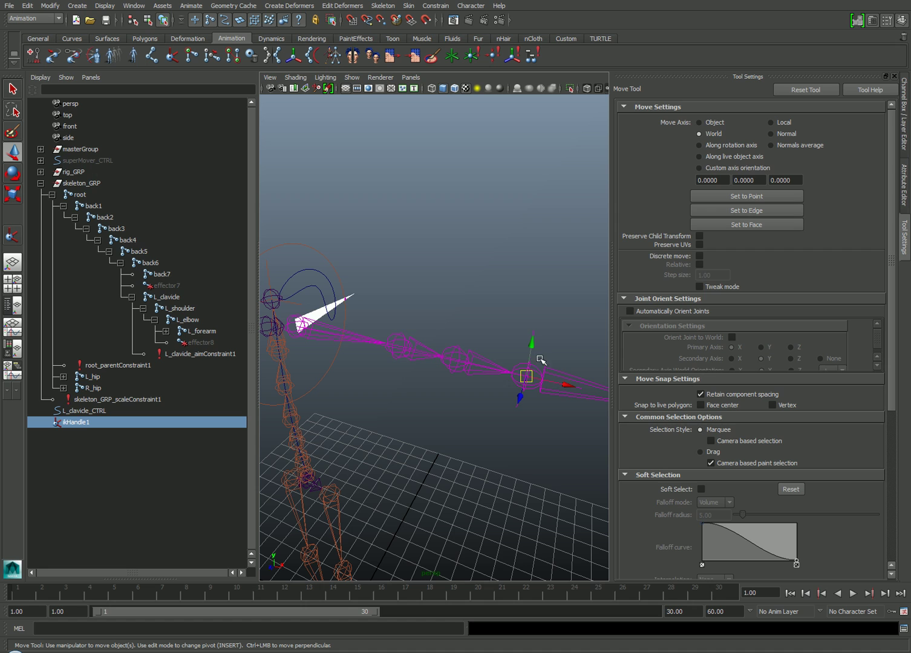
drag(527, 376, 466, 365)
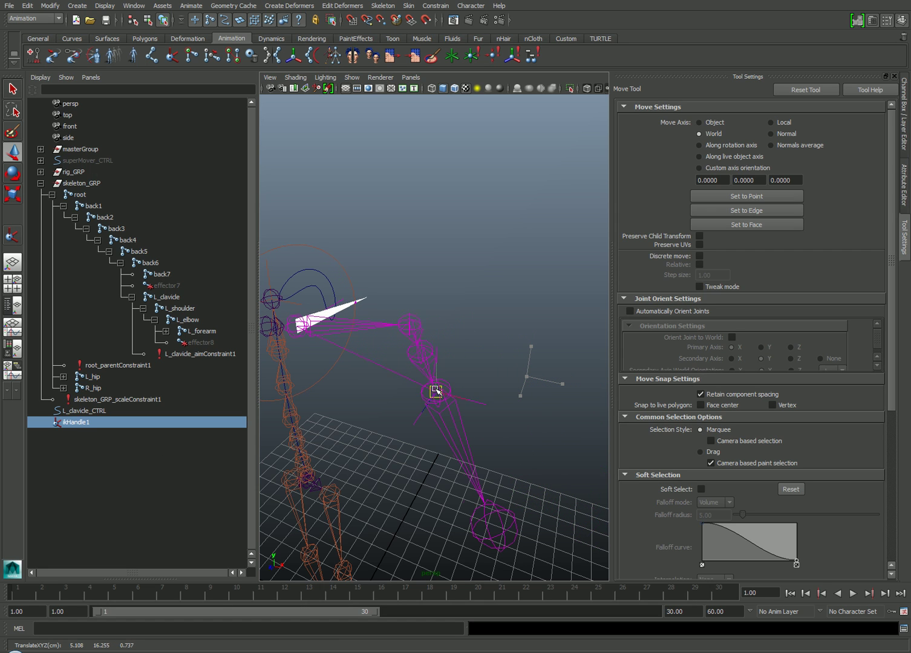
mouse_move(467, 364)
mouse_down()
mouse_move(466, 404)
mouse_move(442, 417)
mouse_move(547, 431)
mouse_move(479, 395)
mouse_up()
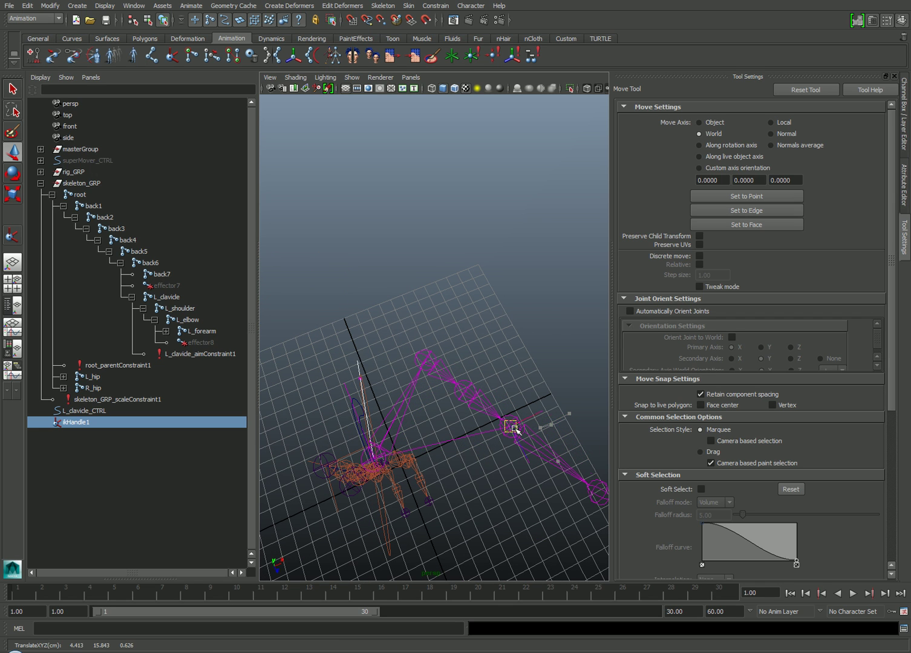
click(478, 391)
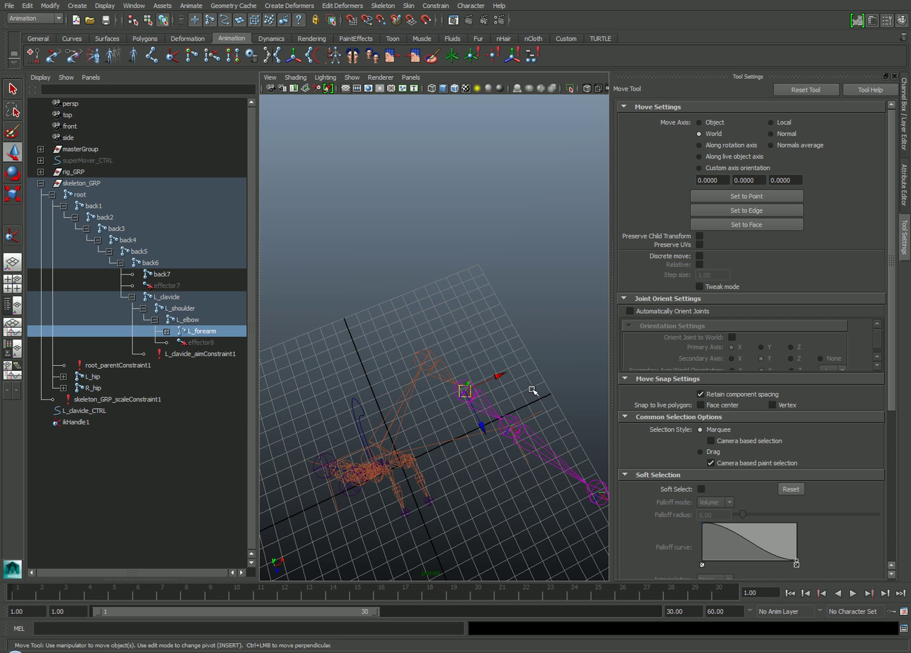
key(ctrl+z)
alt+drag(524, 400, 447, 245)
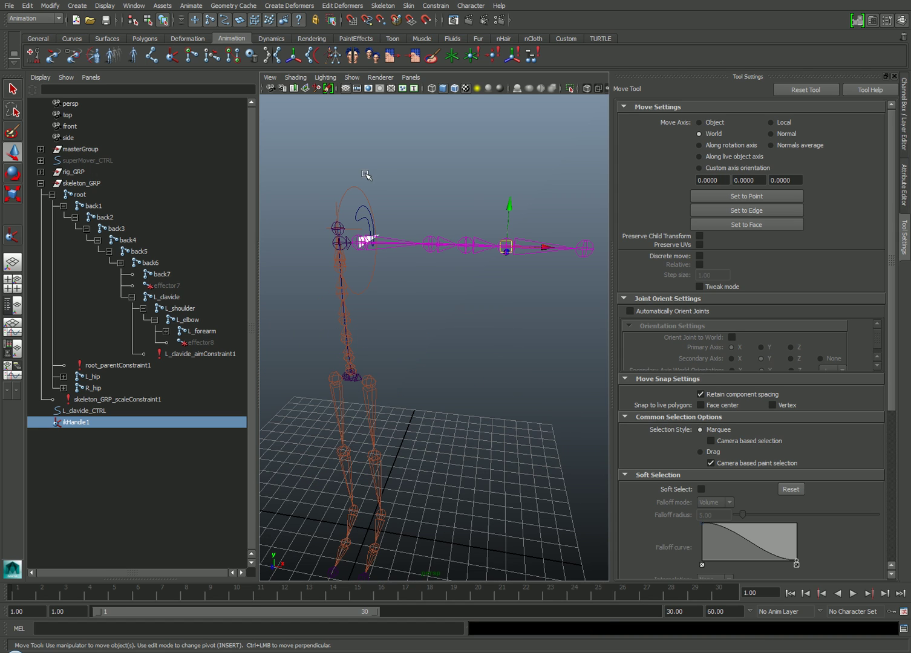
- Create a NURBS circle at the origin and group it
click(514, 295)
click(72, 39)
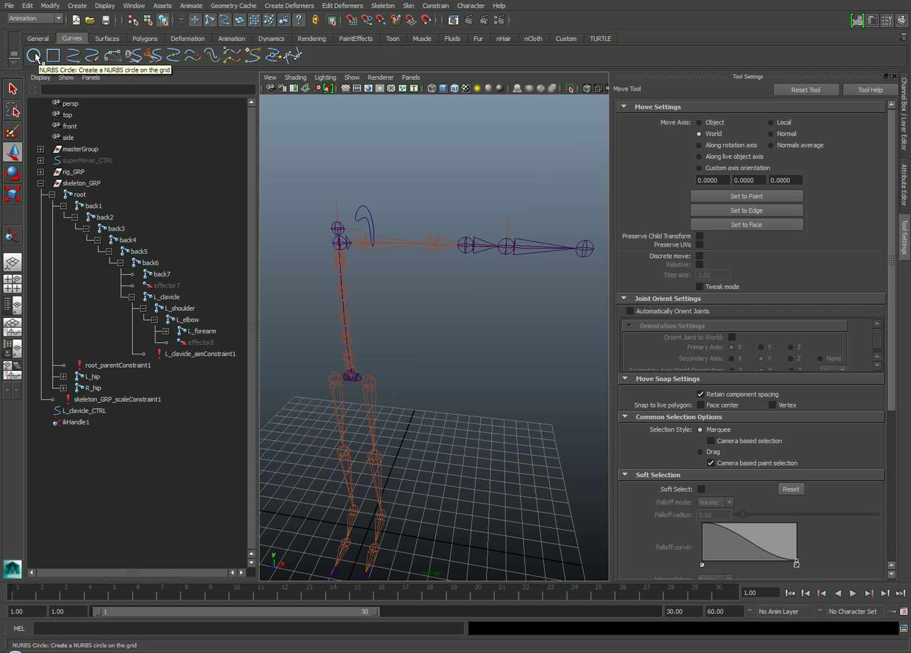
click(34, 56)
mouse_move(448, 437)
alt+mouse_down()
mouse_move(426, 405)
mouse_move(517, 217)
alt+mouse_up()
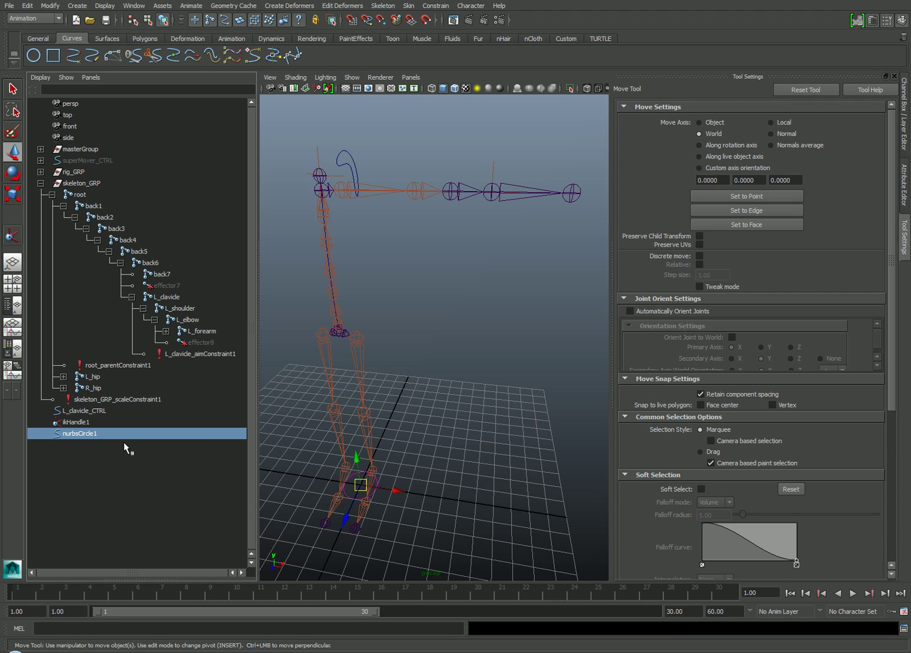
key(ctrl+g)
click(41, 435)
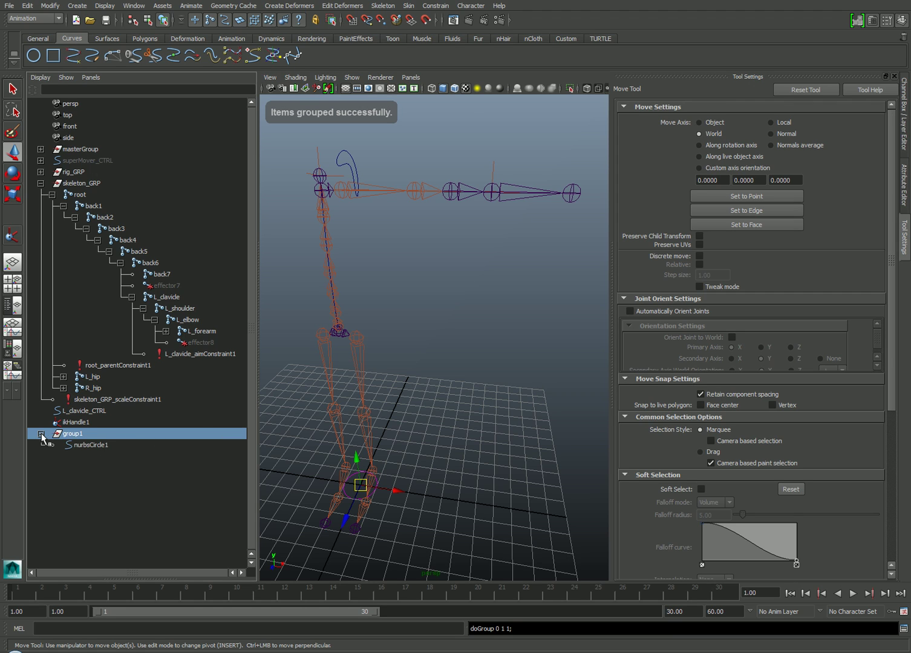
- Rename the group L_hand_offset and the circle inside it L_hand_CTRL
click(905, 153)
click(819, 113)
text(L_han)
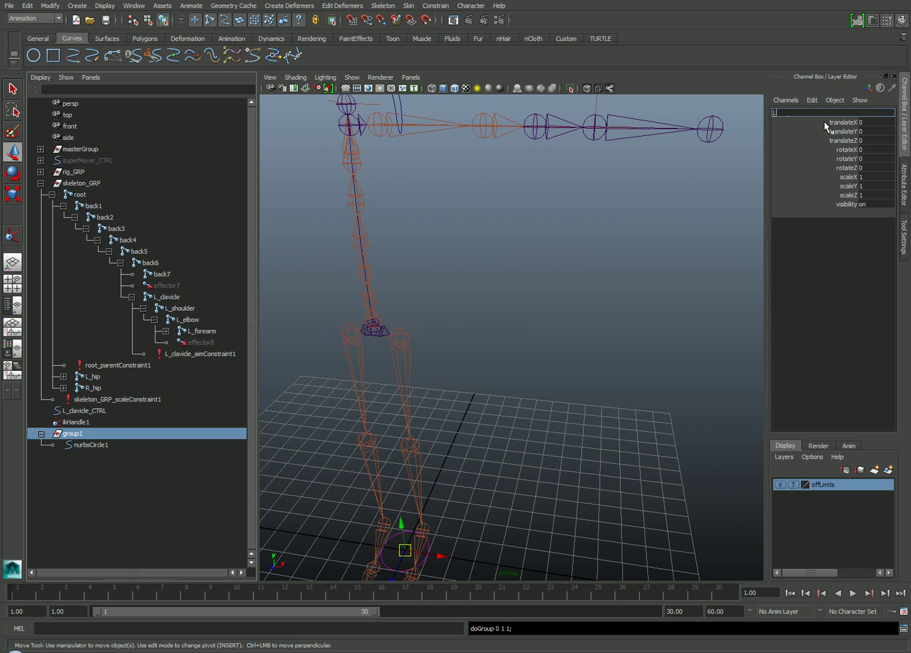
text(d_)
text(offset)
key(Return)
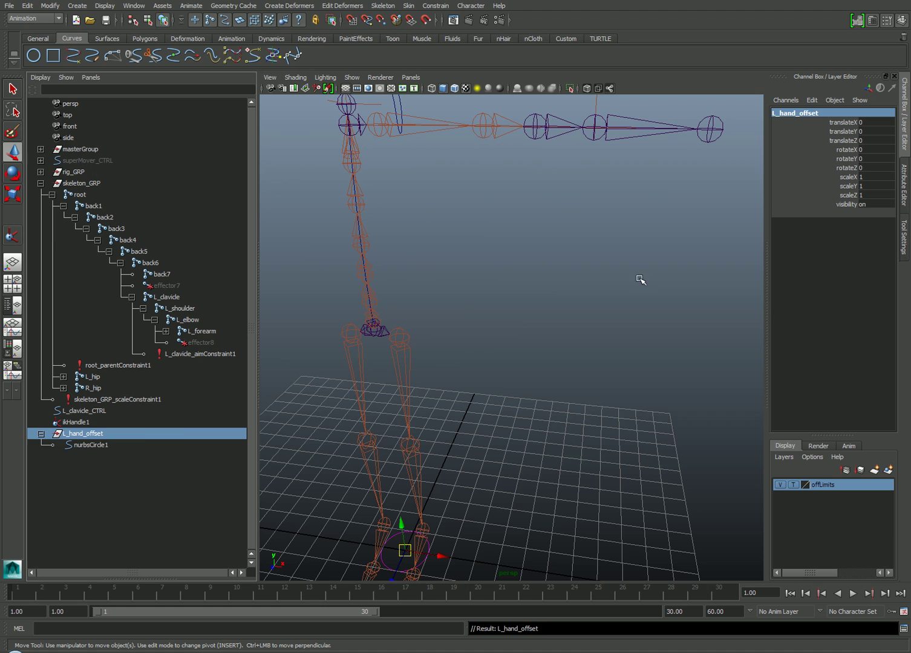
click(91, 444)
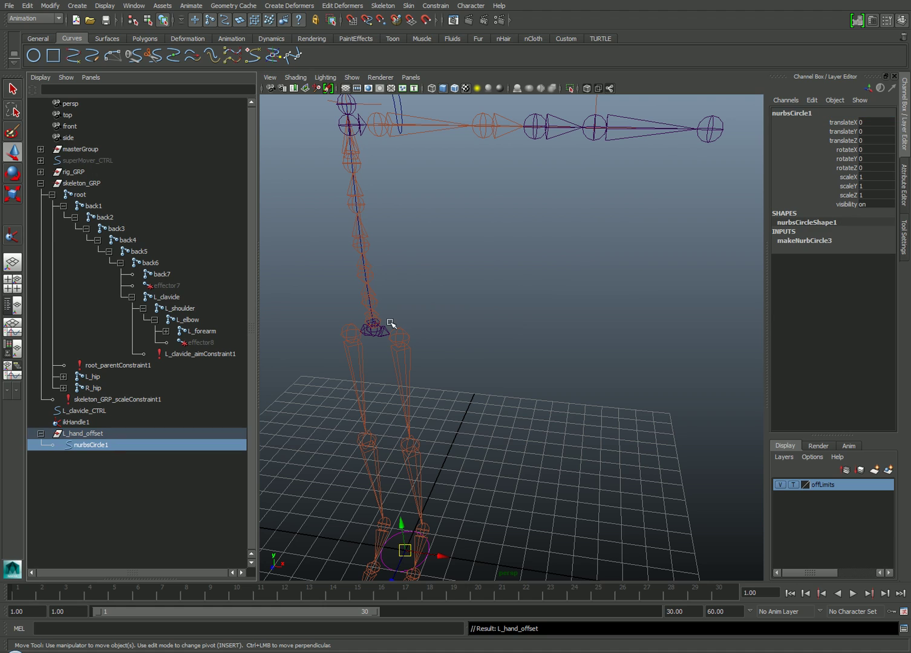
click(810, 114)
text(L_hand_CTRL)
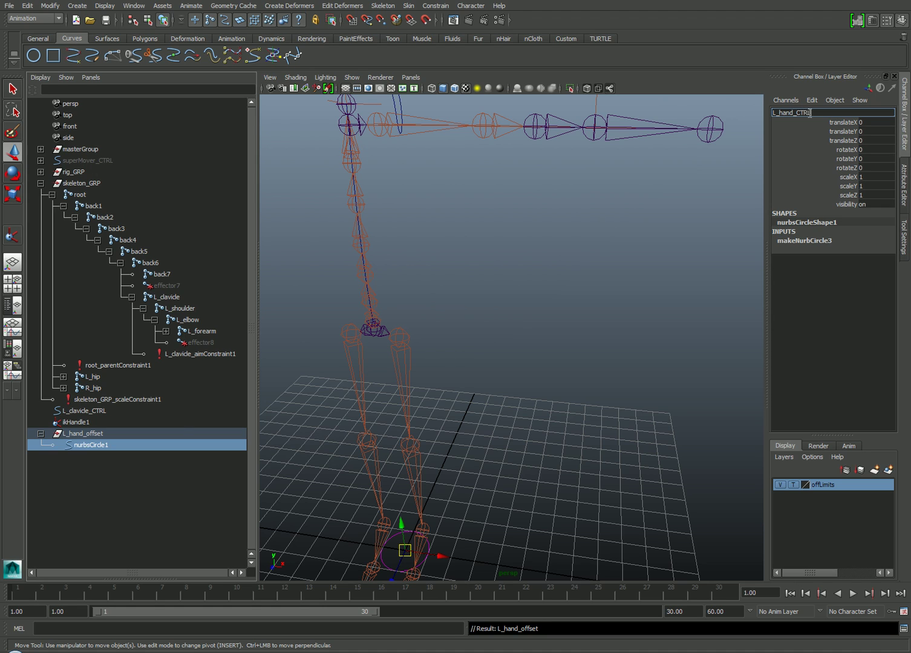
key(Return)
click(83, 434)
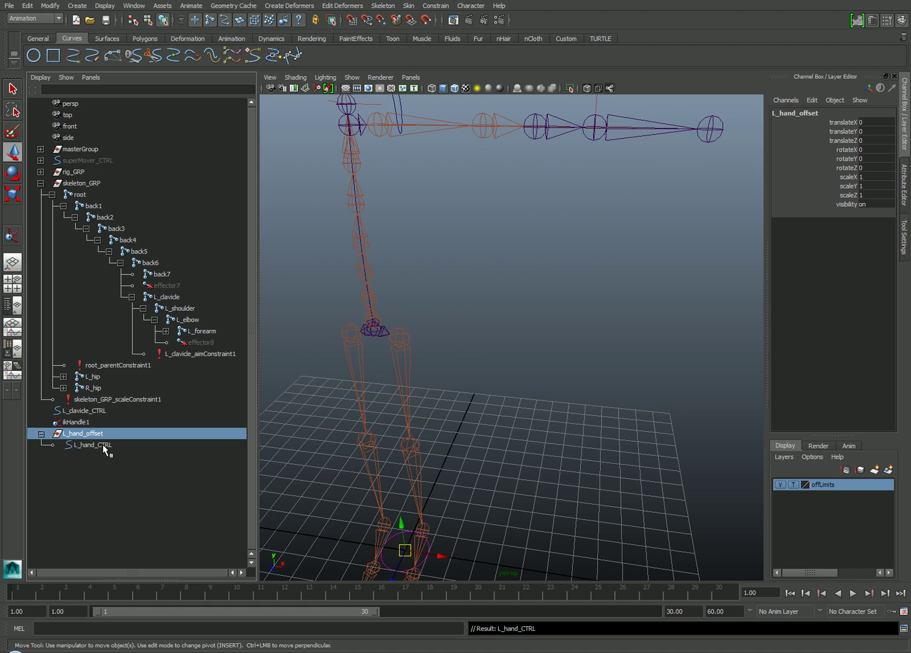
- Parent L_hand_offset under the L_wrist joint and zero its translate and rotate so it snaps to the wrist
click(104, 449)
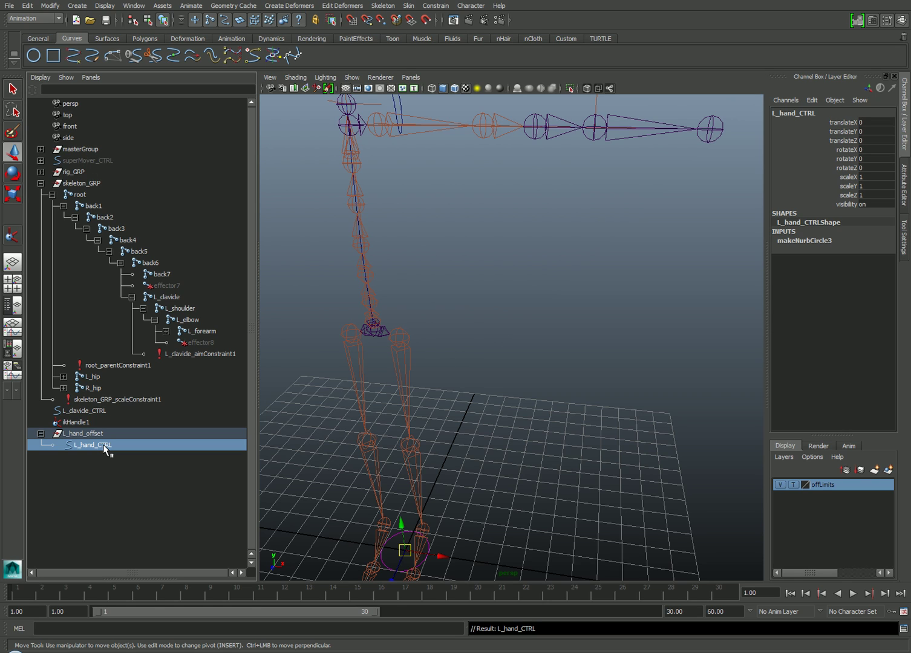
drag(95, 437, 110, 439)
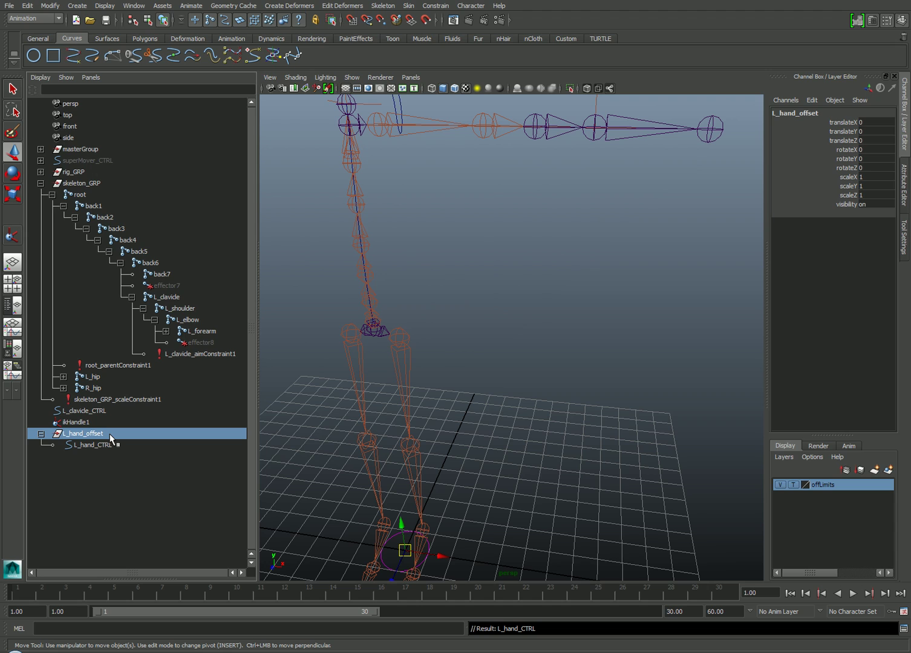
middle_drag(111, 439, 624, 140)
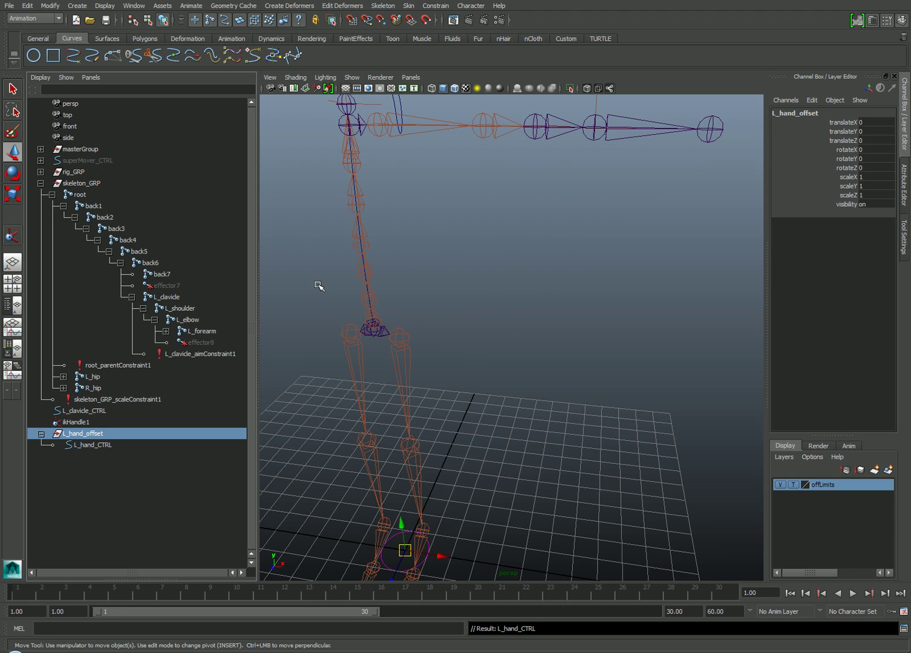
click(623, 139)
key(p)
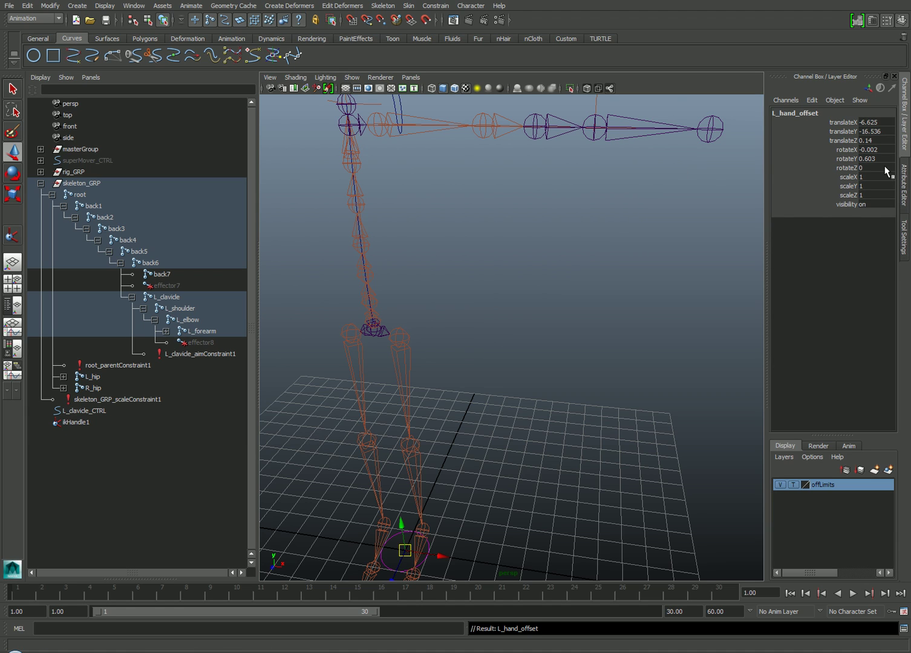
drag(885, 166, 883, 124)
text(0)
key(Return)
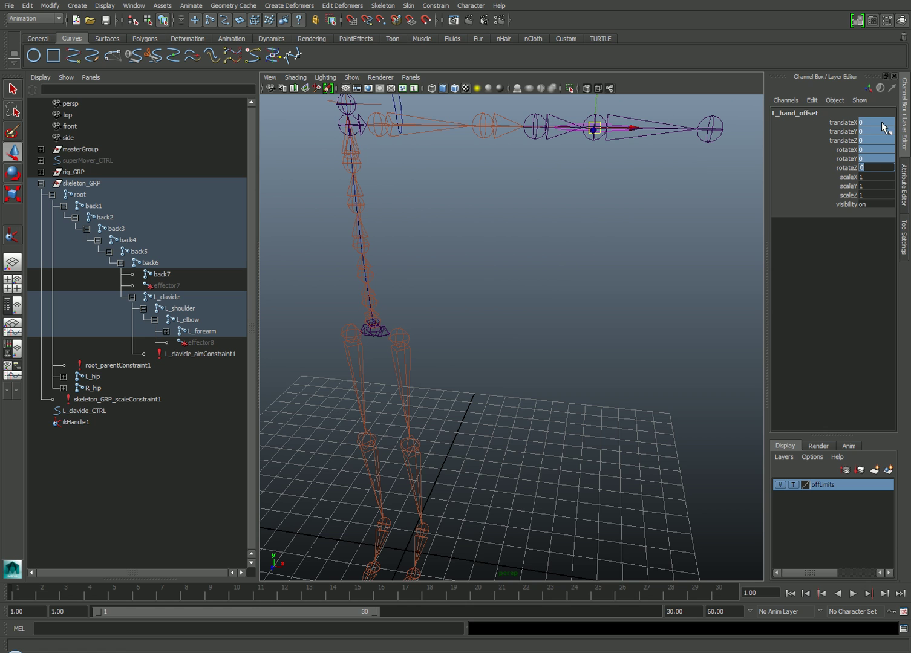
- Unparent L_hand_offset back to world level, keeping it positioned at the wrist
alt+drag(603, 185, 559, 269)
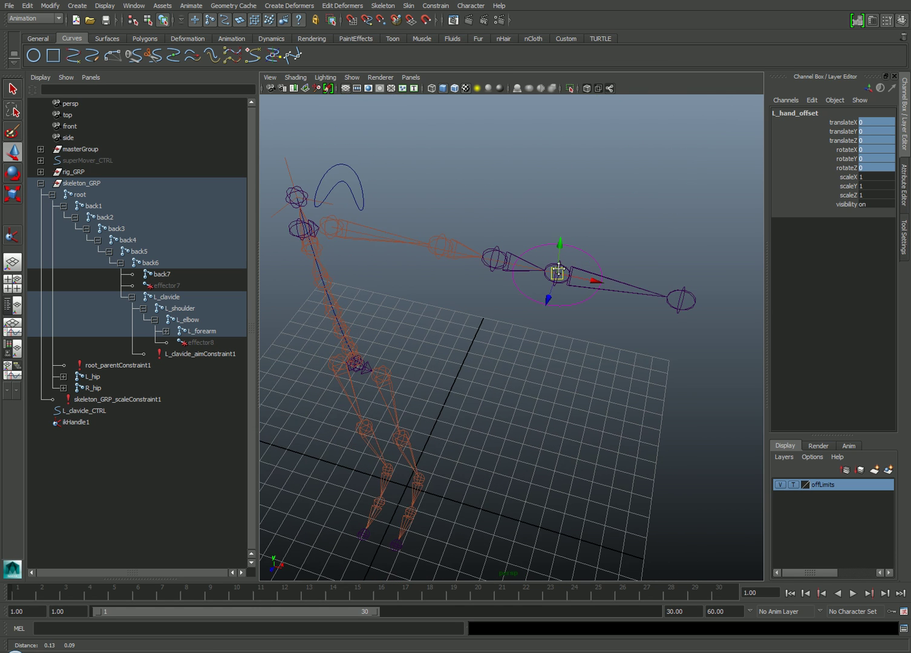
alt+right_drag(559, 270, 625, 288)
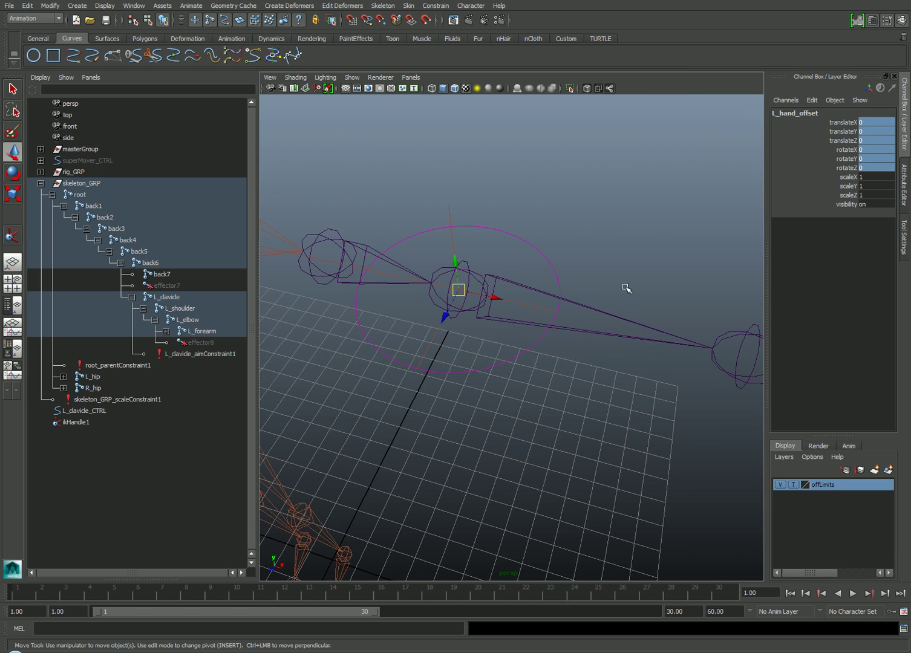
alt+drag(627, 288, 622, 277)
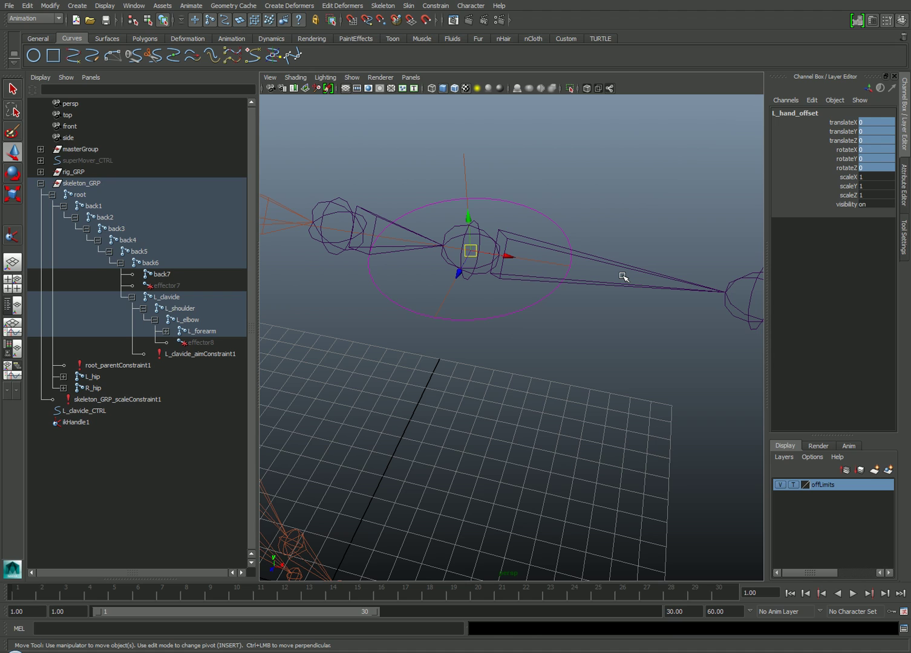
key(shift+p)
click(41, 433)
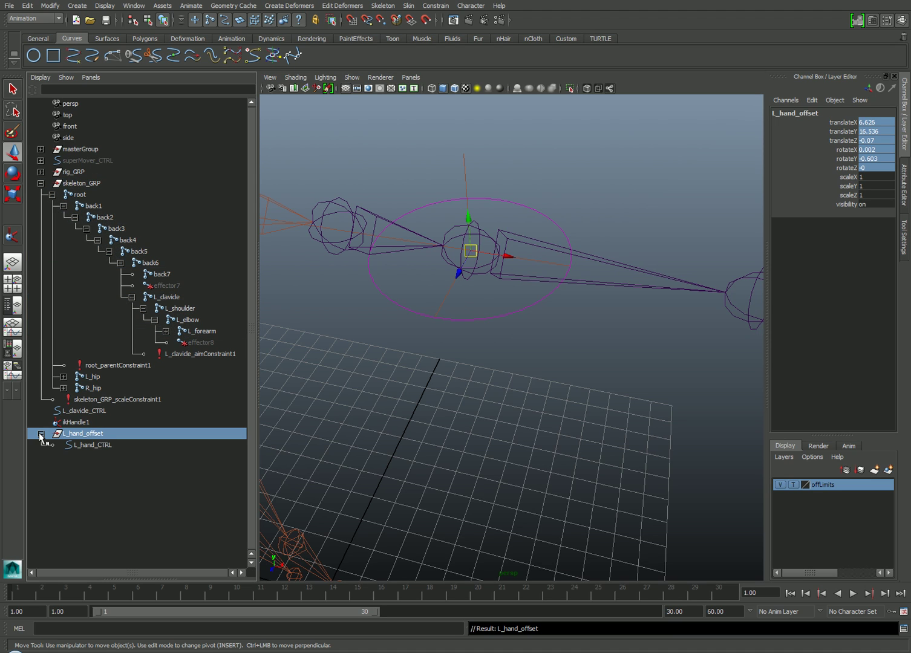
- Shift L_hand_CTRL along the forearm and stretch it about 1.66 times in X into an oval
click(841, 184)
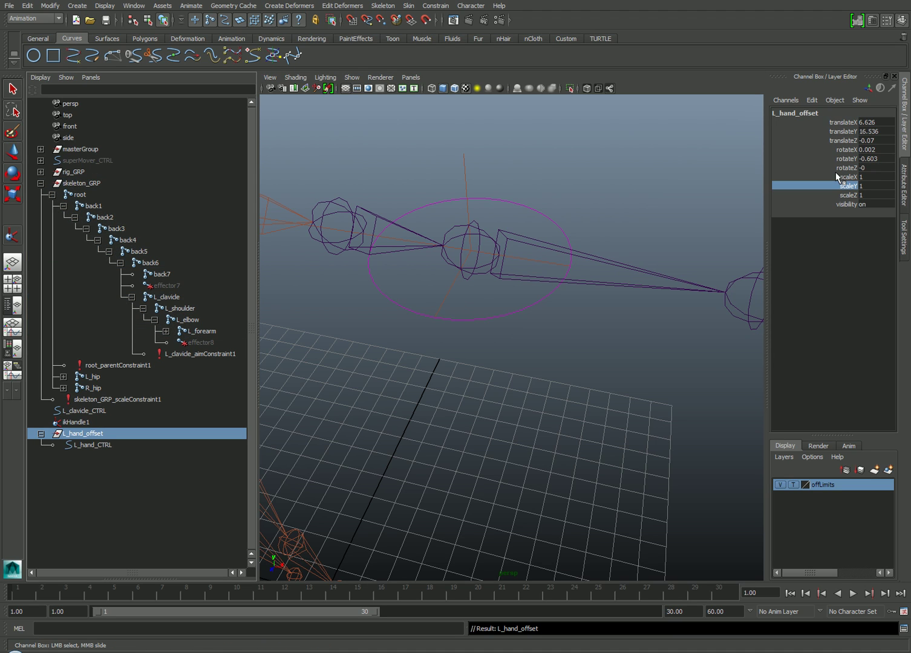
click(102, 446)
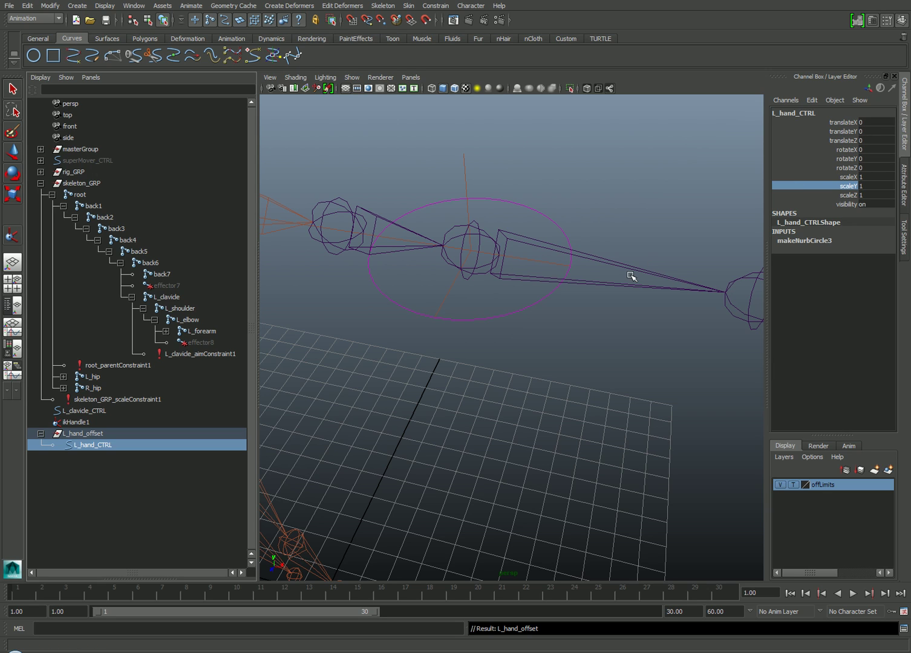
click(529, 301)
key(w)
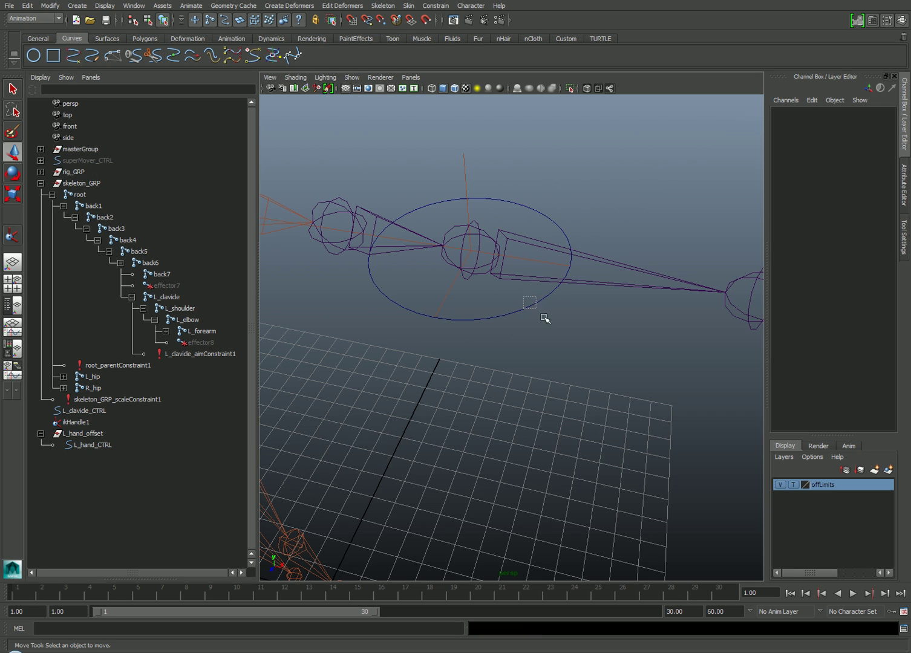
click(533, 315)
mouse_move(533, 315)
middle_down()
mouse_move(600, 279)
mouse_move(636, 281)
mouse_move(559, 300)
middle_up()
key(r)
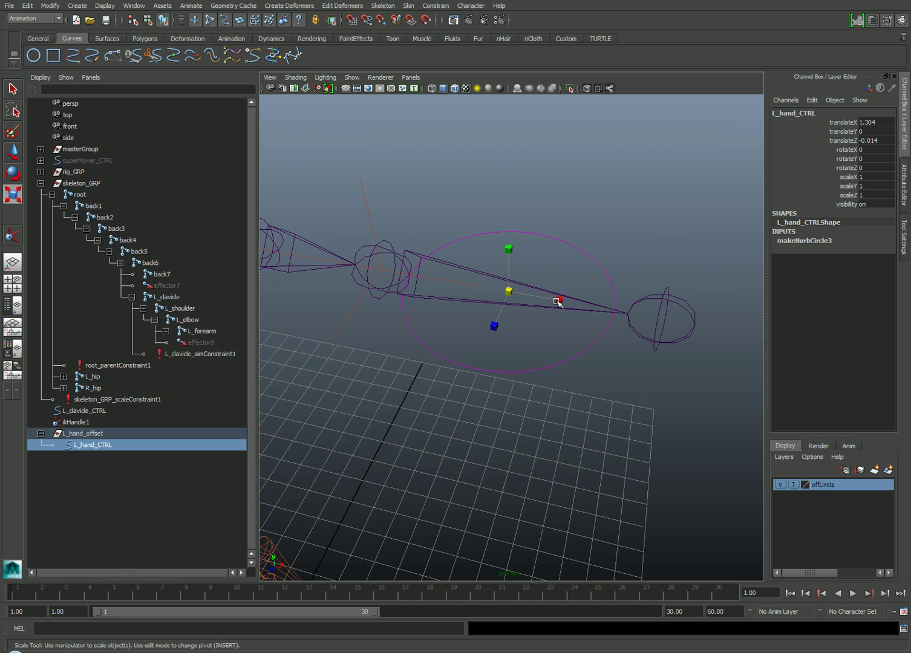
mouse_move(559, 300)
mouse_down()
mouse_move(621, 311)
mouse_move(472, 317)
mouse_up()
key(w)
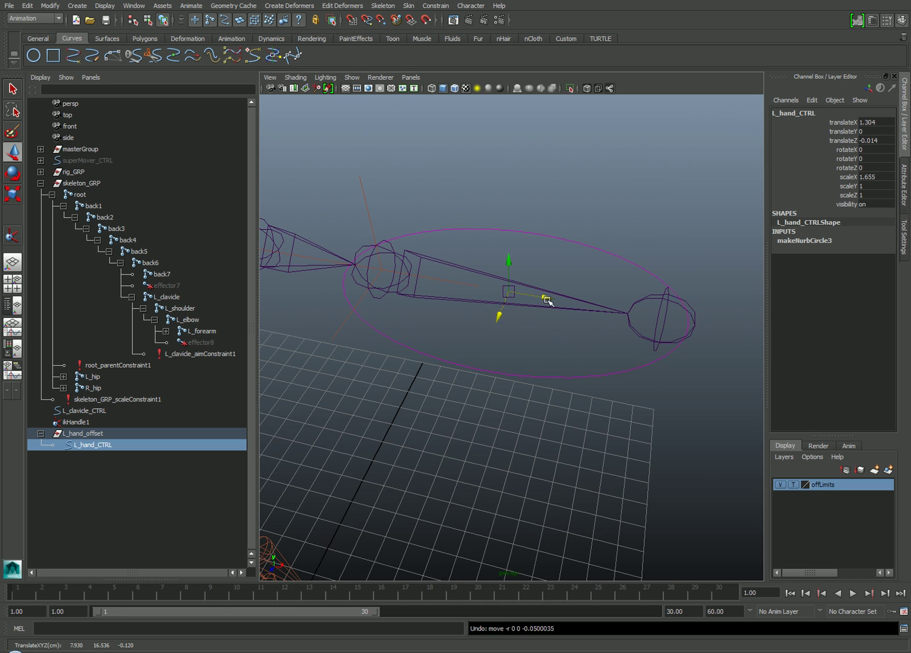
middle_drag(545, 299, 562, 304)
- Snap the control's pivot back onto the wrist joint and check L_hand_offset's values
key(Insert)
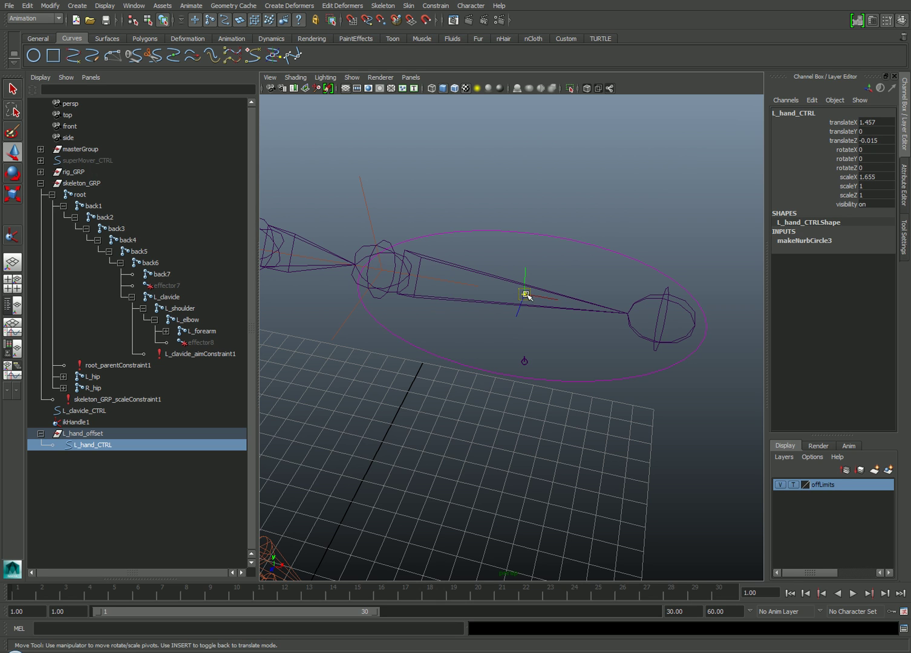
mouse_move(524, 294)
mouse_down()
mouse_move(406, 280)
mouse_move(486, 290)
mouse_move(499, 263)
mouse_up()
key(Insert)
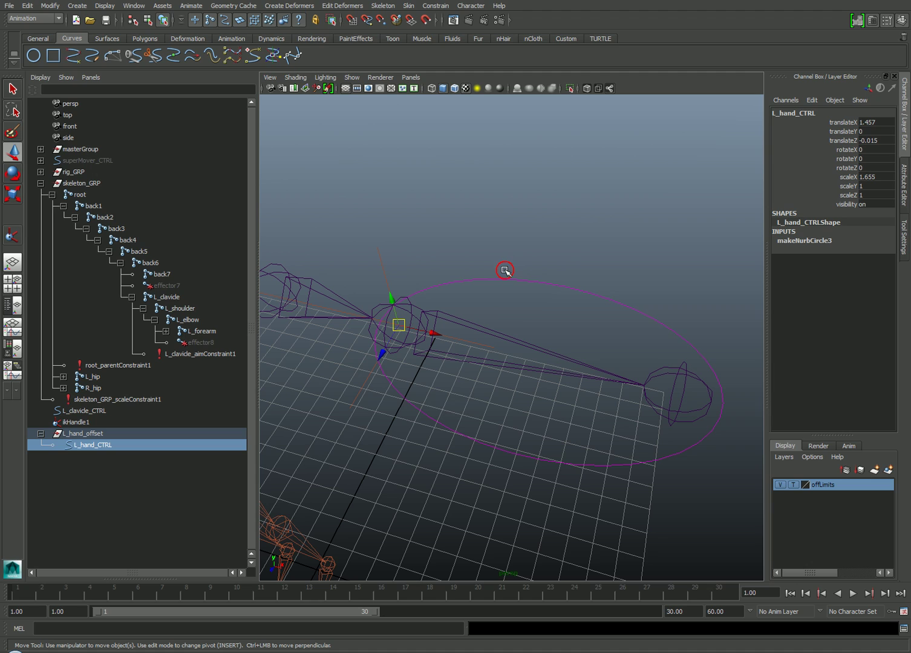
click(98, 436)
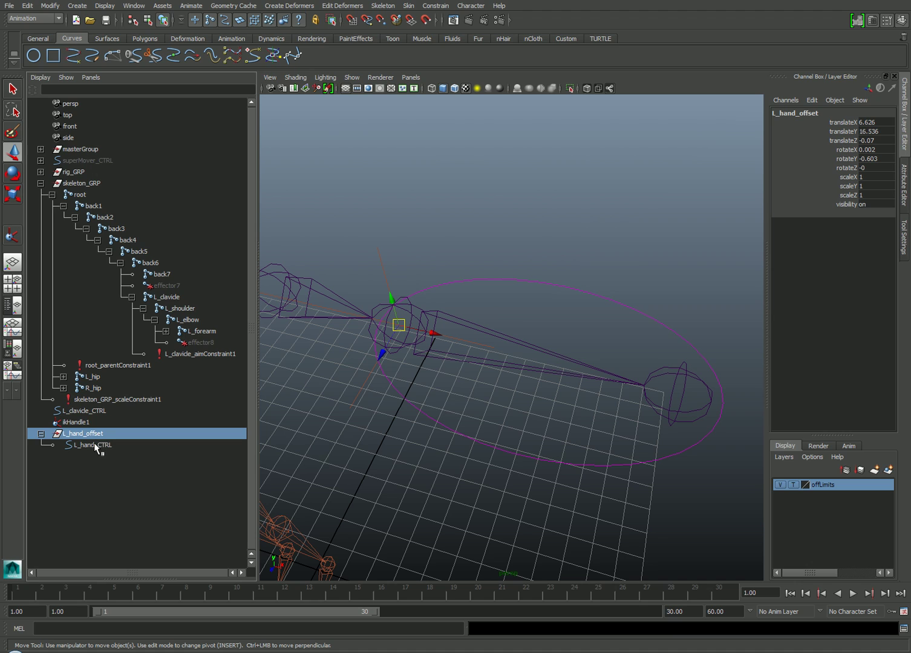
click(97, 448)
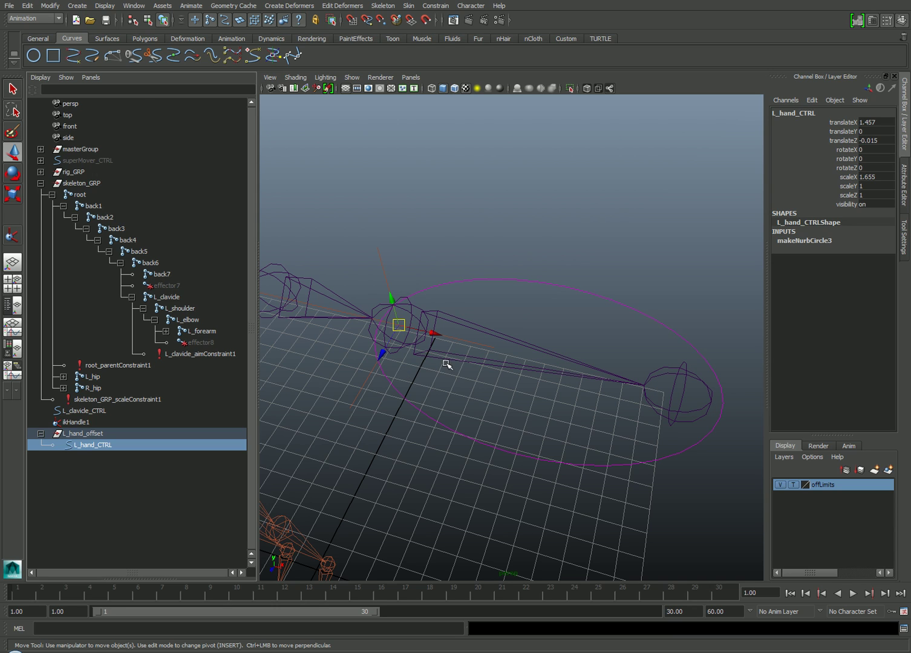
- Freeze L_hand_CTRL's transforms and delete its construction history
click(50, 5)
click(75, 45)
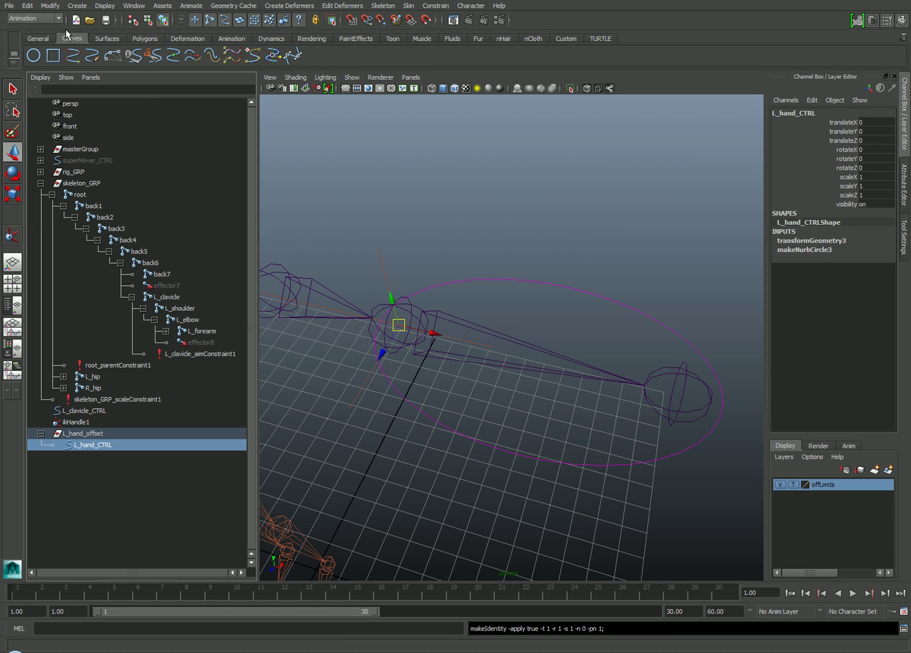
click(36, 8)
mouse_move(54, 122)
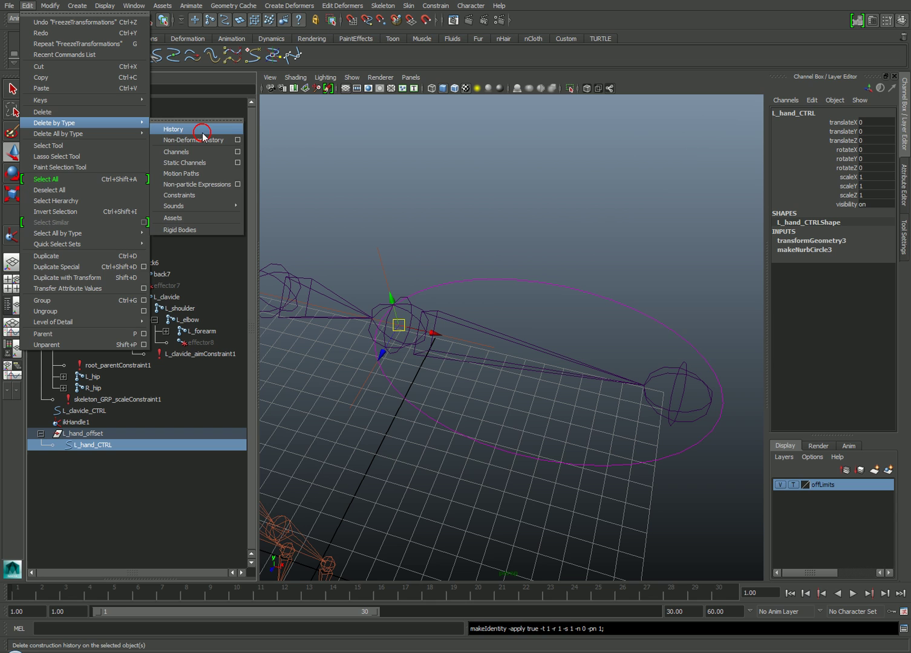
click(203, 132)
- Test-move the hand control and undo the move
alt+drag(572, 235, 562, 214)
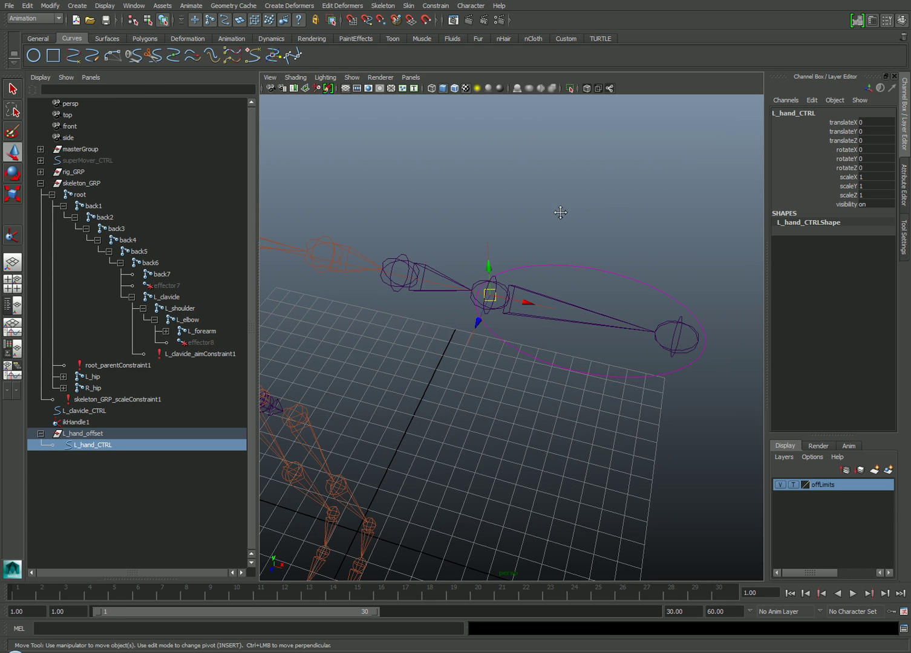
drag(573, 283, 587, 302)
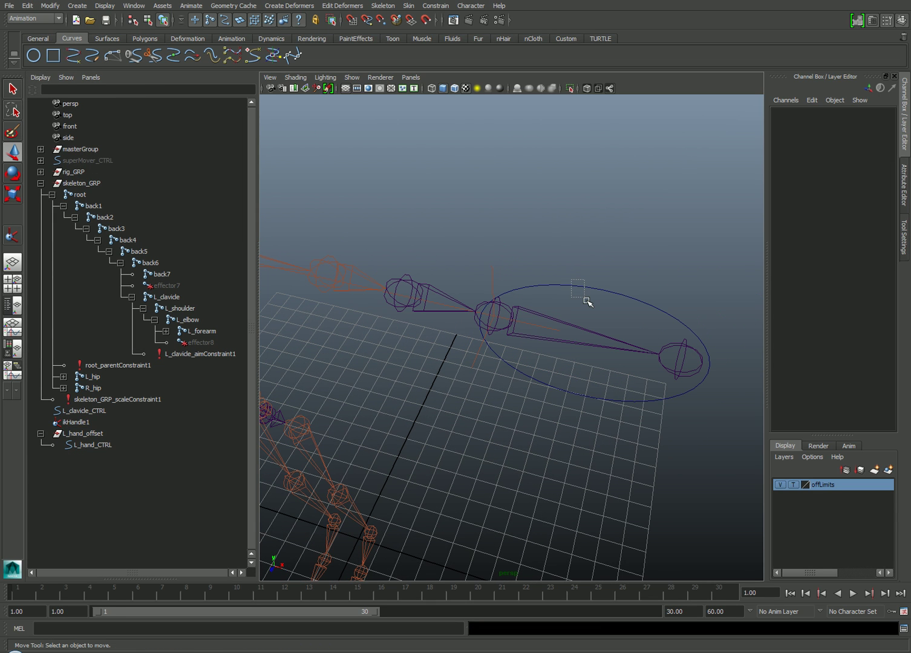
click(485, 263)
click(570, 289)
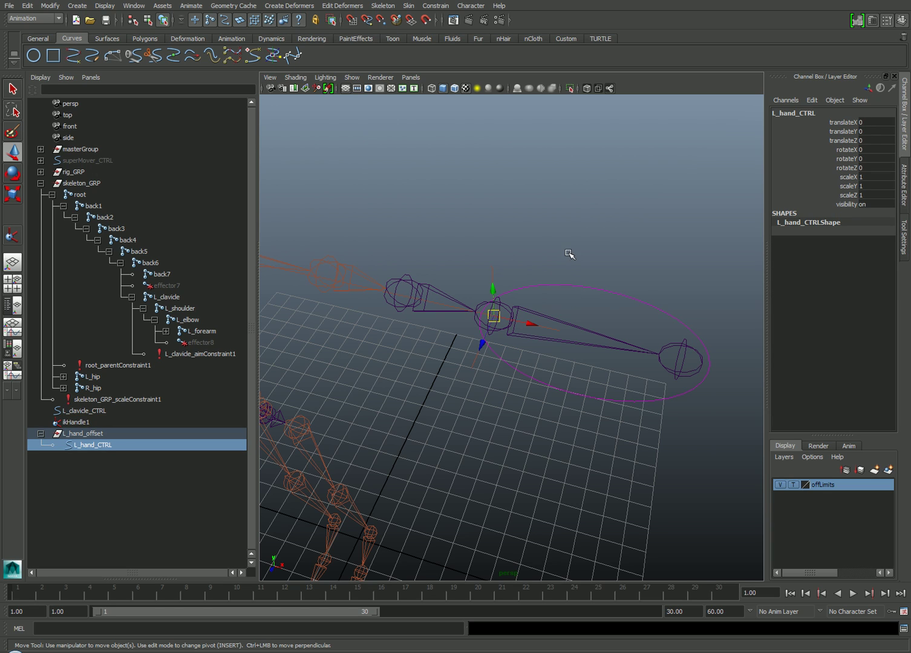
middle_drag(570, 254, 551, 276)
key(ctrl+z)
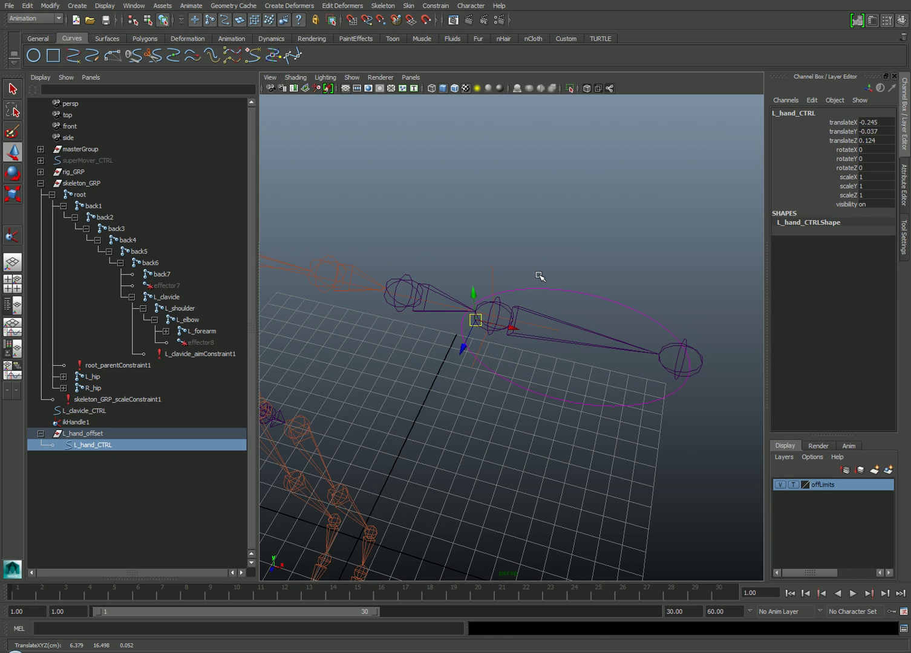
key(w)
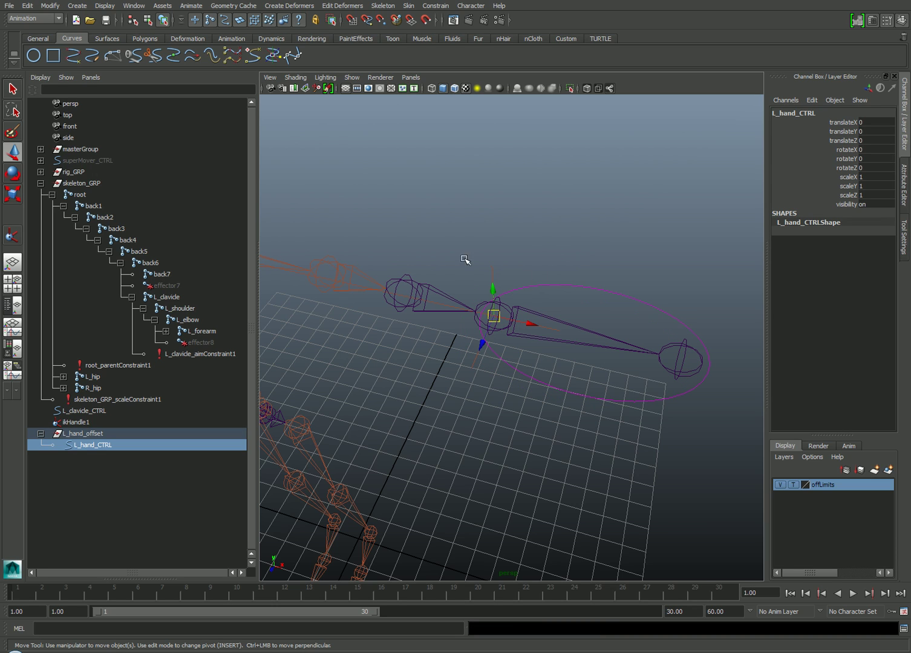
- Point-constrain the IK handle to L_hand_CTRL and rename the handle L_arm_IK
shift+click(508, 276)
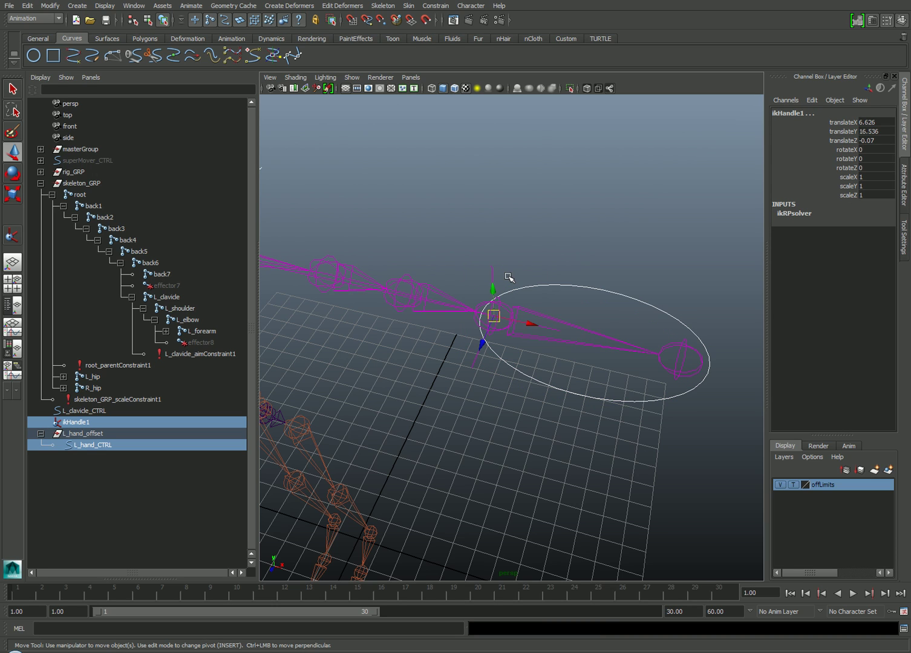
click(435, 5)
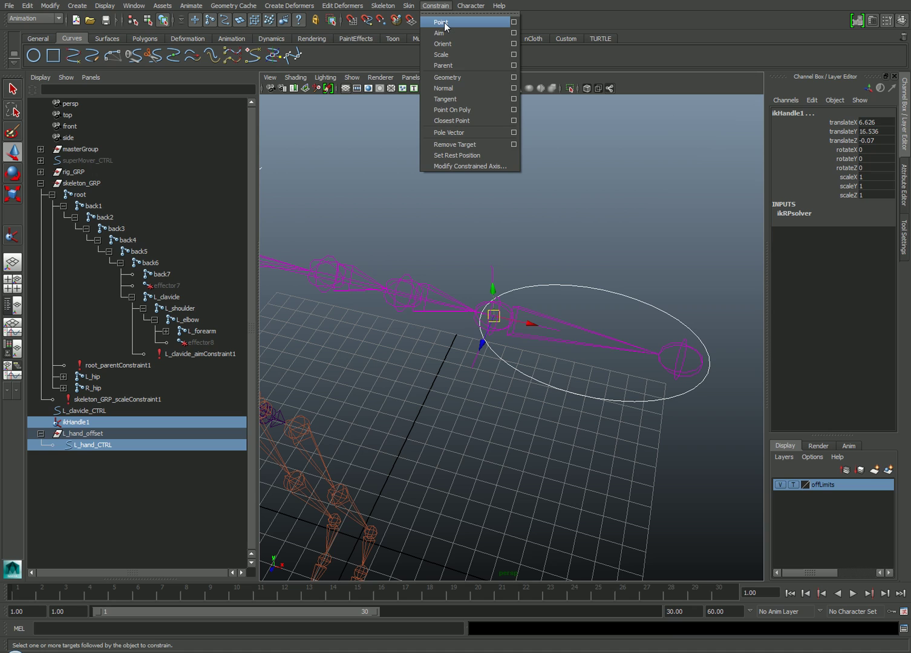
click(445, 26)
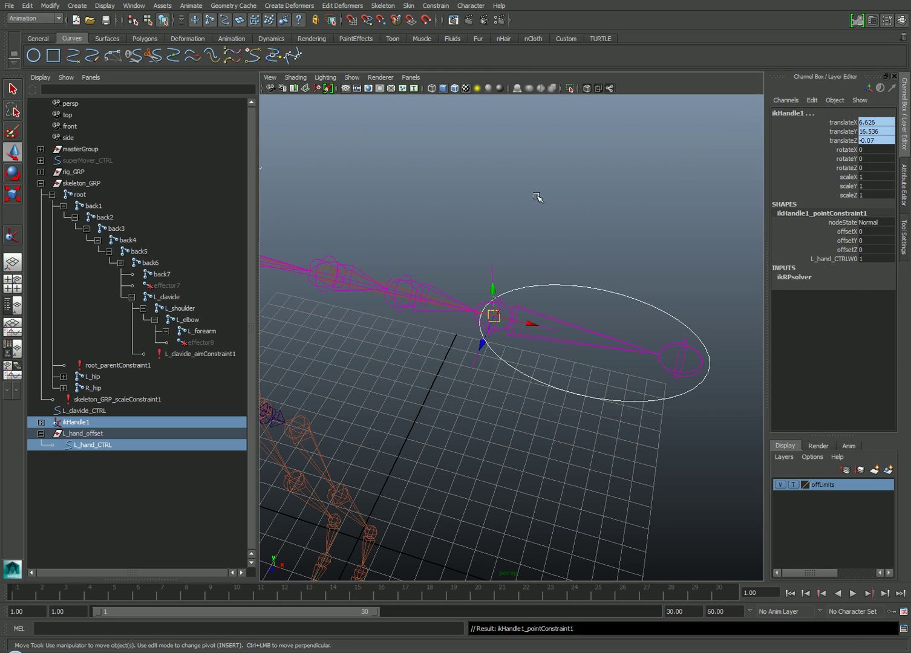
click(822, 112)
text(L)
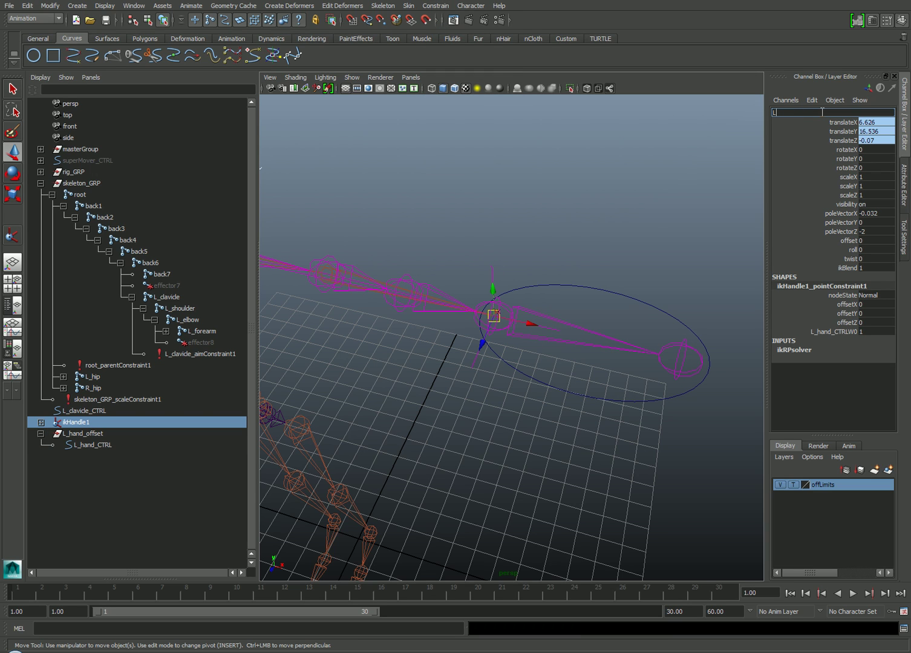
text(_arm_IK)
key(Return)
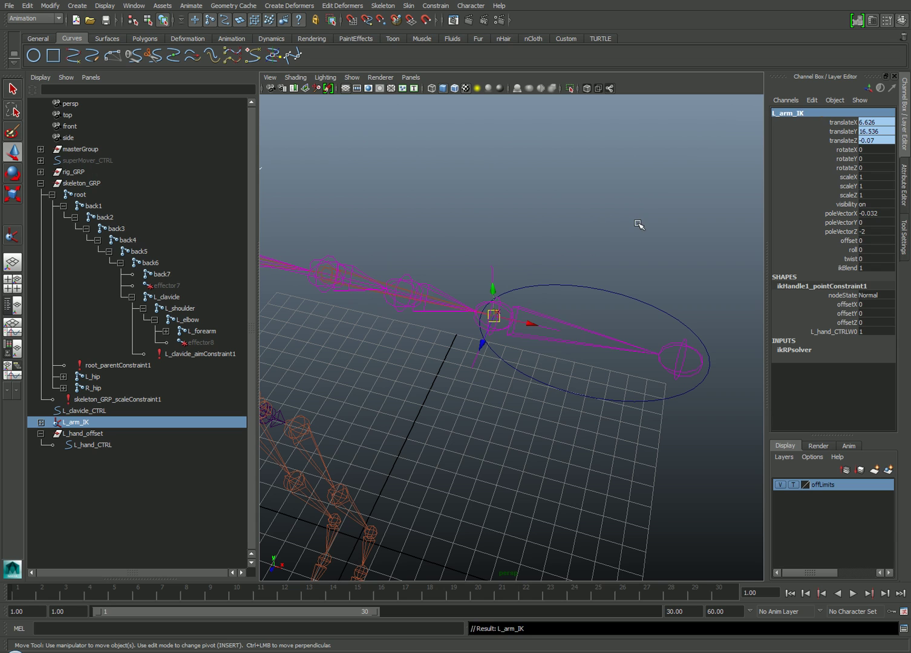
- Pull the hand control to test the arm bending and undo the test moves
drag(559, 257, 606, 295)
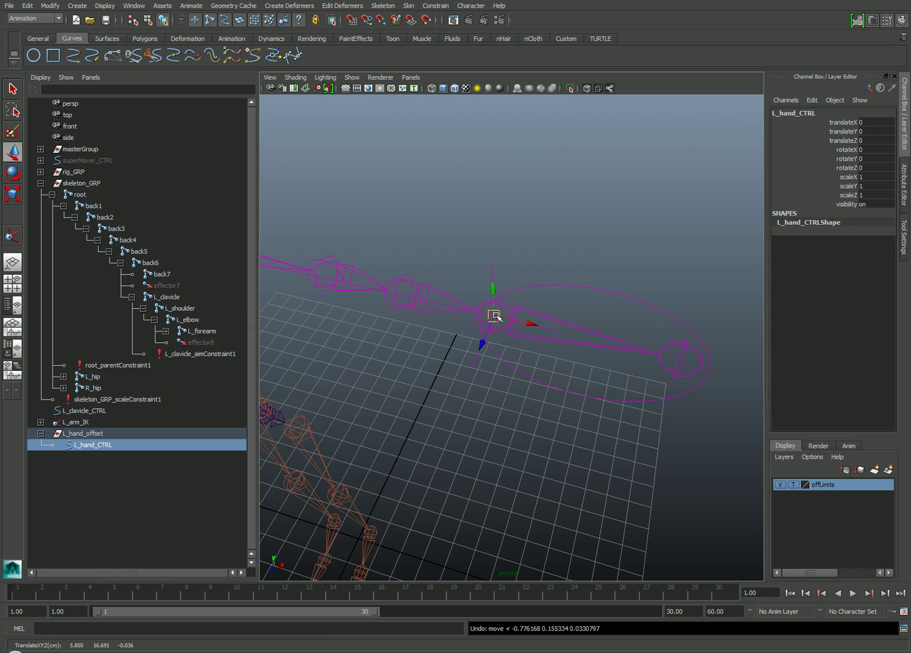
mouse_move(492, 317)
mouse_down()
mouse_move(370, 337)
mouse_move(427, 352)
mouse_move(442, 330)
mouse_up()
key(ctrl+z)
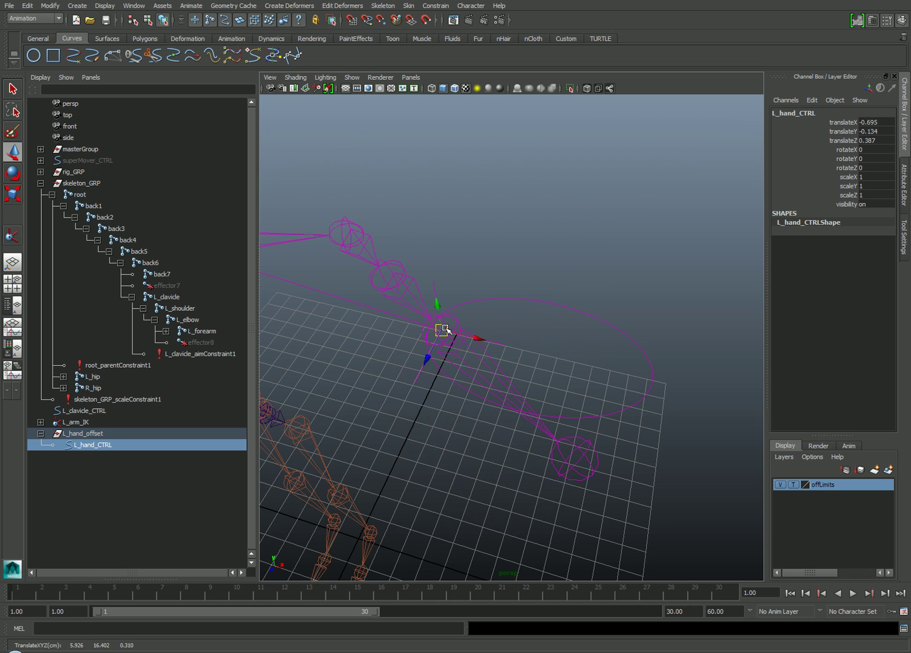
mouse_move(494, 316)
mouse_down()
mouse_move(420, 349)
mouse_move(399, 343)
mouse_up()
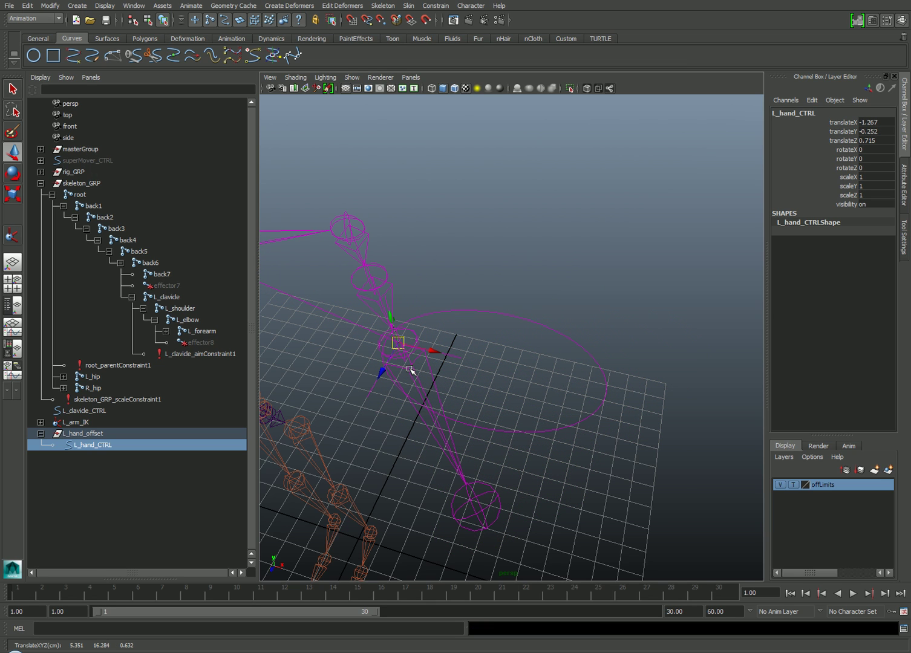
key(ctrl+z)
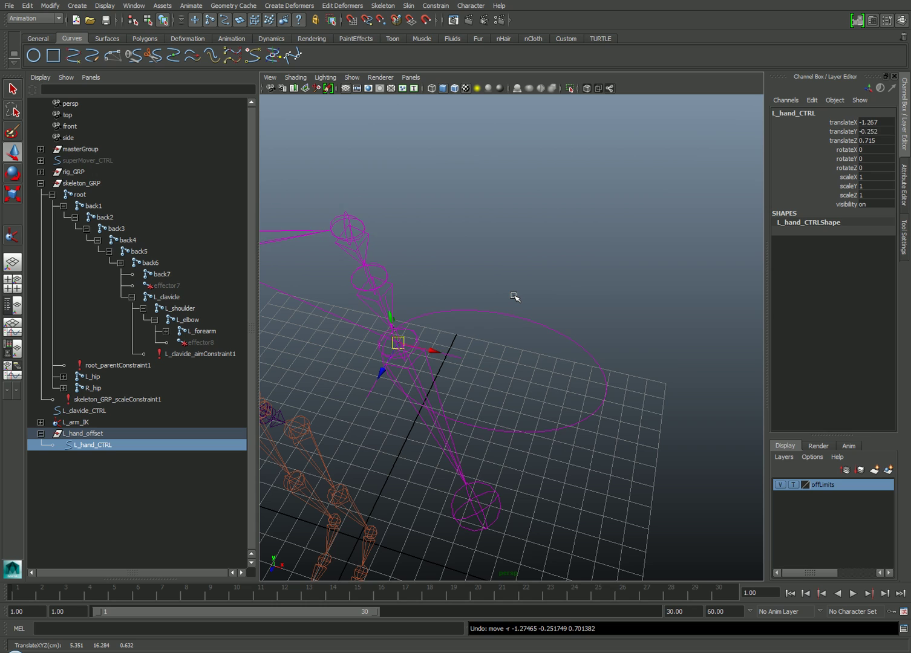
key(ctrl+z)
key(ctrl+z)
- Orient-constrain the L_wrist joint to L_hand_CTRL
key(shift+z)
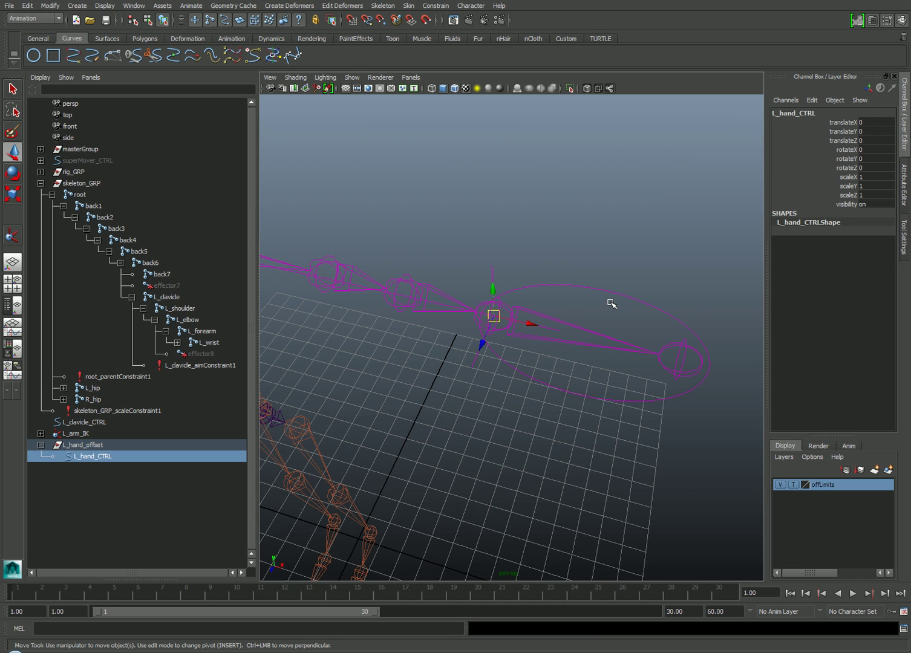
middle_drag(222, 353, 211, 345)
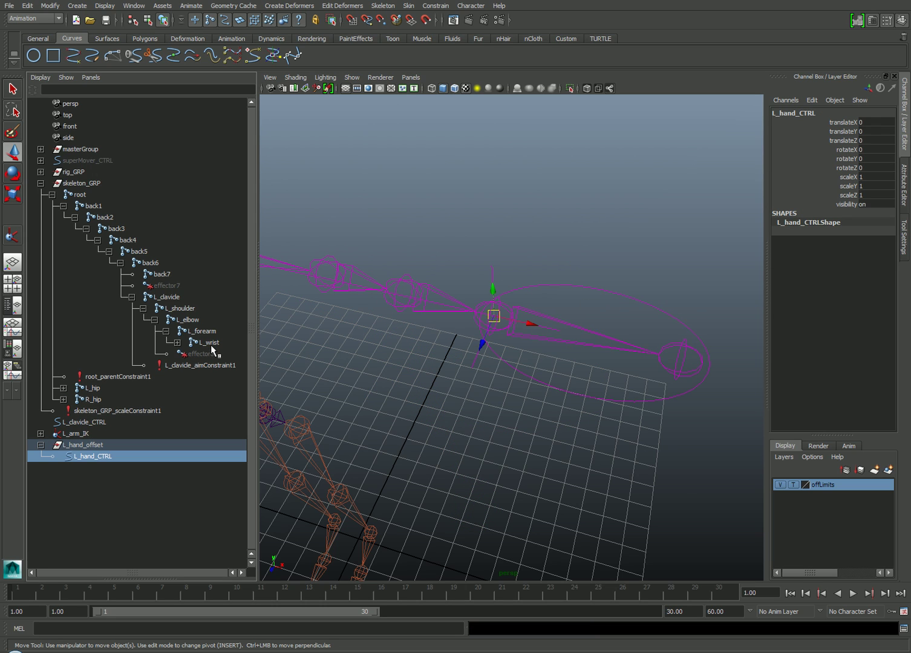
ctrl+click(209, 346)
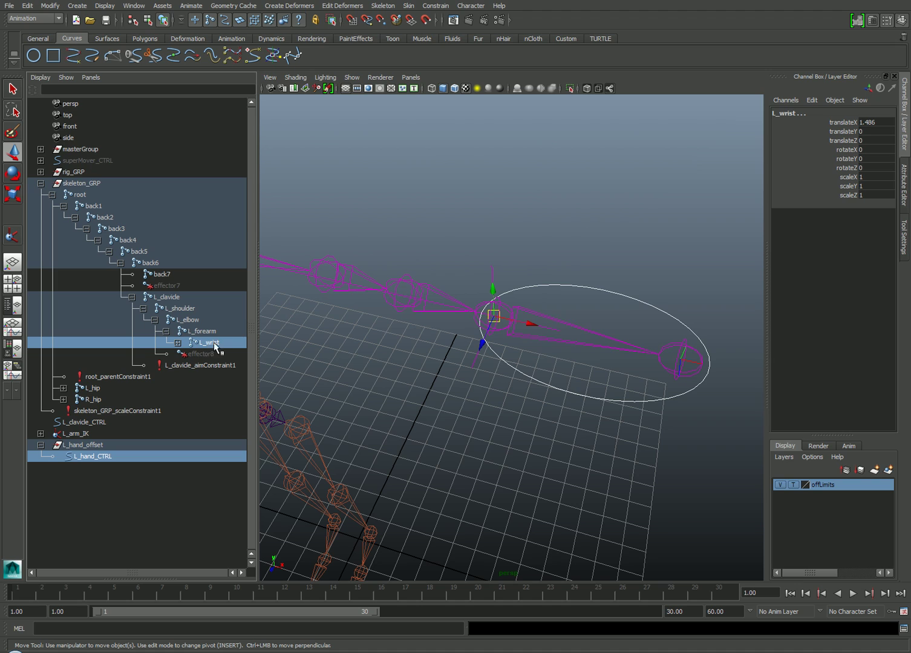
click(436, 6)
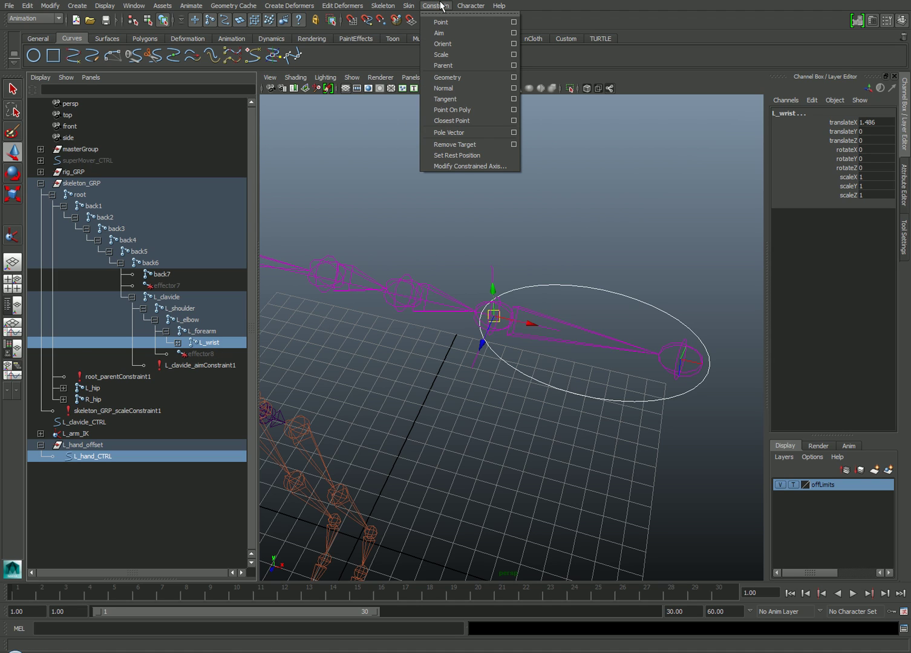
click(443, 43)
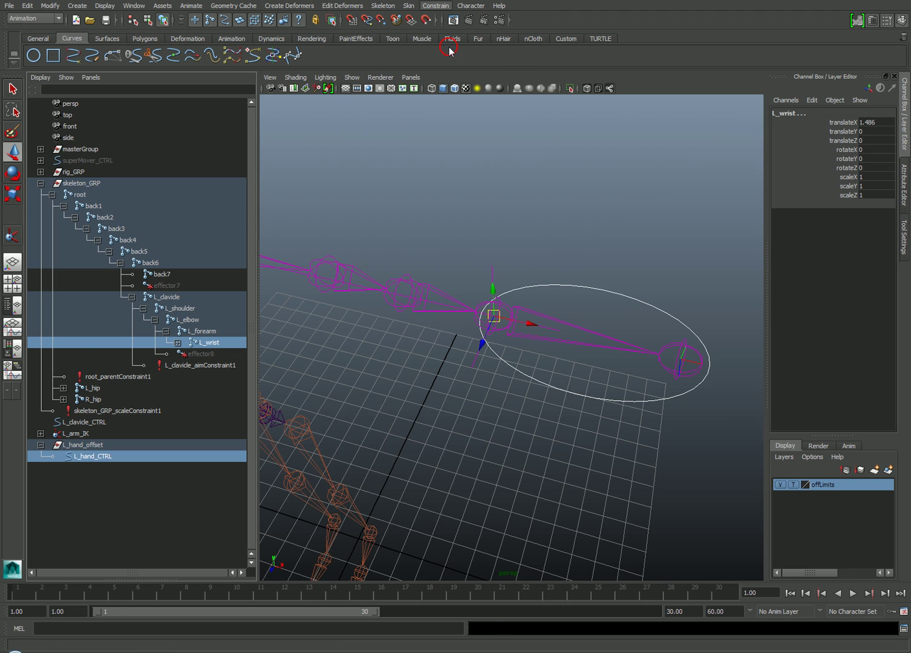
- Test-move and rotate the hand control to check the wrist follows, undoing the move
click(573, 224)
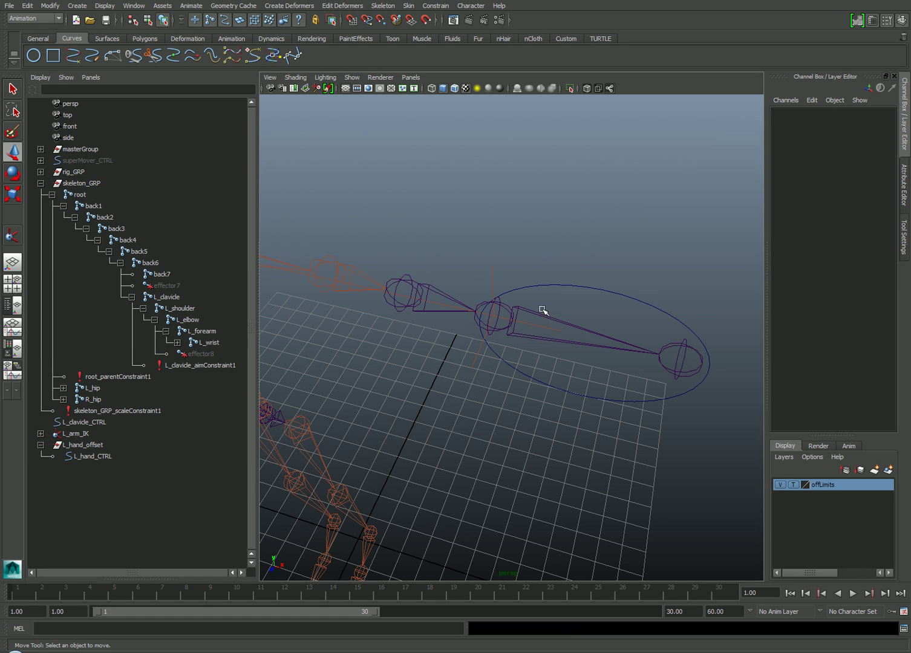
click(588, 295)
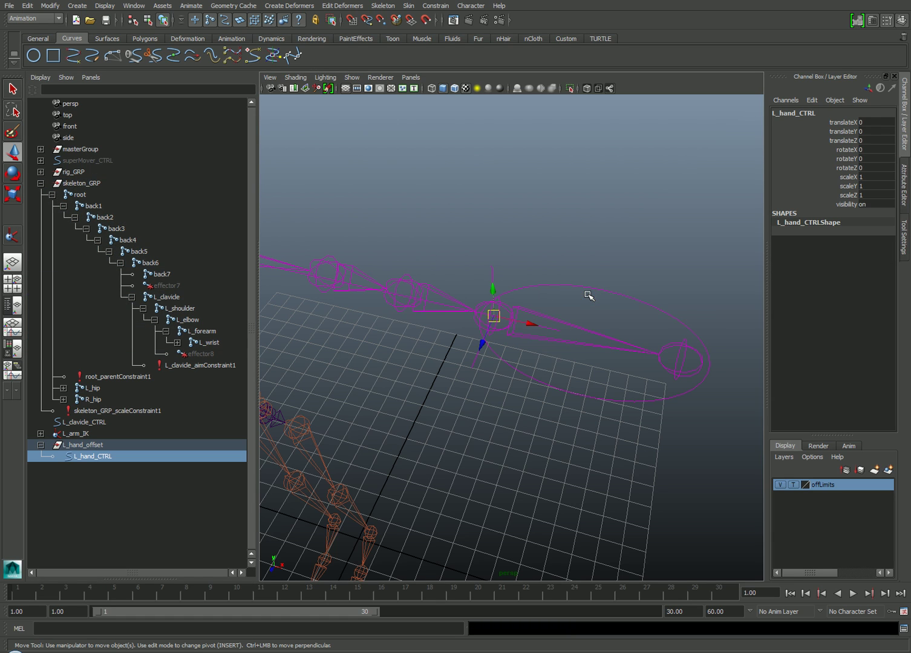
click(599, 334)
click(603, 303)
middle_drag(604, 283, 546, 287)
key(ctrl+z)
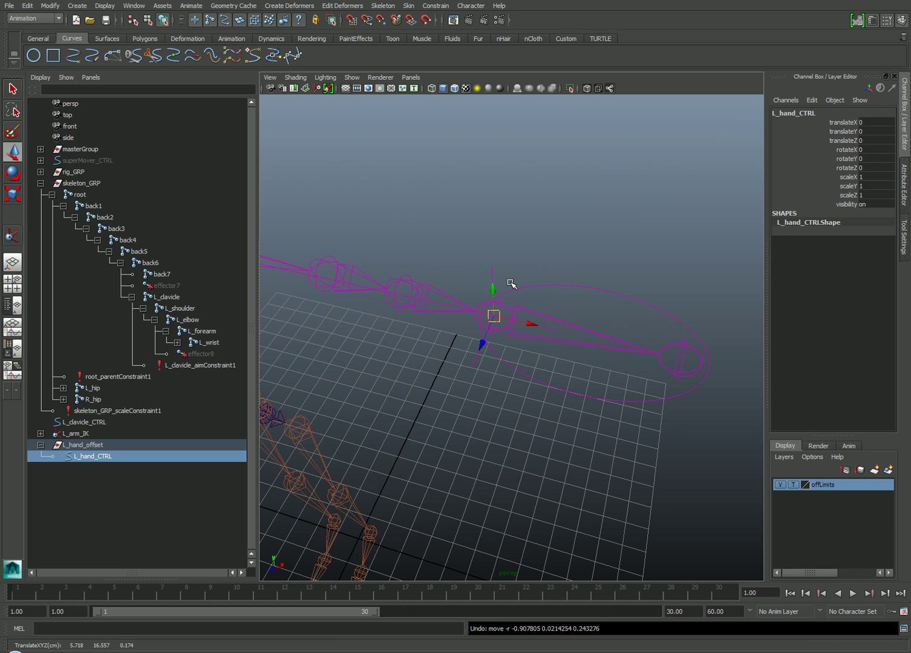
key(e)
drag(511, 285, 524, 306)
alt+right_drag(525, 307, 506, 242)
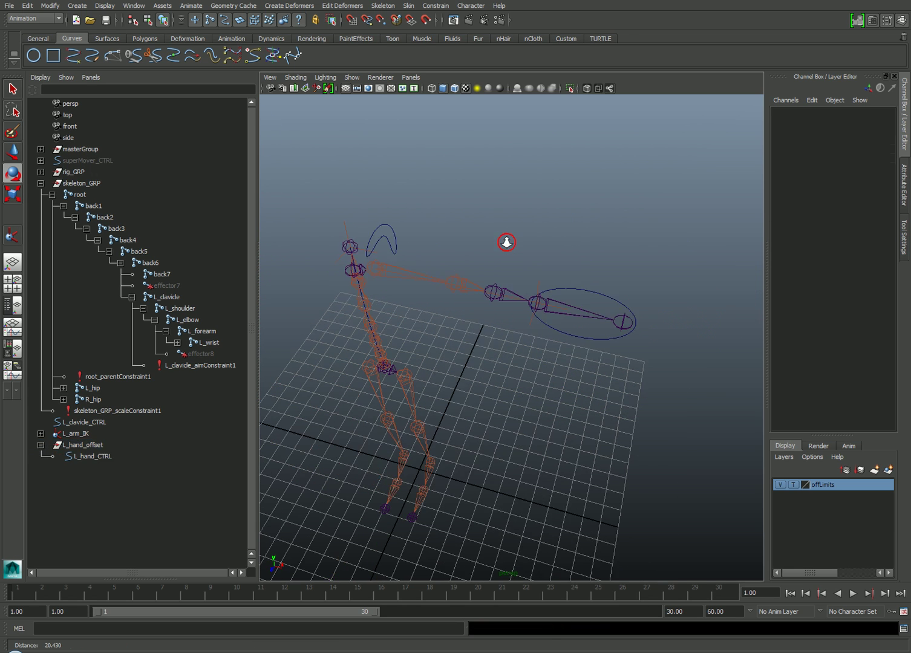
- Create a new circle curve at the origin and extend the arm via the hand control
click(596, 313)
key(w)
mouse_move(596, 301)
mouse_down()
mouse_move(525, 330)
mouse_move(457, 287)
mouse_up()
click(475, 238)
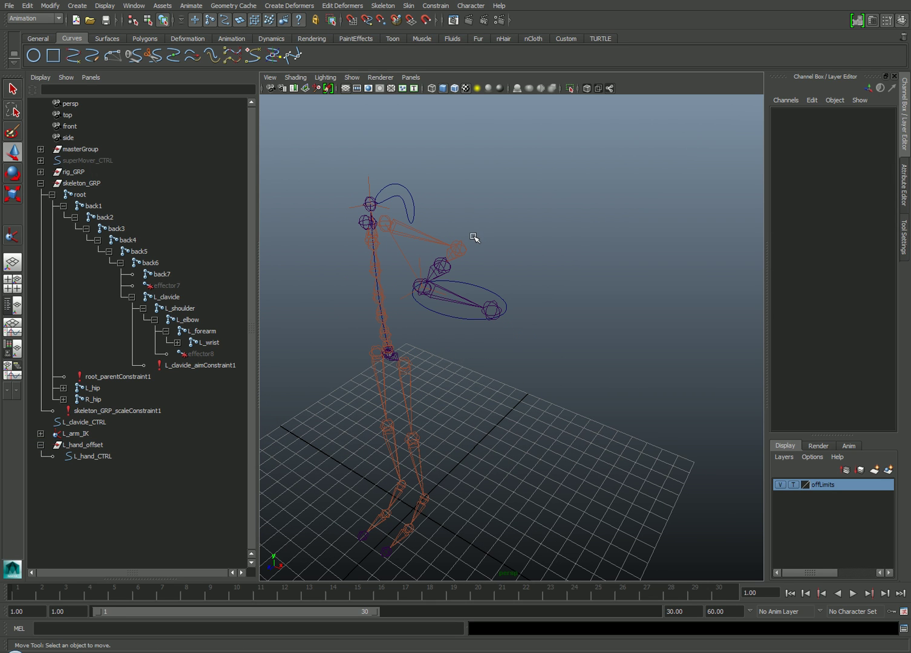
click(35, 55)
alt+drag(452, 423, 446, 414)
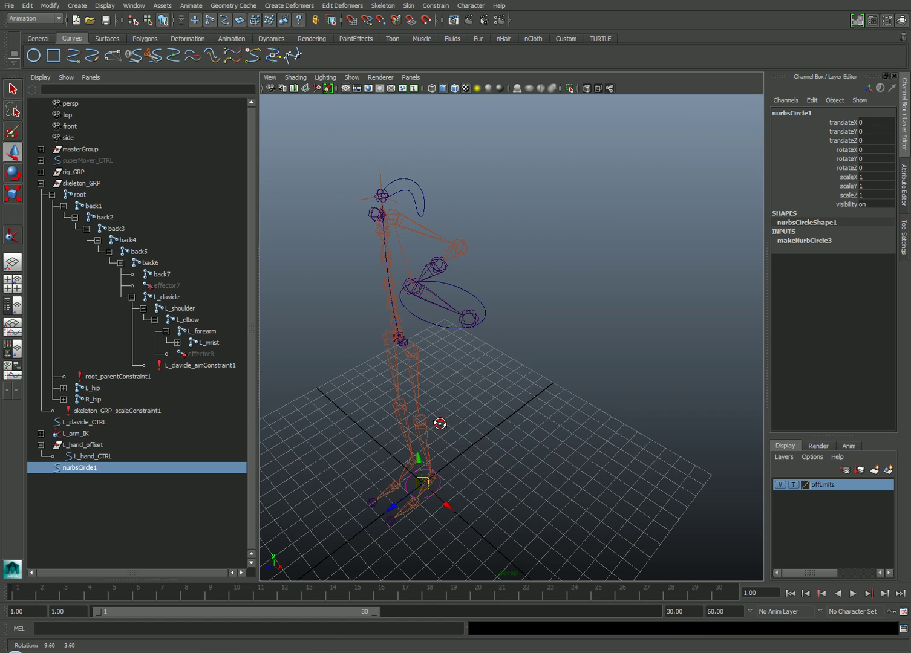
click(457, 287)
middle_drag(513, 324, 636, 326)
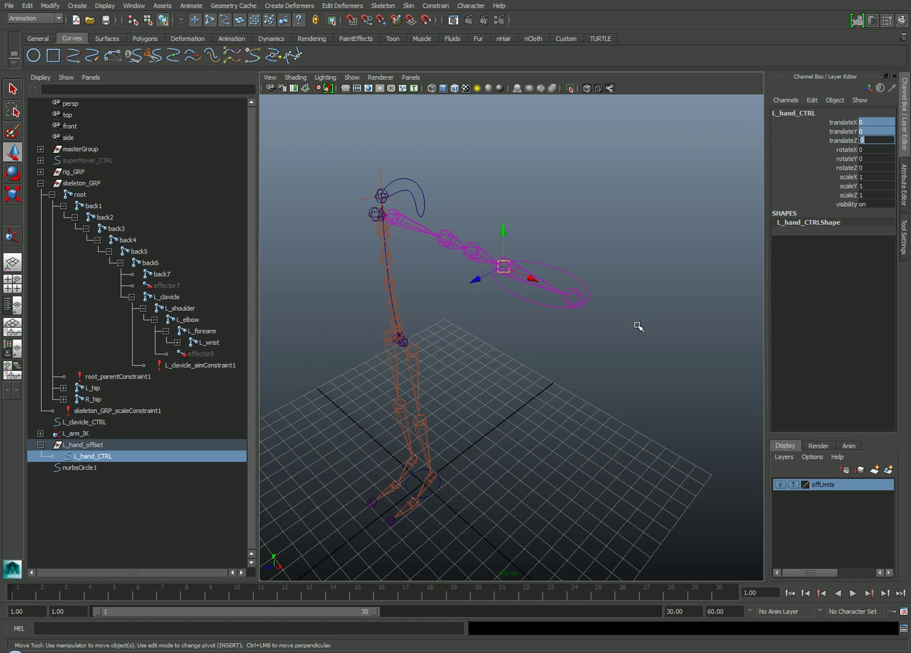
click(456, 472)
- Move the new circle up behind the elbow and shrink it to a small control
click(437, 486)
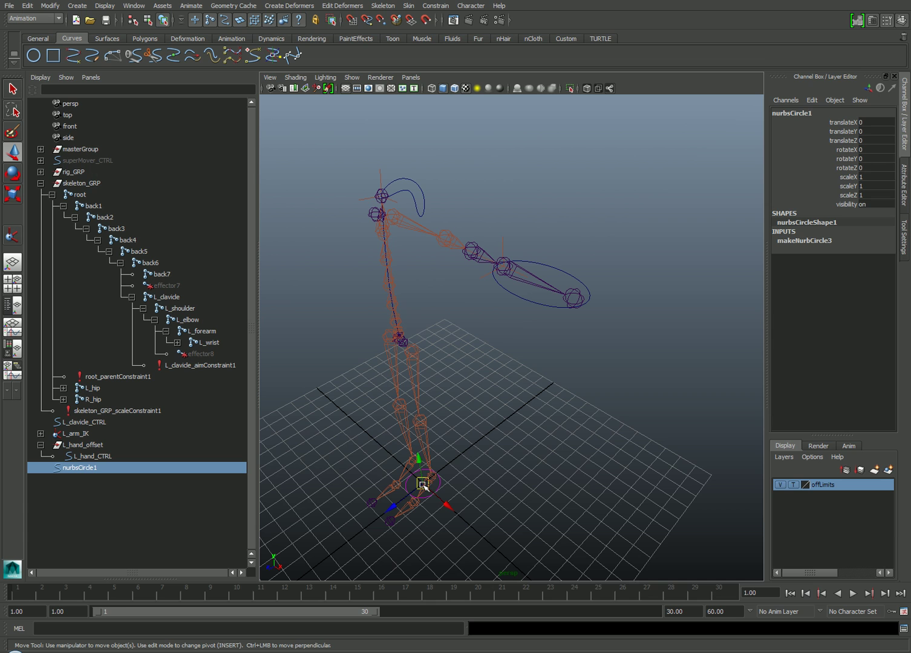
mouse_move(423, 484)
mouse_down()
mouse_move(448, 243)
mouse_move(453, 333)
mouse_up()
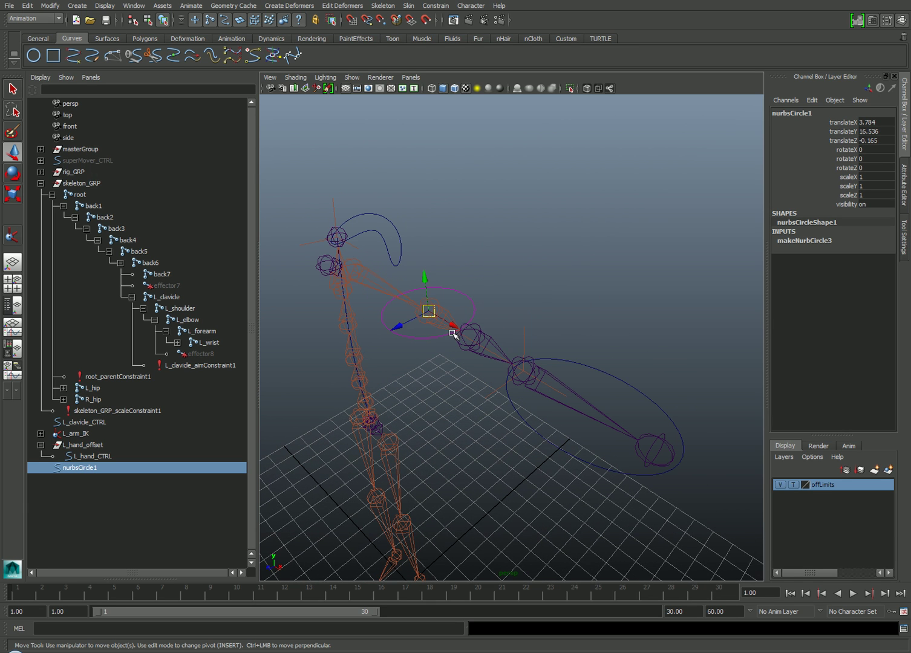
mouse_move(399, 327)
mouse_down()
mouse_move(514, 291)
mouse_move(548, 313)
mouse_move(525, 264)
mouse_move(494, 267)
mouse_up()
key(r)
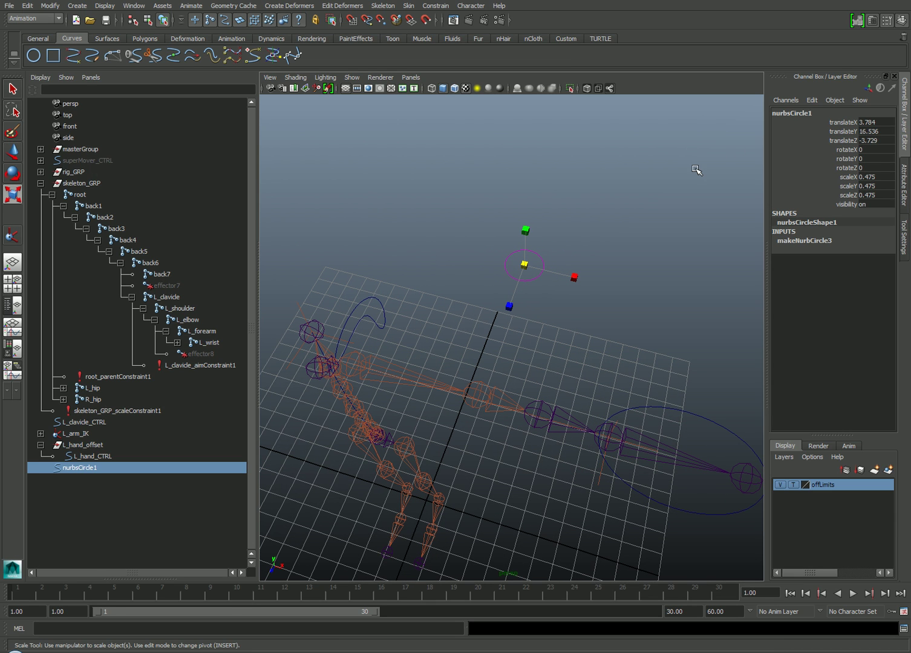
- Freeze the circle's transforms, delete its history and rename it L_elbow_CTRL
click(49, 6)
click(44, 41)
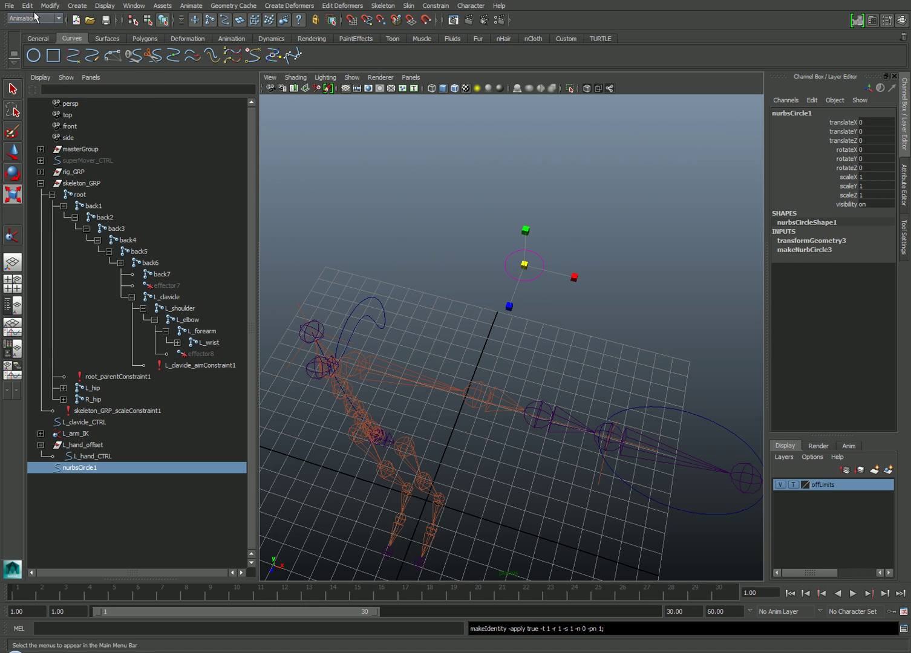
click(27, 6)
mouse_move(54, 122)
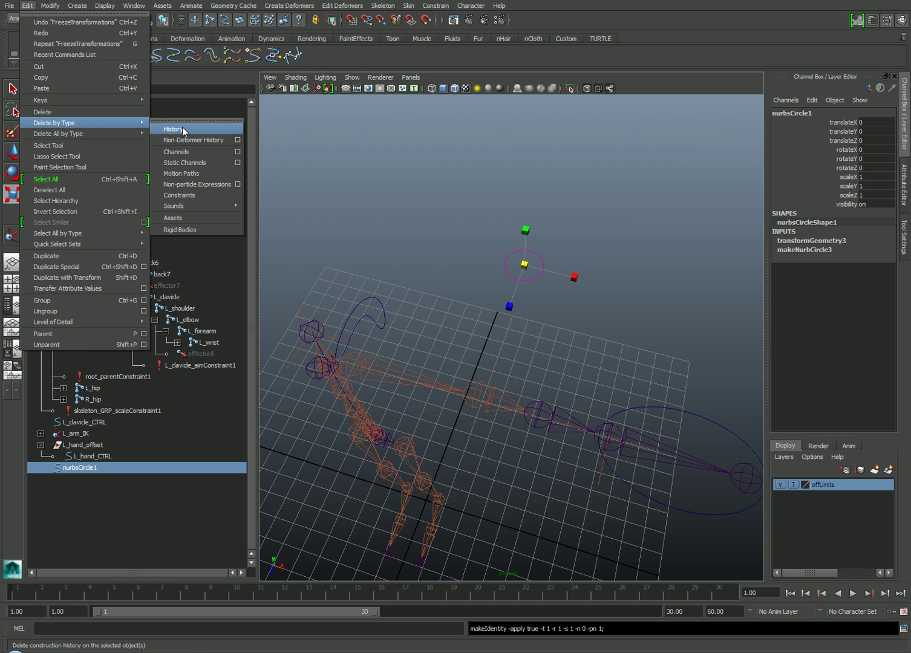
click(182, 131)
click(812, 113)
key(BackSpace)
text(L_elbow_CTRL)
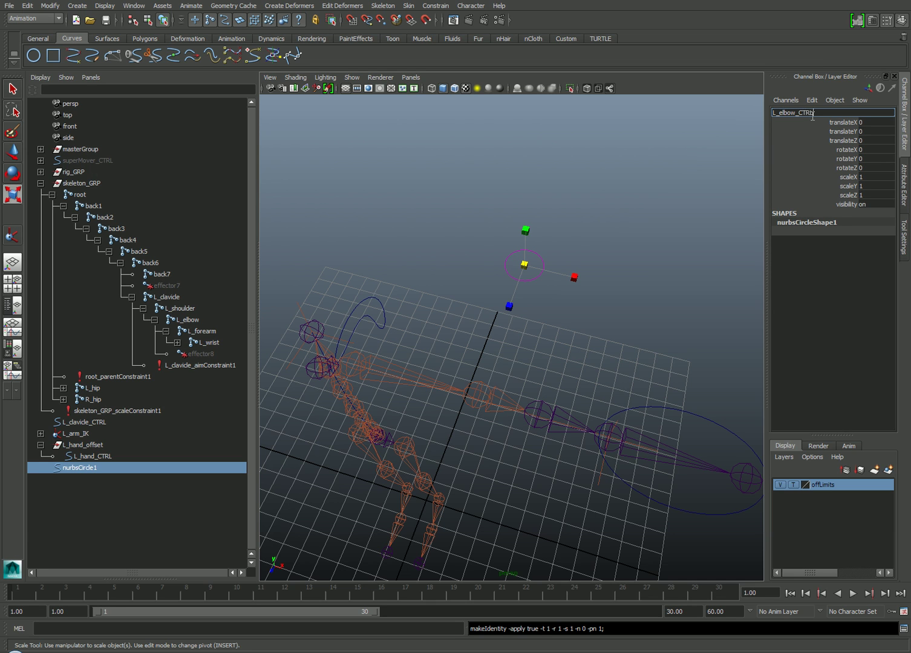
key(Return)
alt+drag(580, 258, 568, 310)
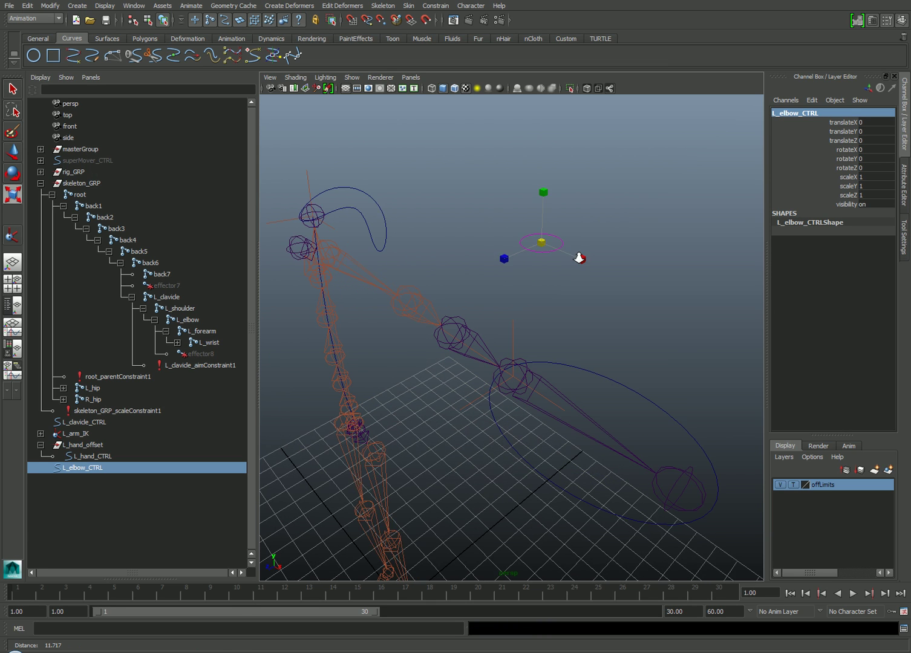
click(568, 310)
click(523, 327)
click(534, 219)
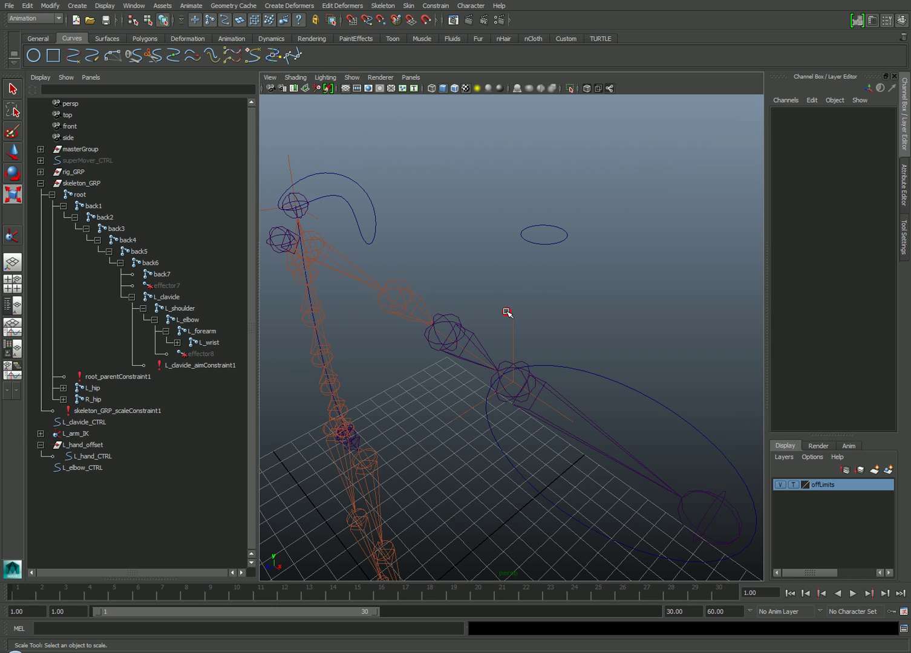
click(520, 333)
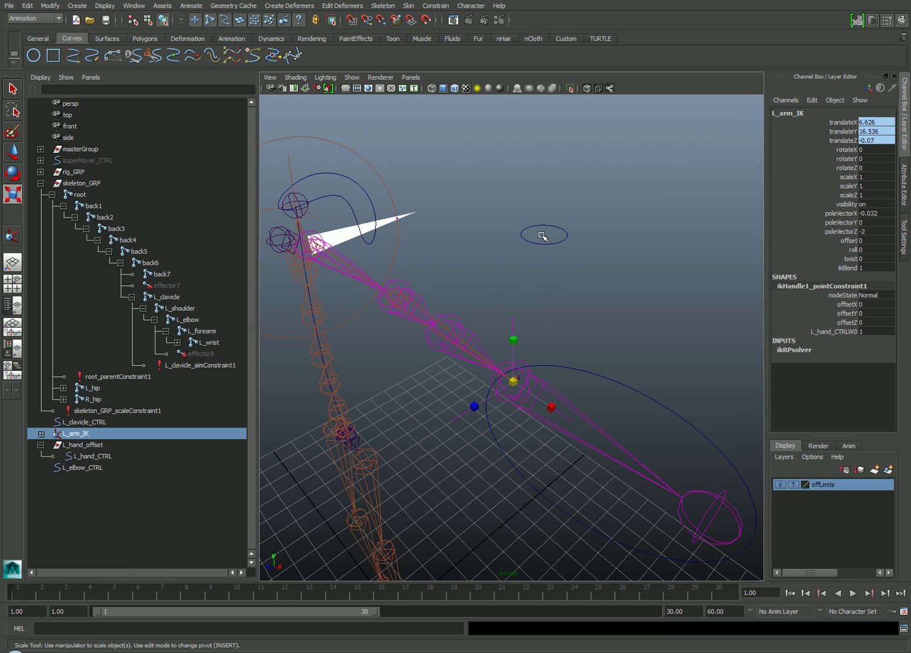
drag(545, 235, 557, 259)
click(557, 259)
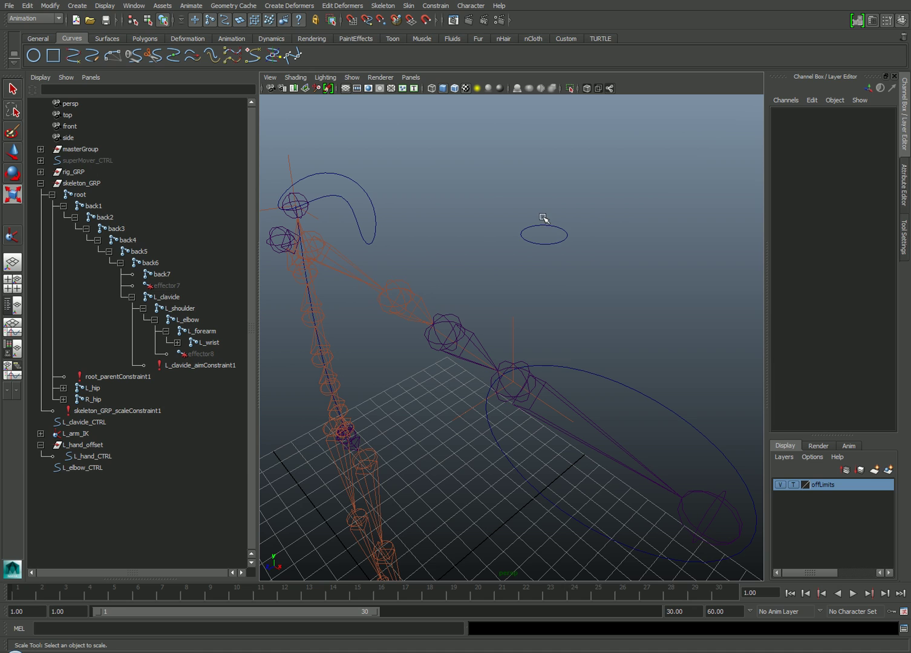
drag(543, 220, 566, 260)
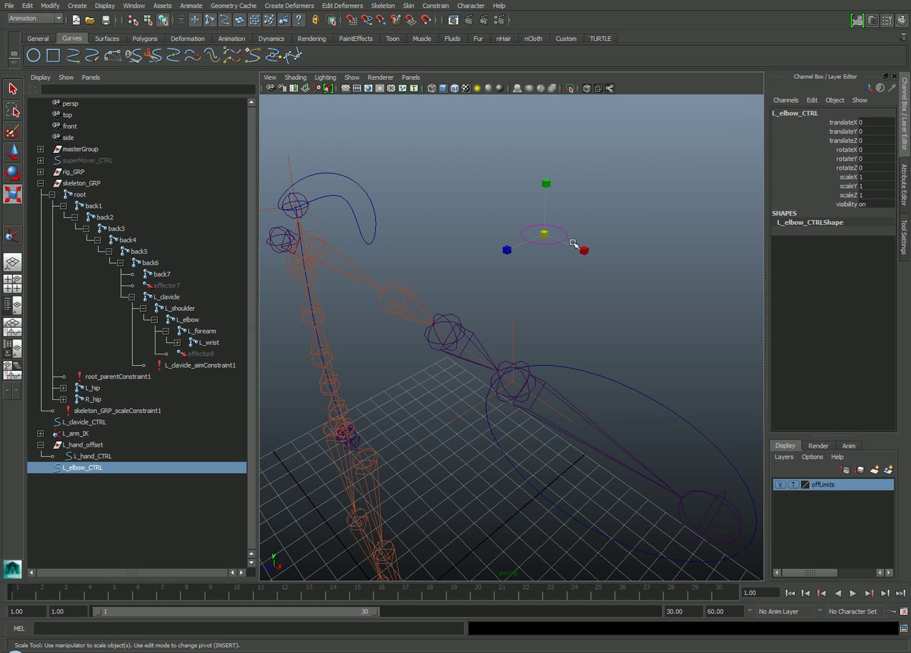
shift+click(522, 339)
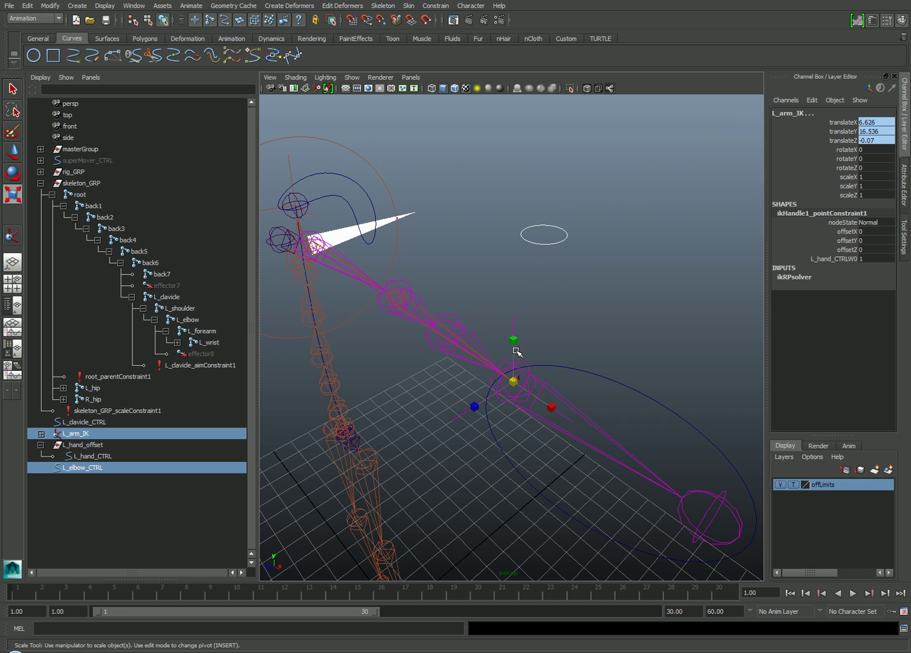
click(436, 5)
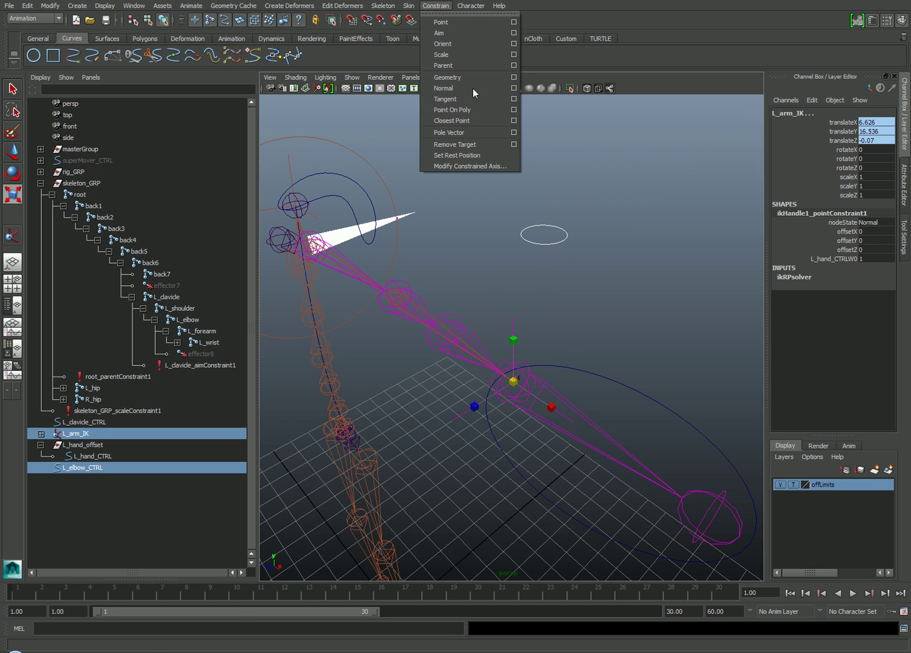
click(474, 133)
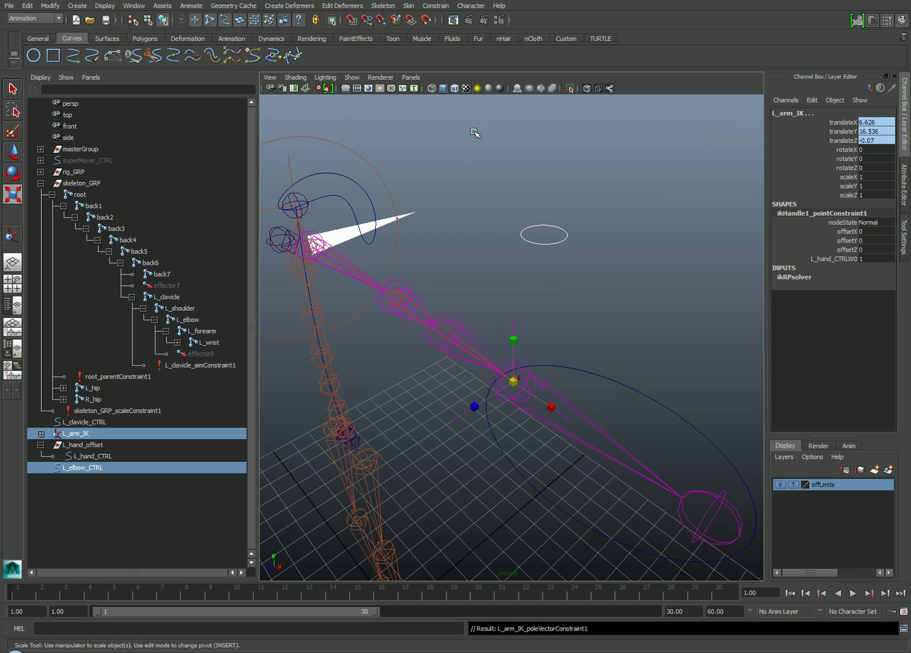
alt+drag(505, 193, 487, 205)
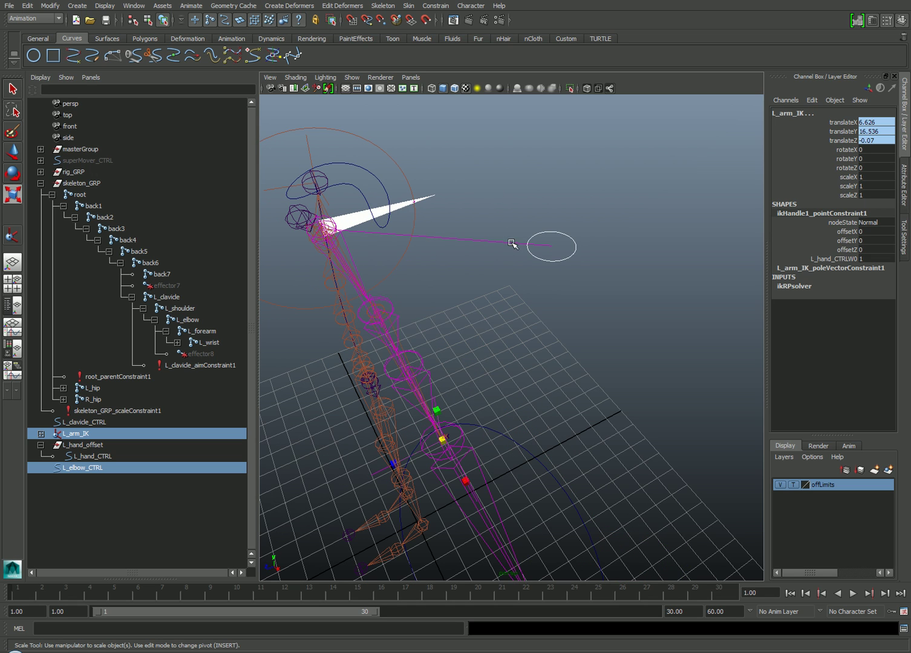
click(553, 220)
mouse_move(553, 221)
alt+mouse_down()
mouse_move(571, 212)
mouse_move(524, 228)
mouse_move(538, 288)
mouse_move(536, 242)
alt+mouse_up()
click(524, 227)
key(w)
key(ctrl+z)
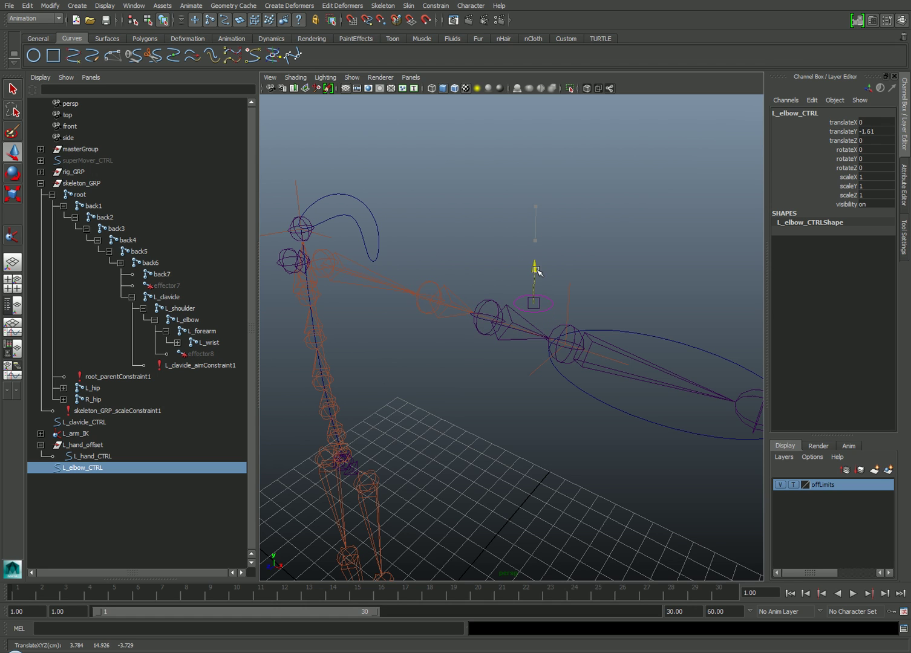
click(630, 300)
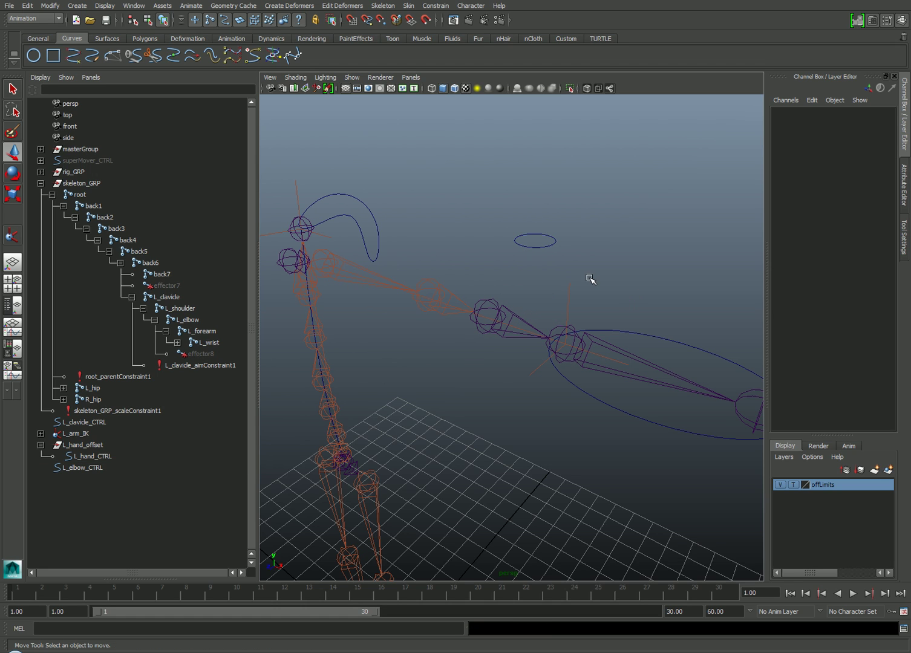
click(676, 334)
middle_drag(698, 296, 600, 306)
key(ctrl+z)
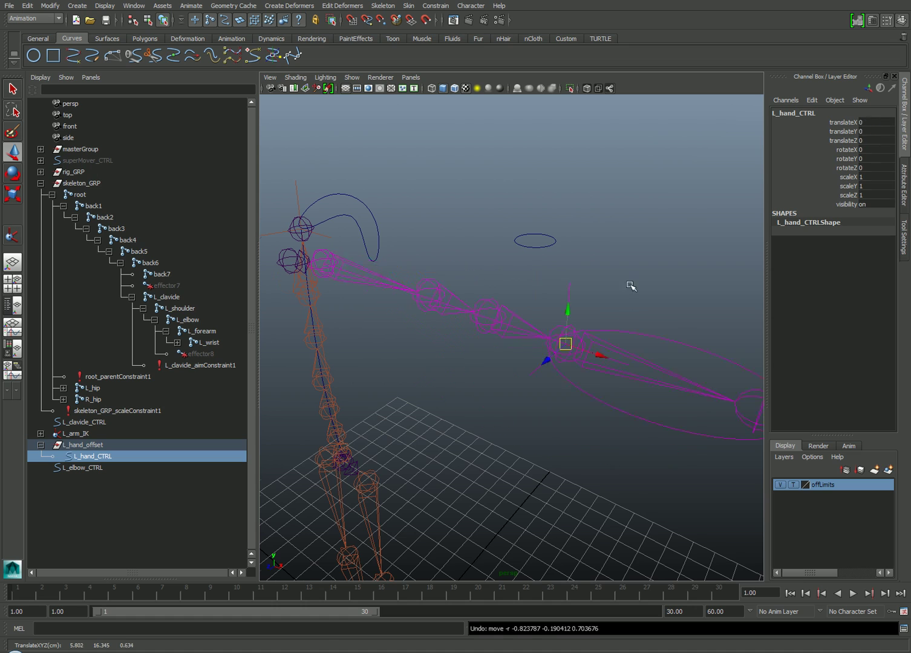
click(505, 305)
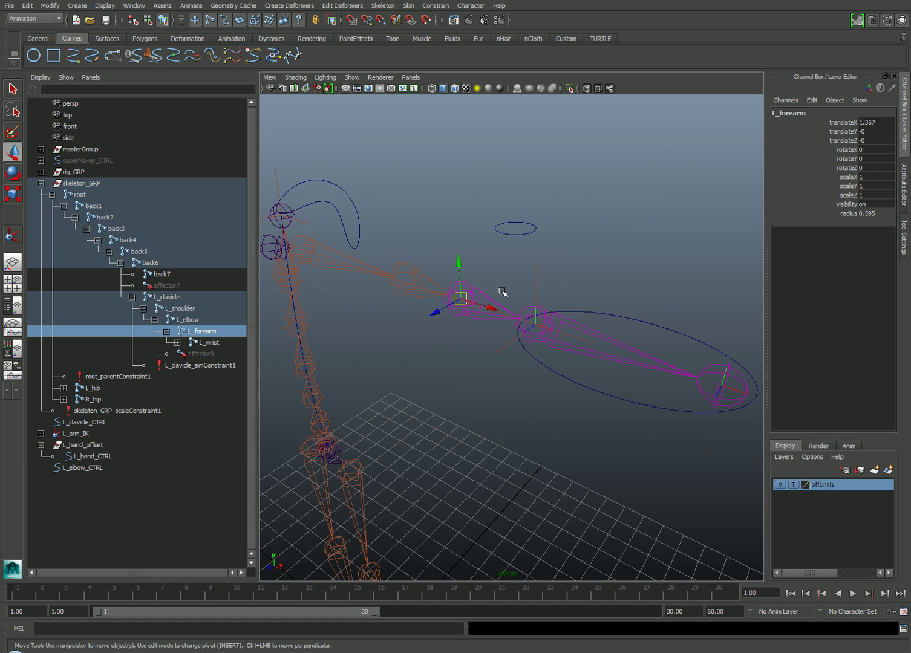
scroll(611, 284, up, 2)
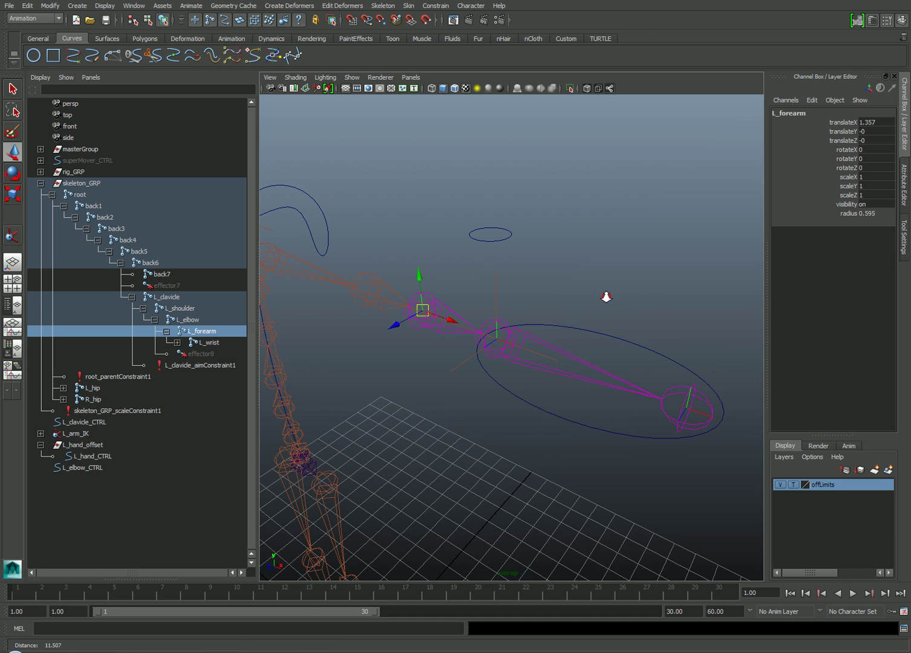
scroll(605, 297, up, 2)
key(ctrl+z)
key(e)
drag(487, 304, 496, 335)
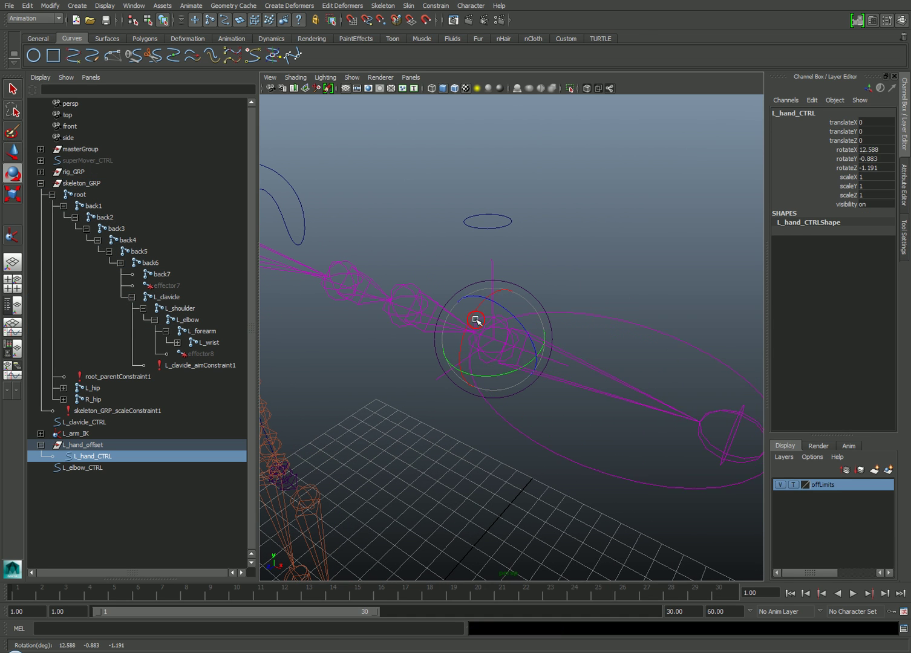
key(ctrl+z)
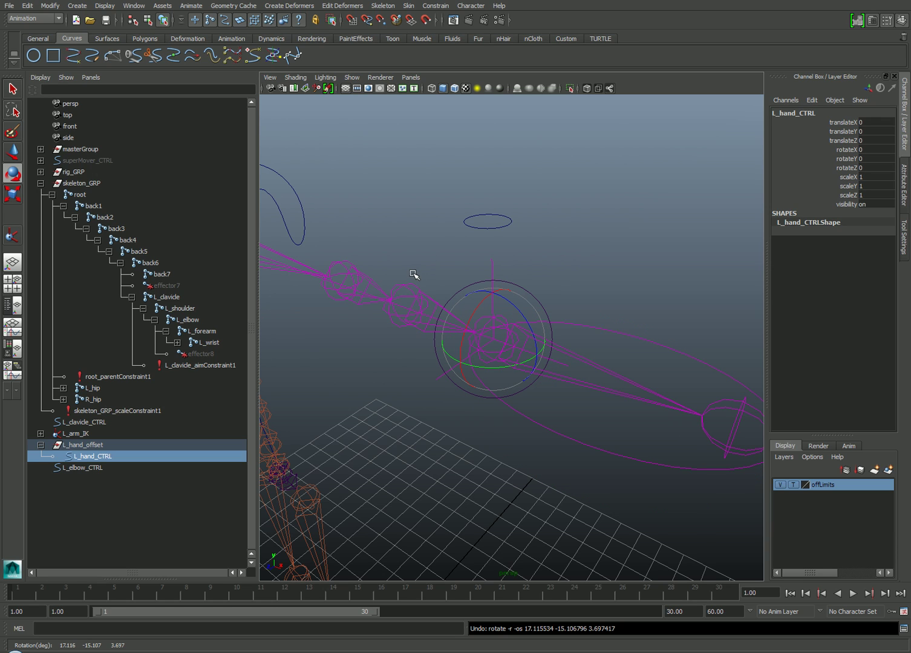
click(414, 276)
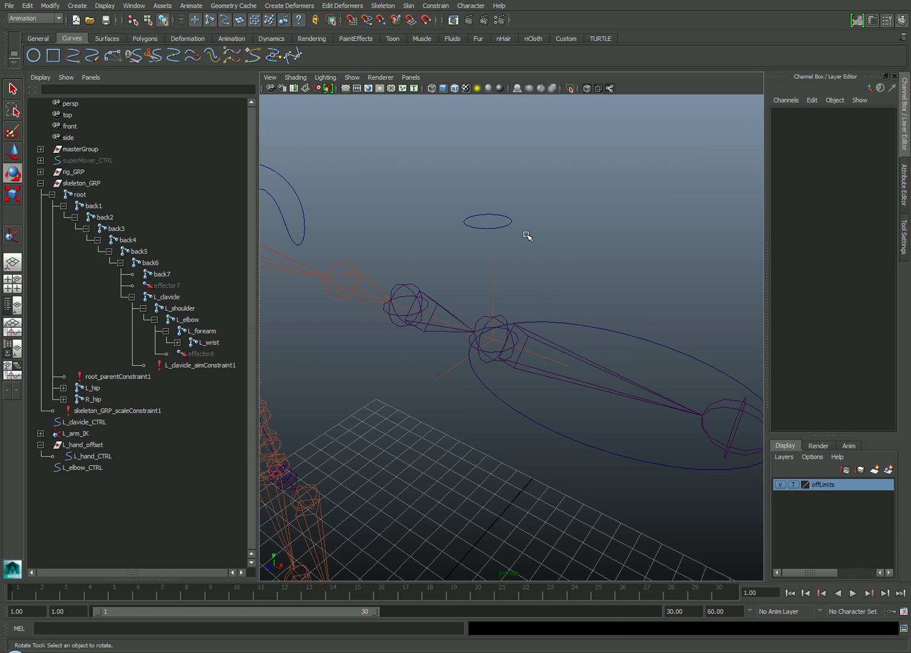
click(133, 7)
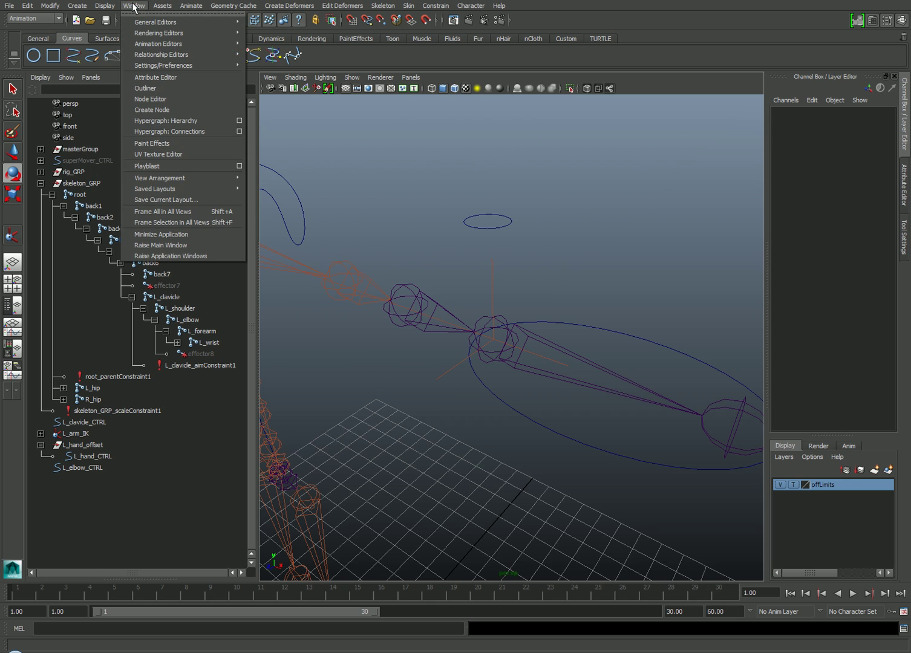
mouse_move(158, 43)
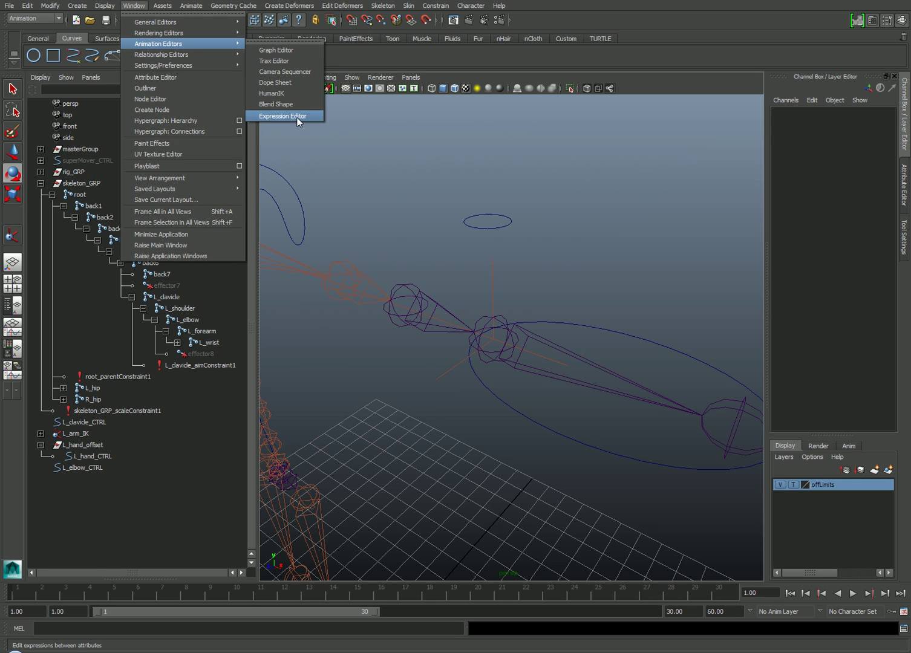
- In the Expression Editor write L_forearm.rotateX = L_hand_CTRL.rotateX / 2; and review its terms
click(298, 117)
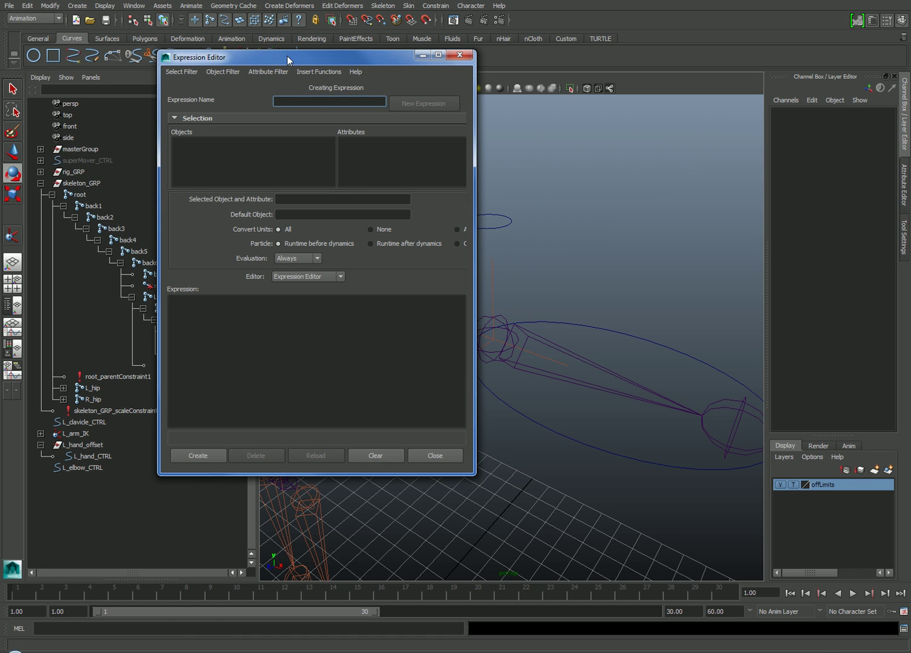
drag(287, 59, 186, 93)
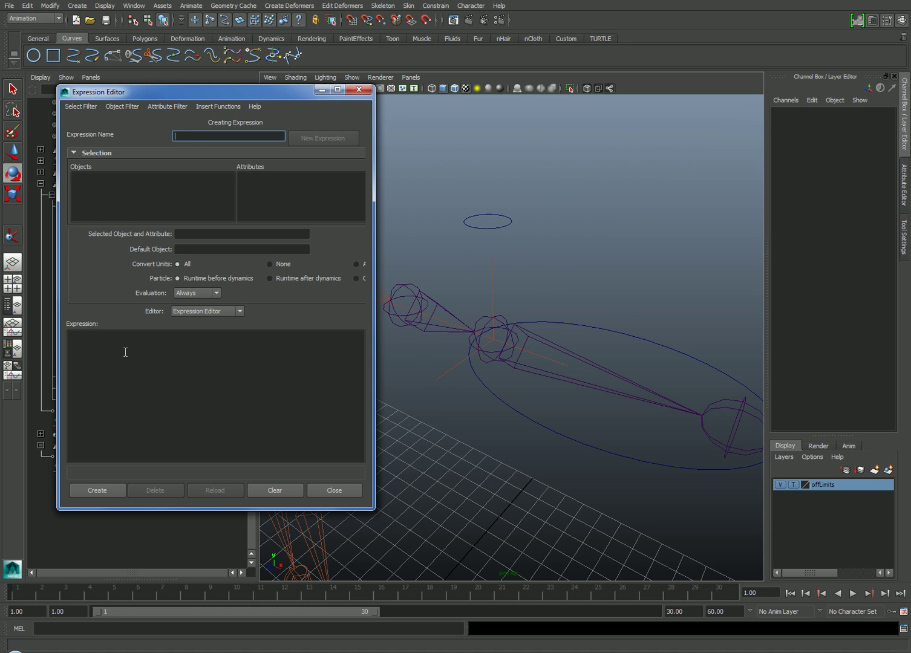
click(126, 352)
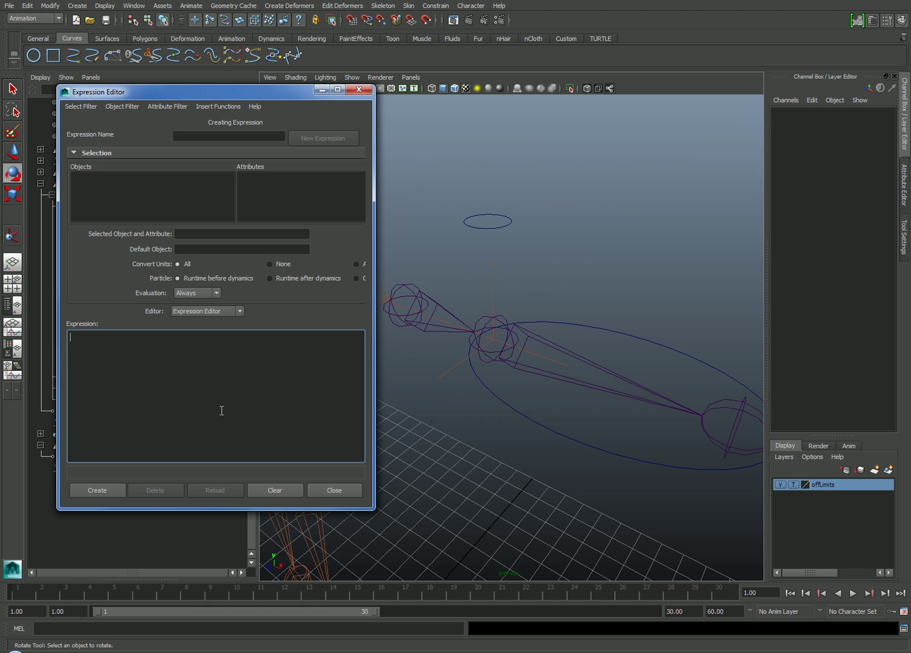
text(L_forearm)
text(.rotateX = L)
text(_hand_)
text(CTRL.rotateX )
text(/ )
text(2;)
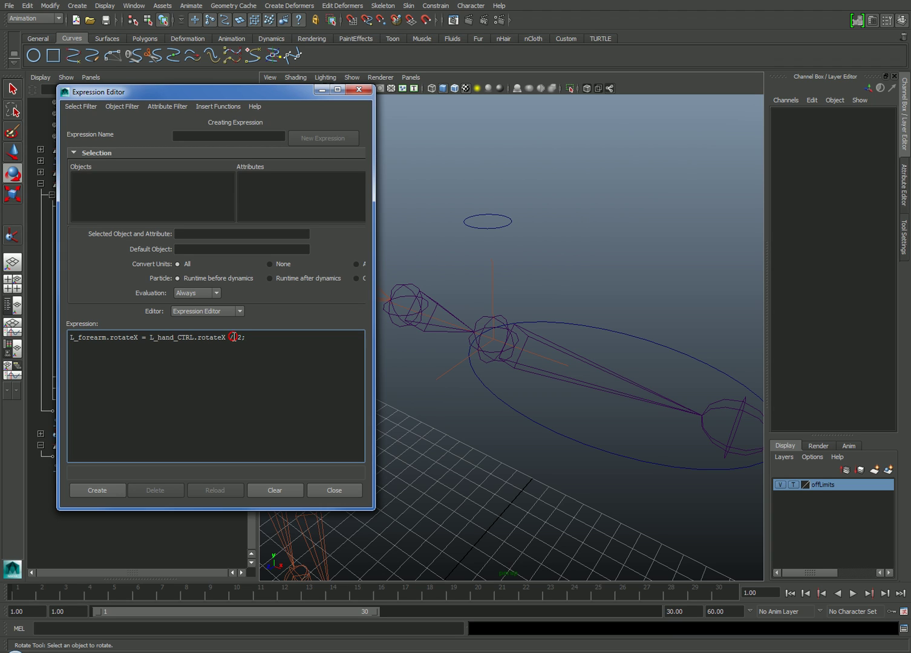
double_click(103, 339)
click(108, 339)
mouse_move(112, 339)
mouse_down()
mouse_move(140, 337)
mouse_move(70, 340)
mouse_up()
click(140, 337)
click(170, 341)
drag(152, 341, 229, 338)
click(198, 345)
click(214, 369)
- Create the expression and rename it from expression1 to L_arm_twist
click(108, 492)
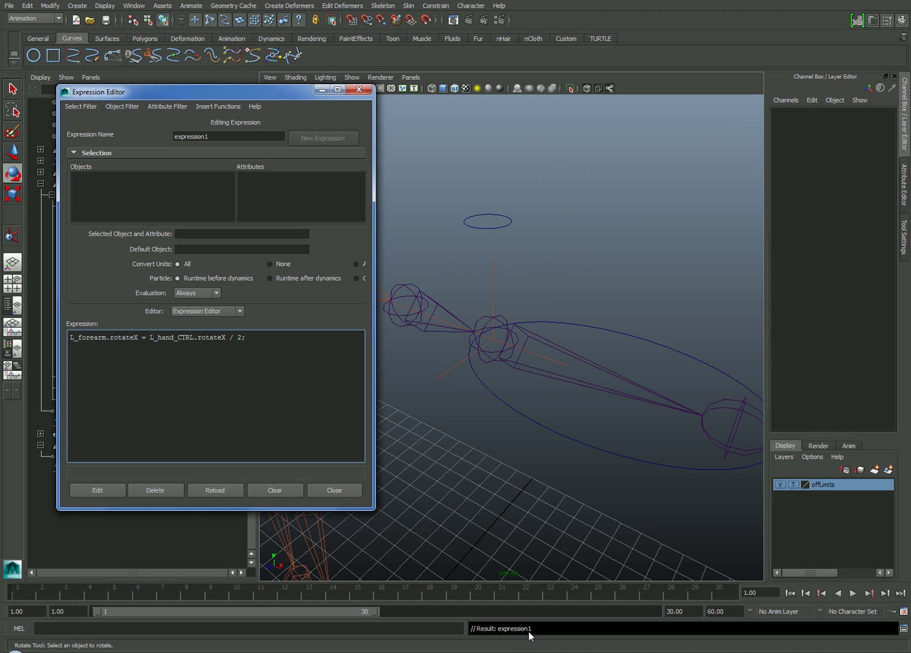
double_click(219, 136)
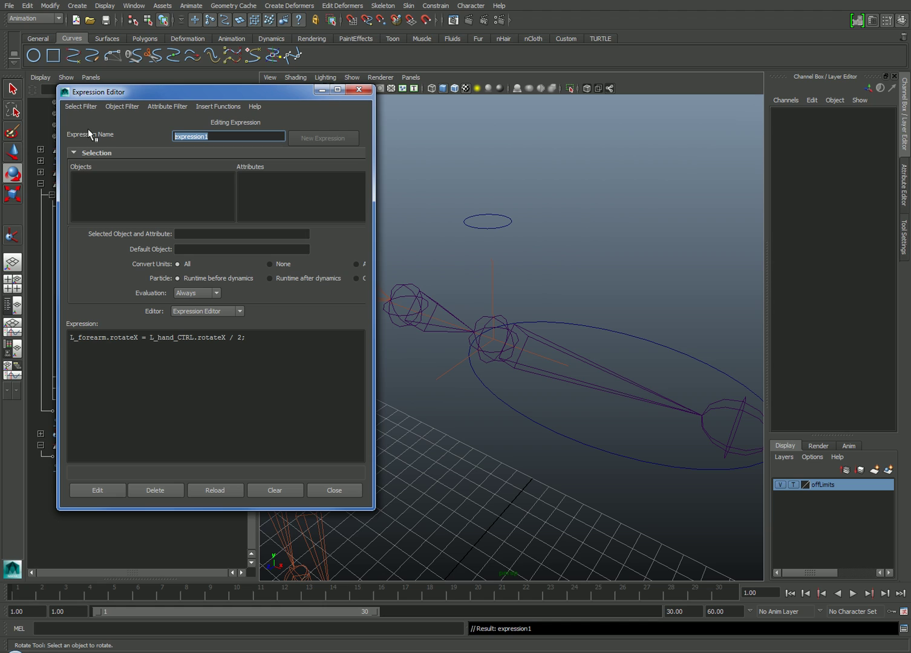
text(L_arm)
text(_twist)
key(Return)
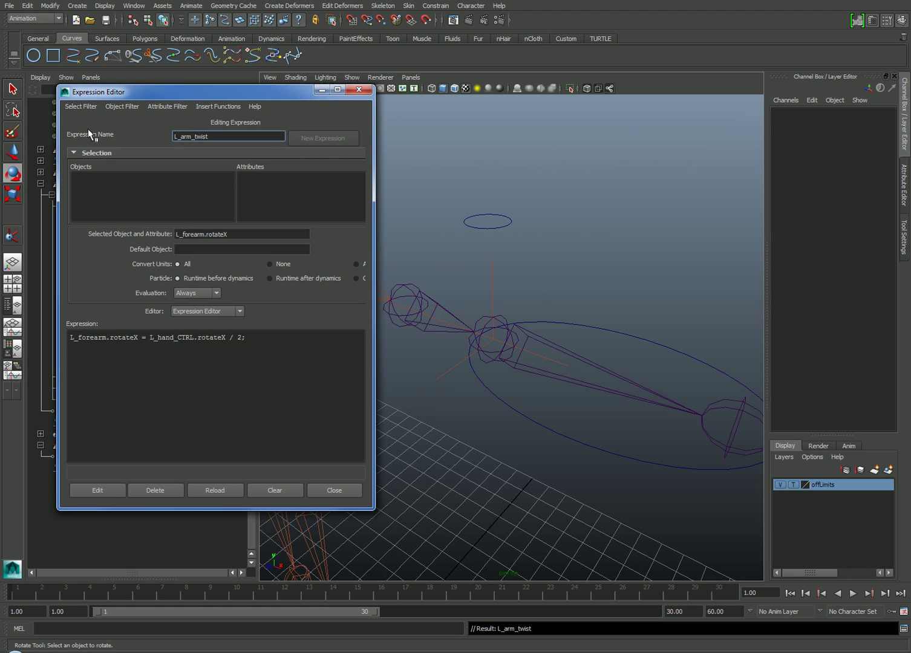
- Rotate L_hand_CTRL about 37° in X and confirm L_forearm twists by half, about 18.5°
drag(480, 310, 469, 341)
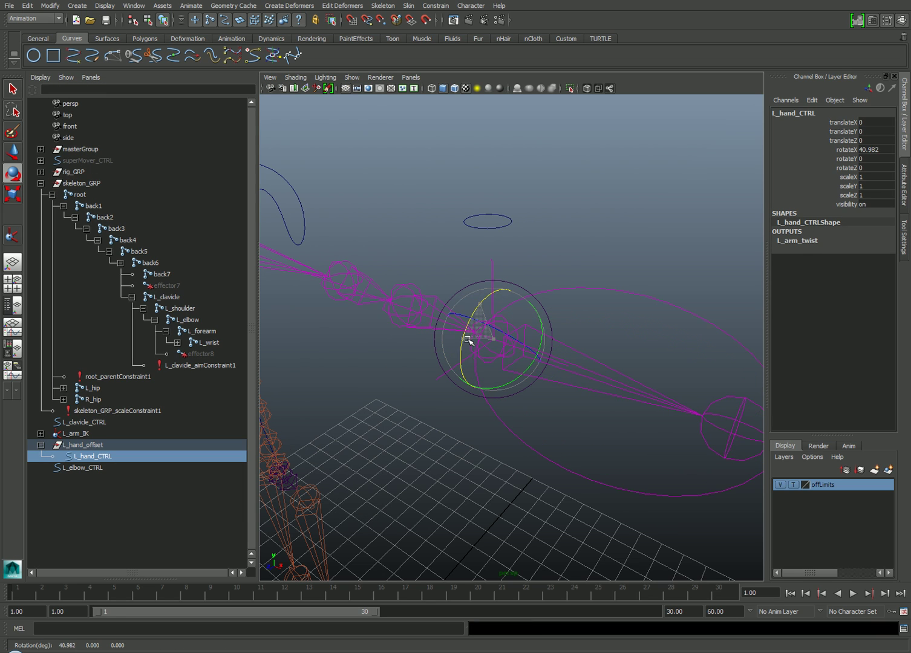
click(437, 287)
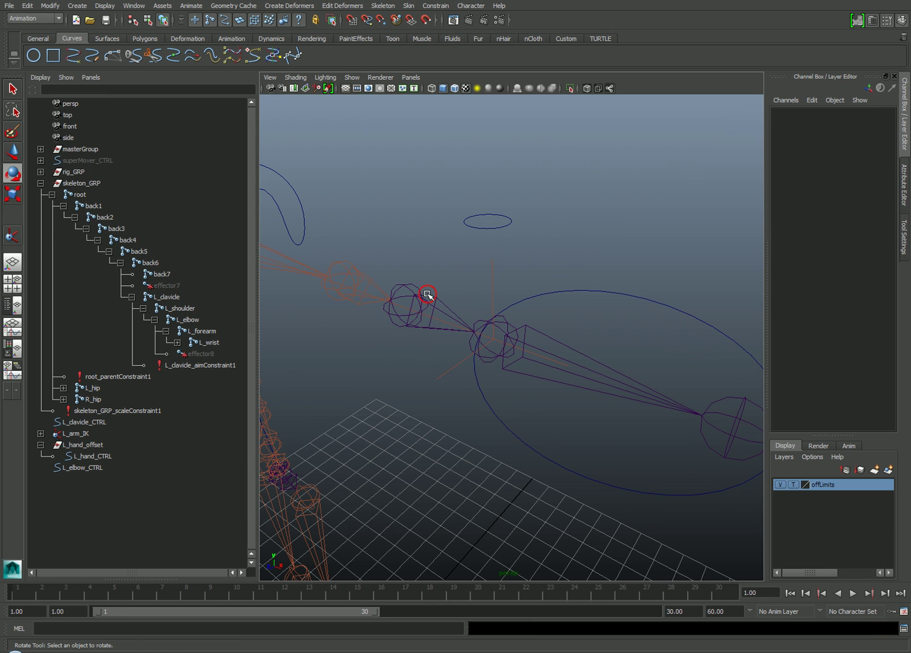
click(428, 295)
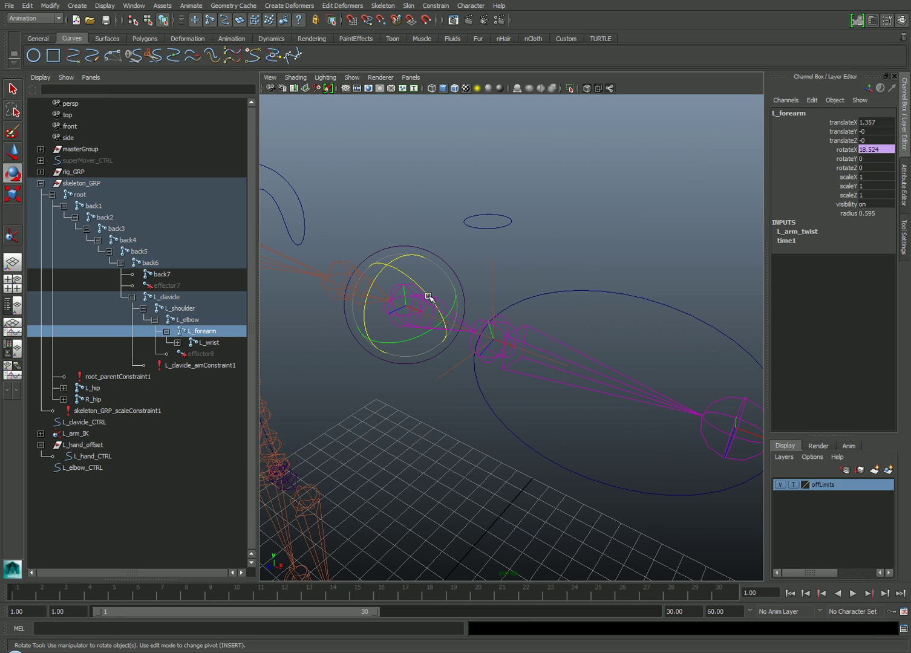
click(598, 288)
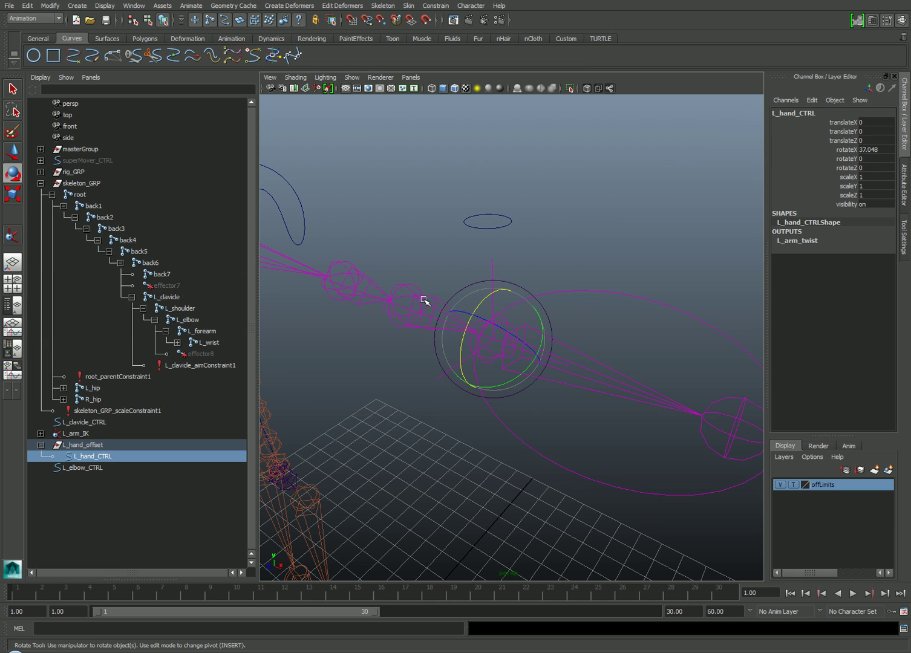
mouse_move(424, 300)
alt+right_down()
mouse_move(371, 240)
mouse_move(398, 263)
alt+right_up()
click(586, 336)
click(716, 288)
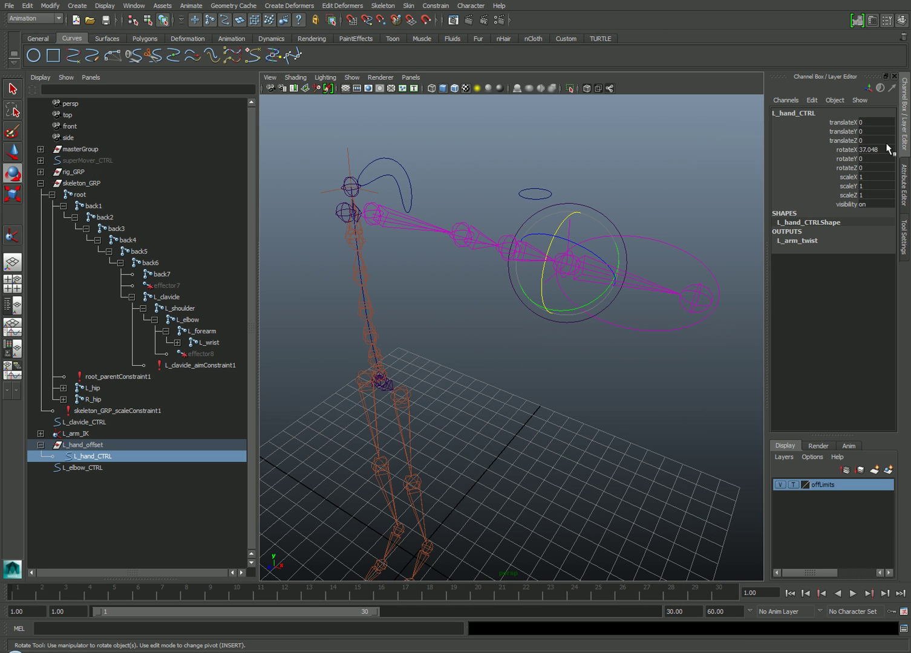
- Make superMover_CTRL visible by setting its visibility channel to 1
click(583, 341)
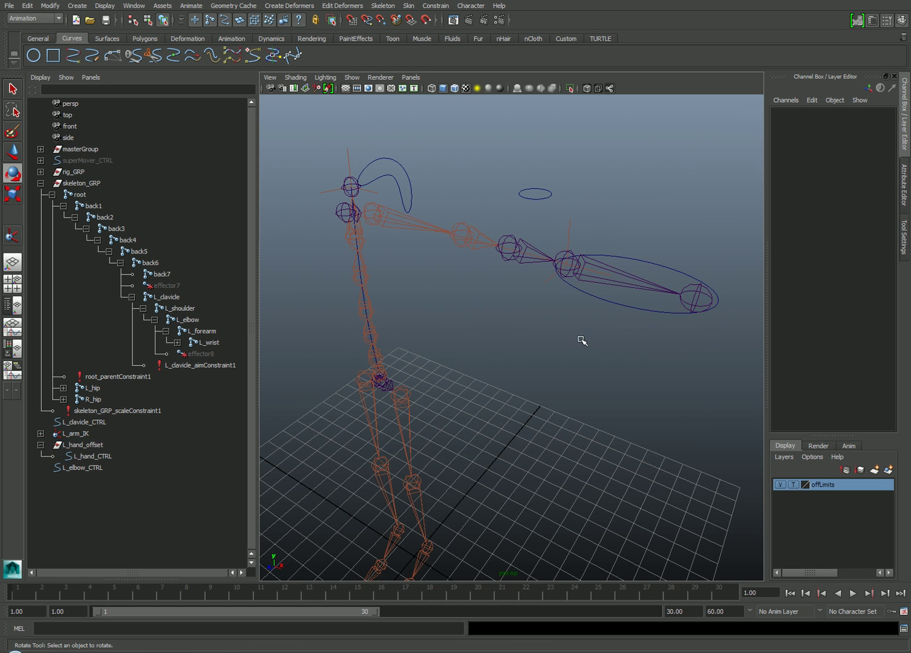
click(89, 161)
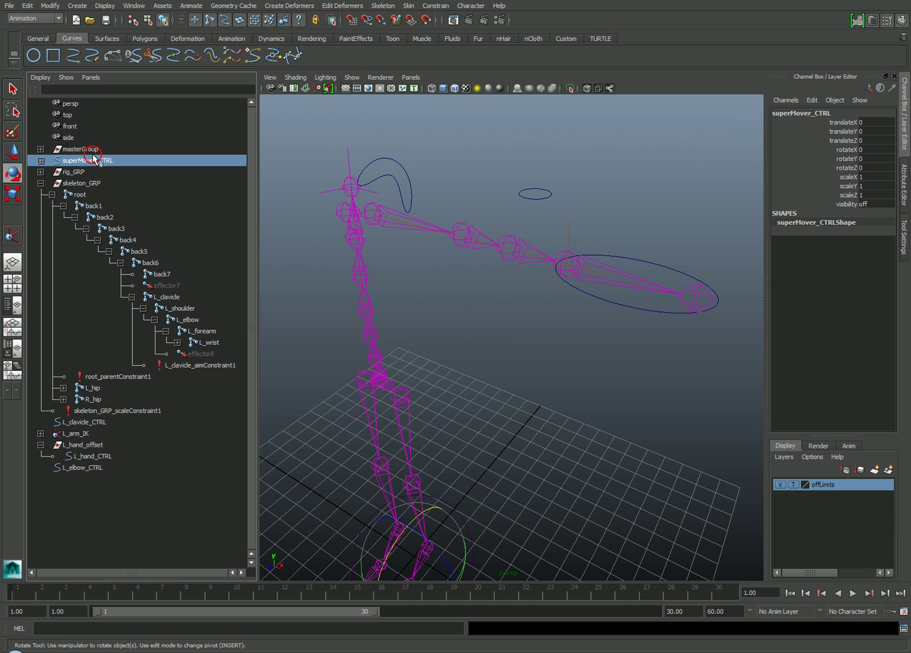
click(862, 205)
text(1)
key(Return)
click(668, 328)
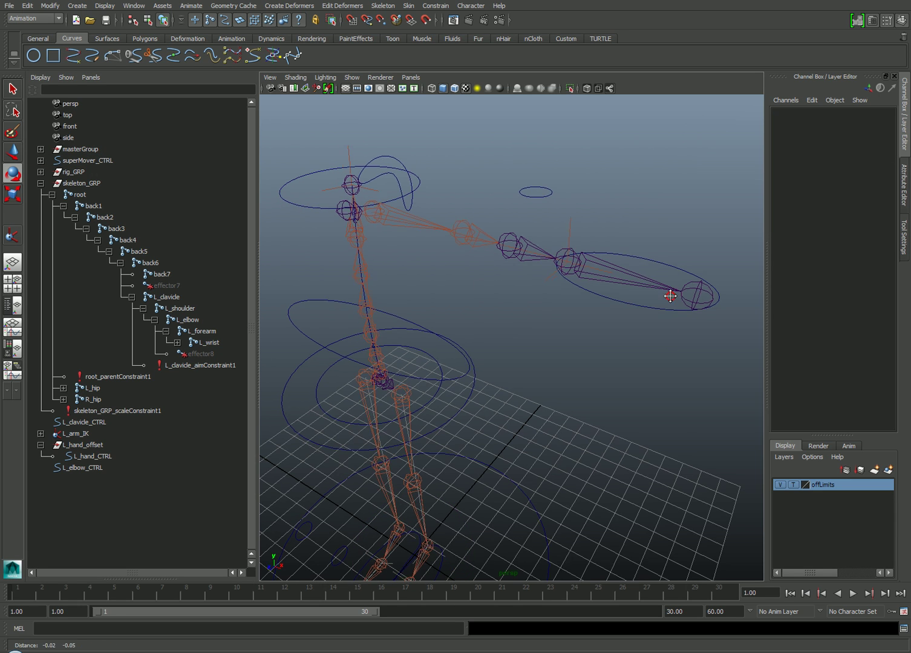
alt+drag(670, 296, 448, 193)
- Parent L_clavicle_CTRL under upperBack_CTRL and test that it follows the upper back's rotation
click(446, 189)
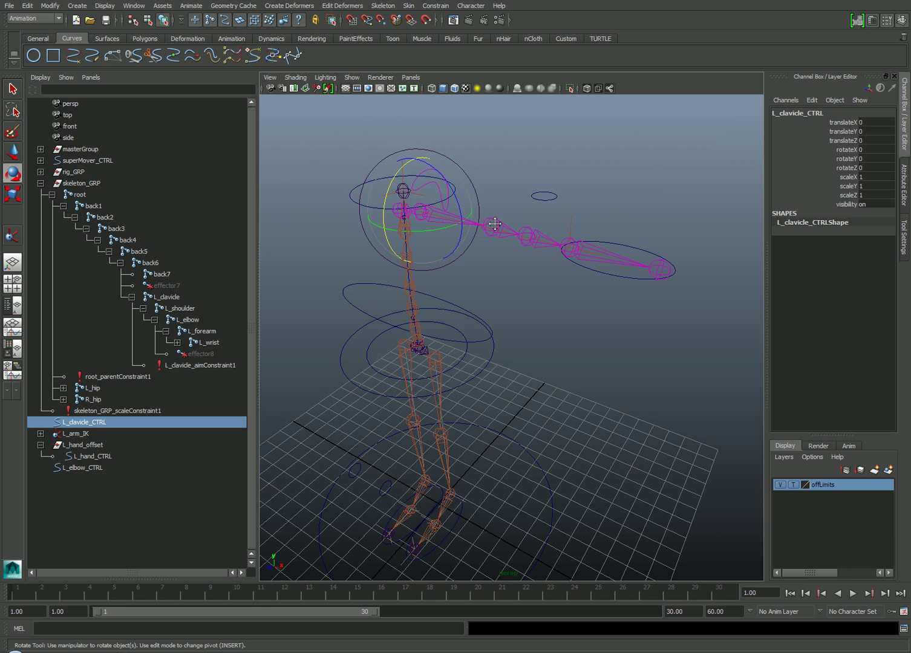
mouse_move(495, 224)
alt+mouse_down()
mouse_move(529, 256)
mouse_move(514, 281)
alt+mouse_up()
click(499, 264)
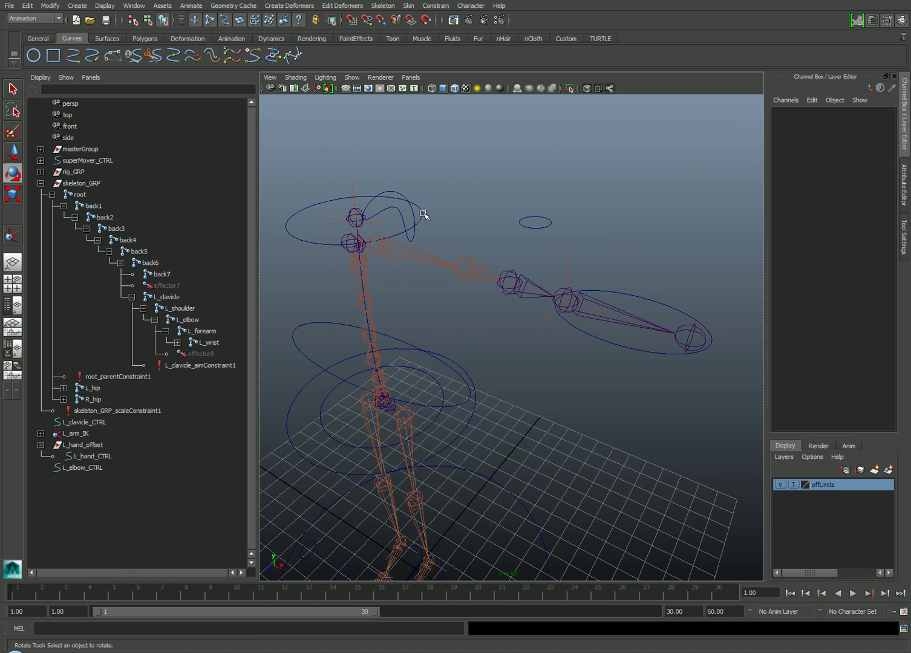
click(424, 215)
shift+click(301, 240)
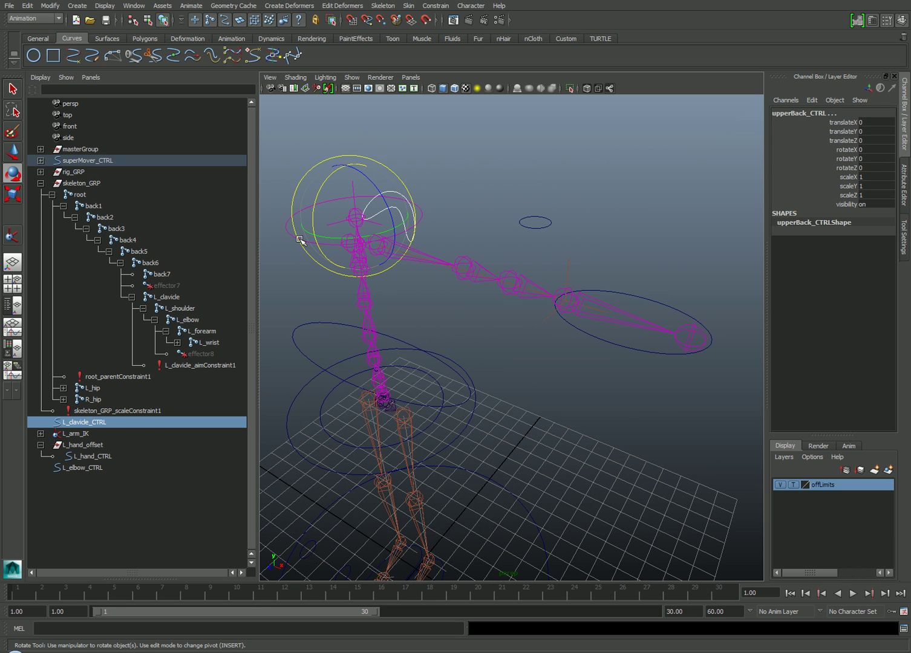
key(p)
click(434, 214)
click(406, 218)
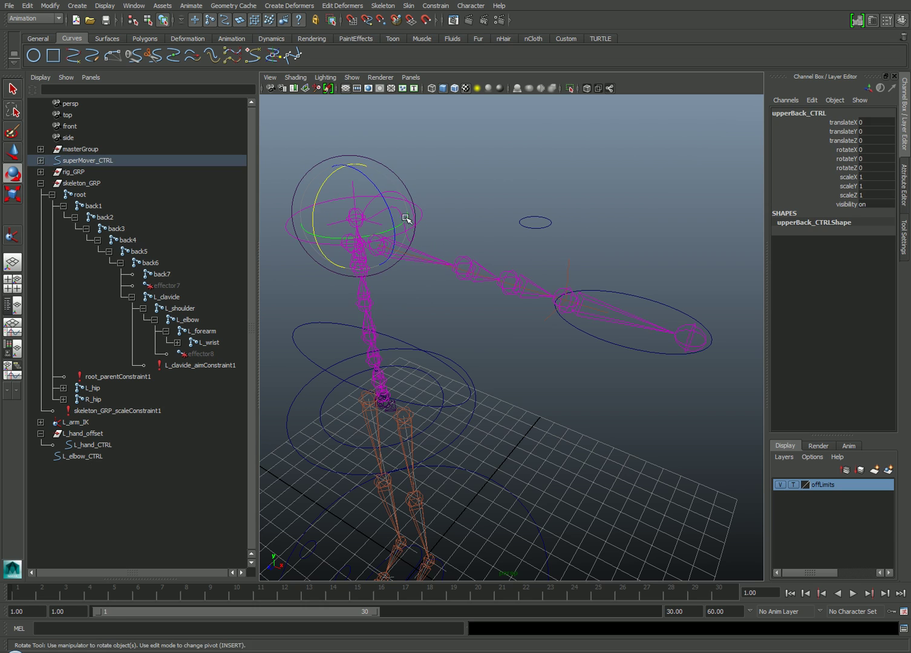
drag(406, 219, 397, 234)
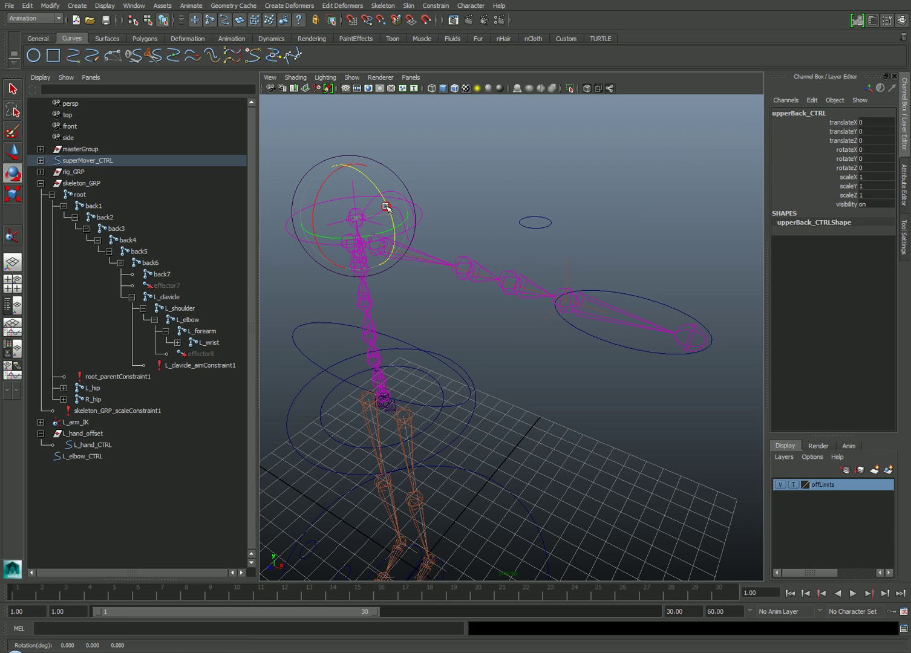
click(512, 213)
- Put L_elbow_CTRL under superMover_CTRL
click(548, 228)
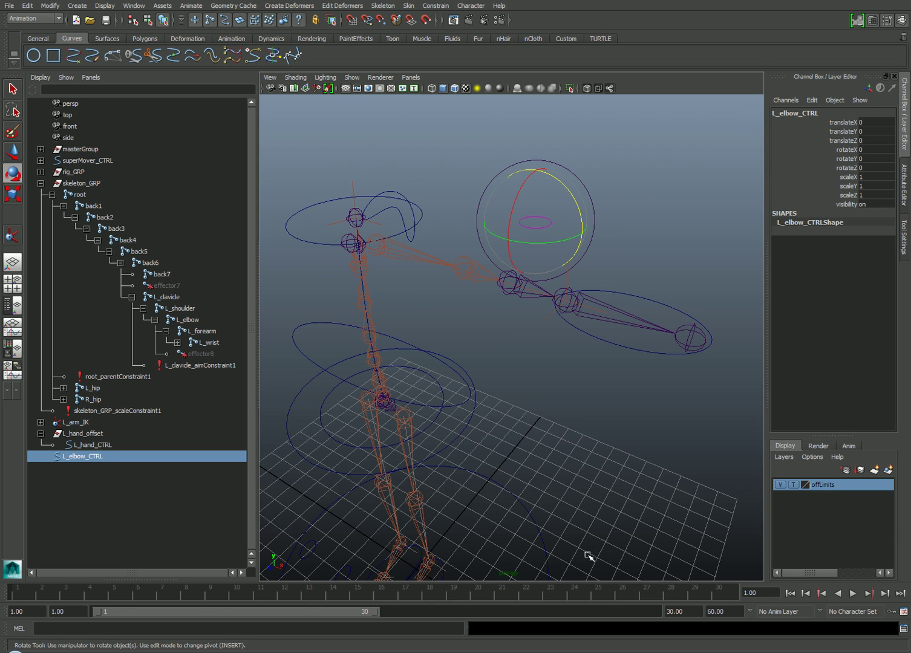
alt+drag(543, 482, 555, 427)
shift+click(546, 474)
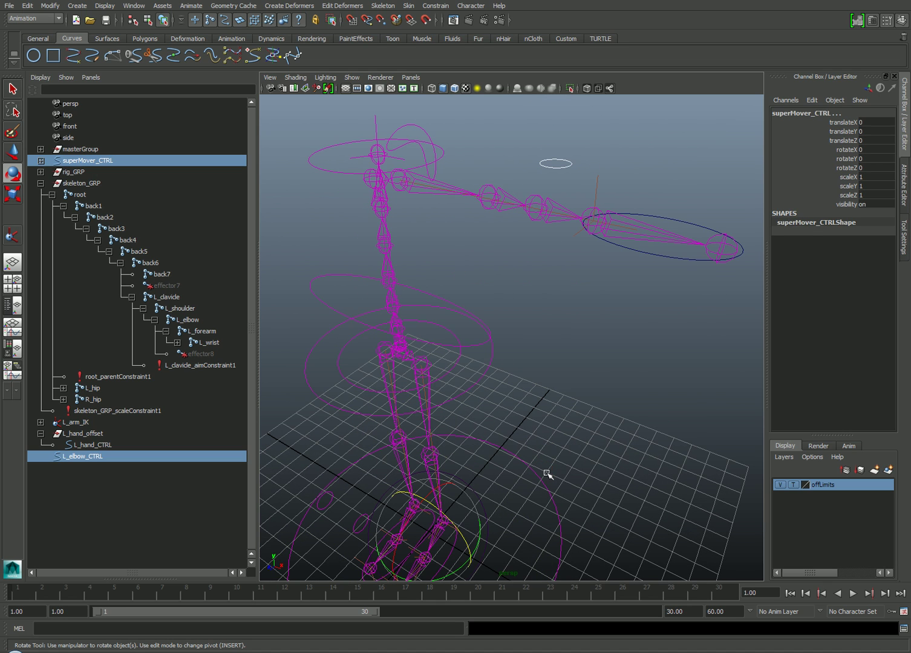
click(655, 301)
- Parent L_hand_offset under superMover_CTRL
click(683, 257)
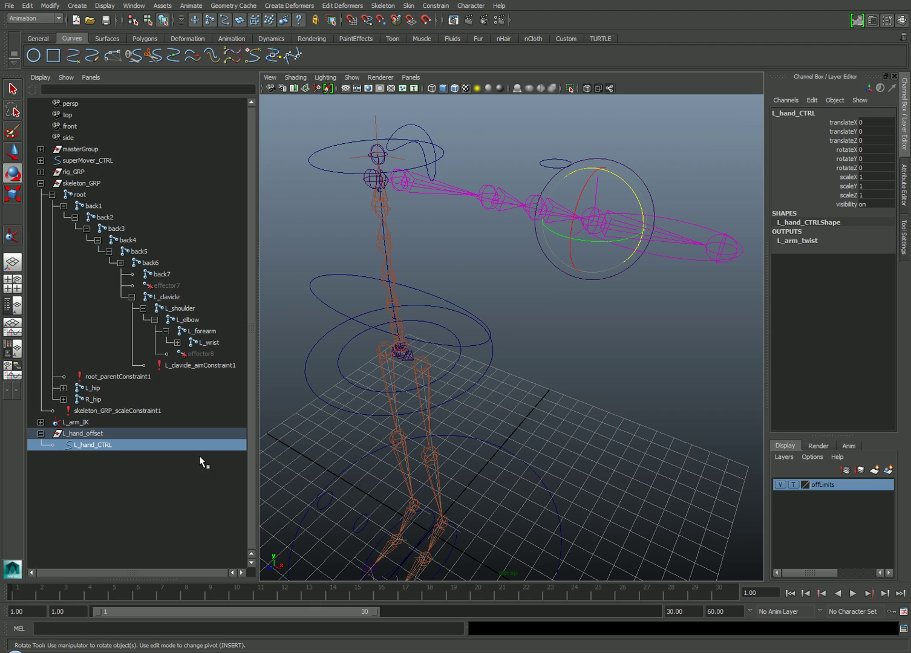
click(94, 435)
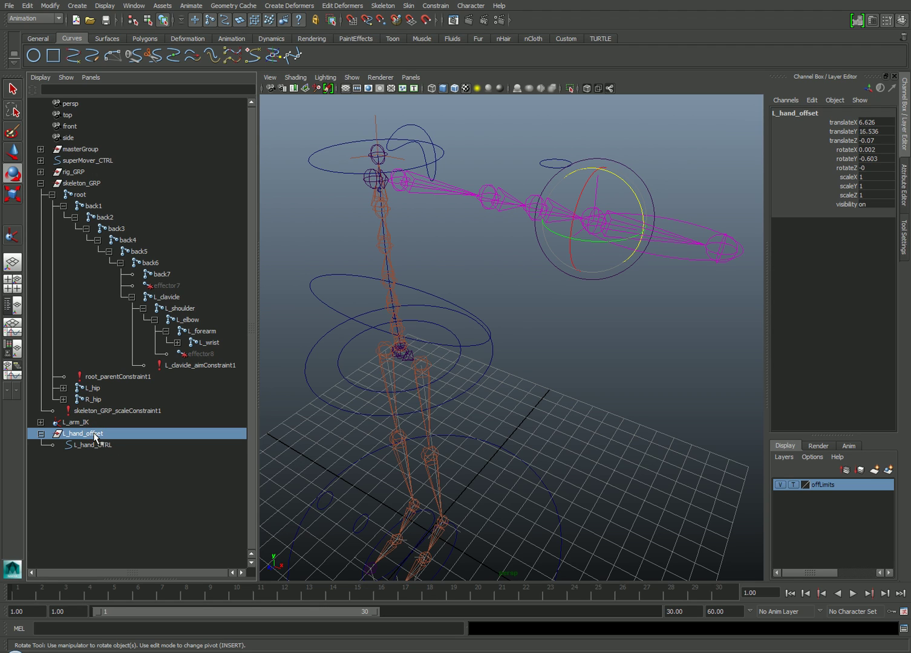
click(94, 444)
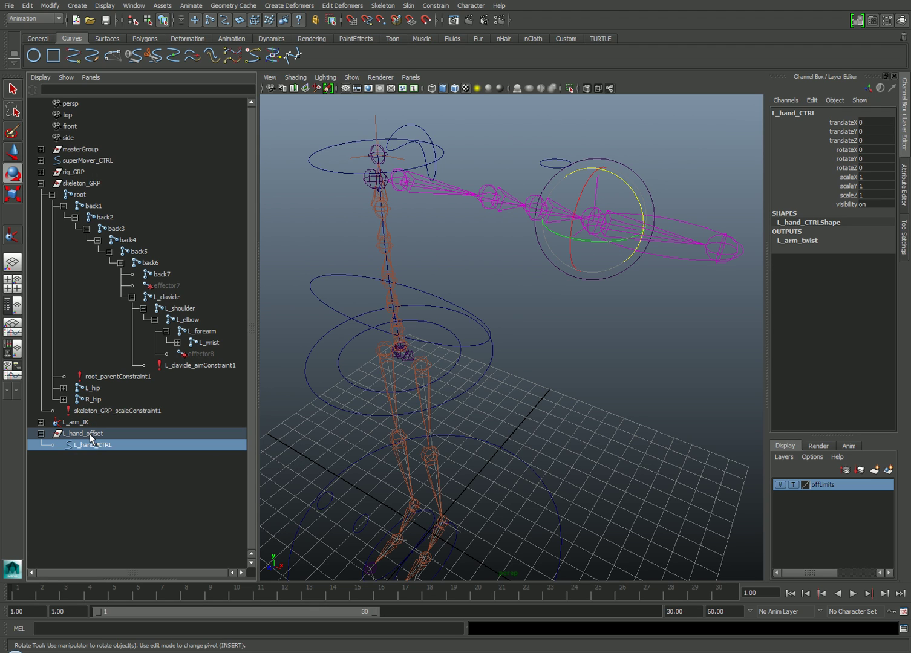
click(93, 434)
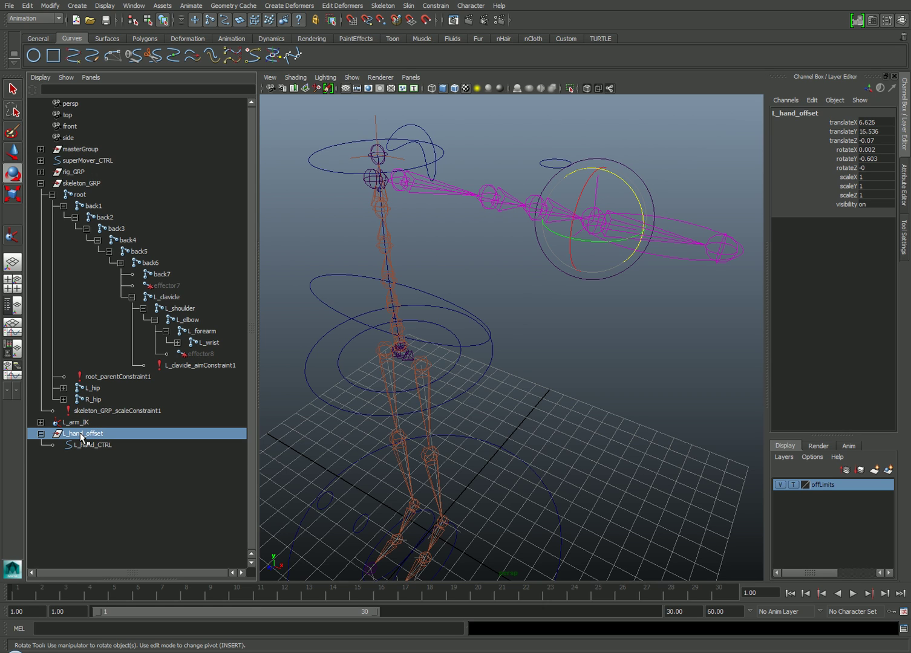
shift+click(530, 466)
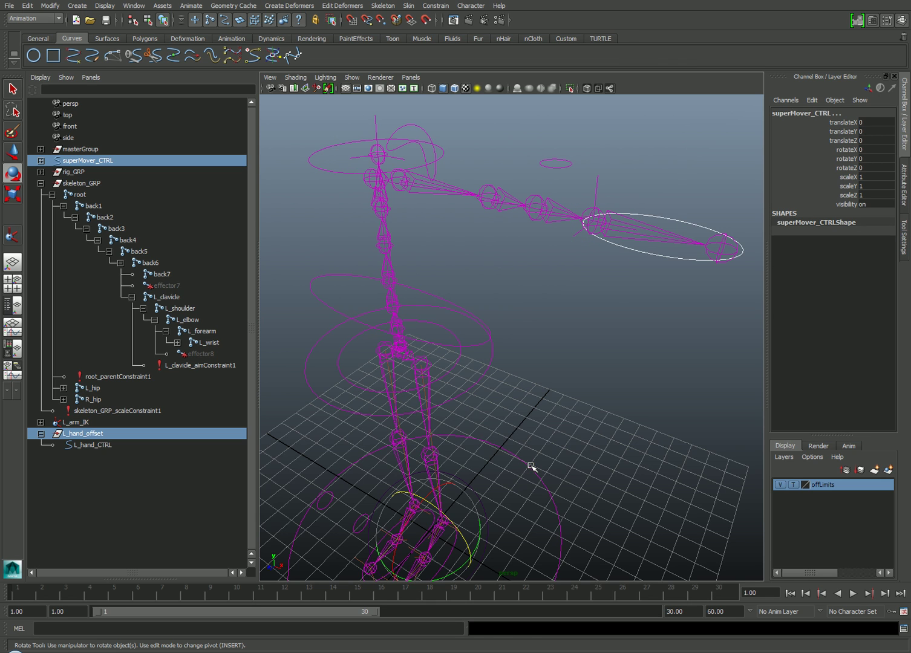
key(p)
click(600, 412)
mouse_move(674, 380)
alt+right_down()
mouse_move(609, 385)
mouse_move(546, 199)
alt+right_up()
- Lock and hide L_elbow_CTRL's rotate, scale and visibility channels
click(549, 204)
key(e)
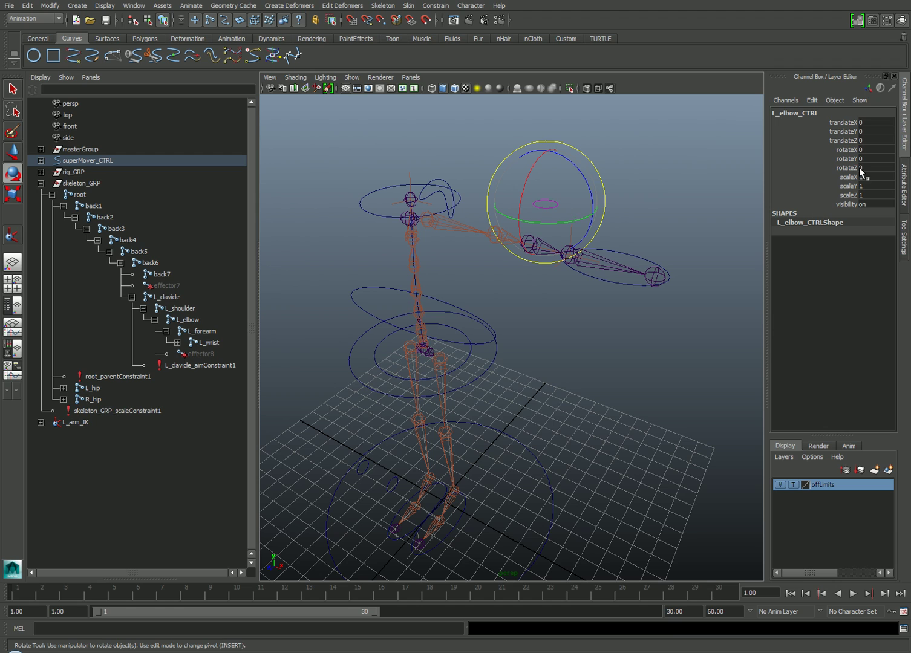
drag(849, 150, 845, 205)
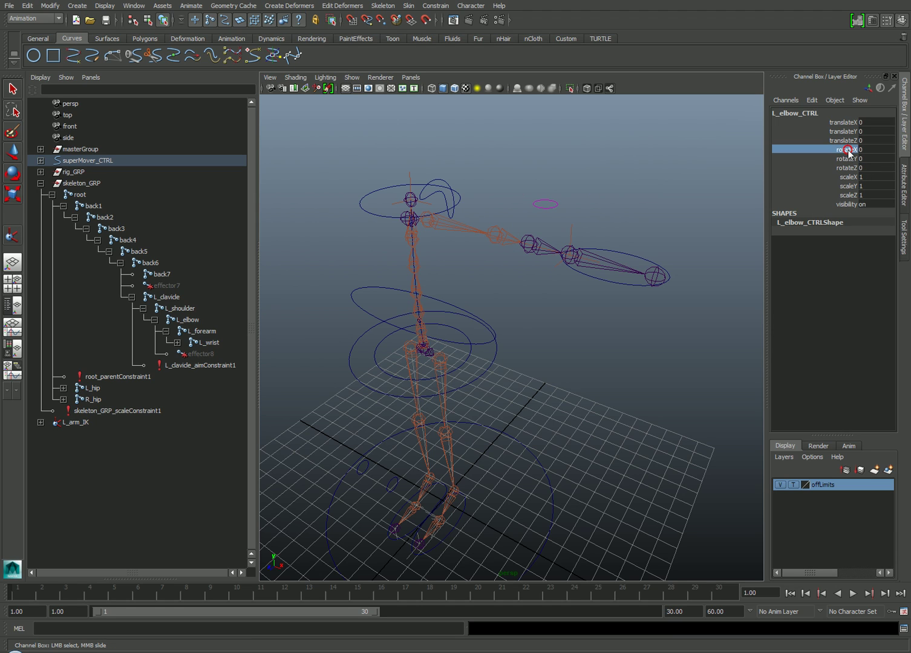
right_click(841, 183)
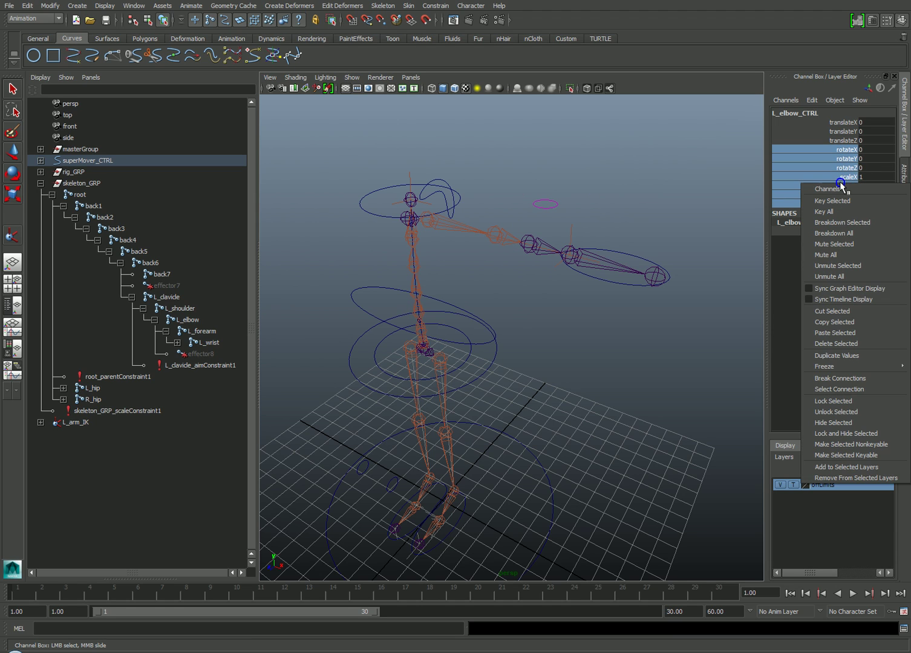
click(876, 434)
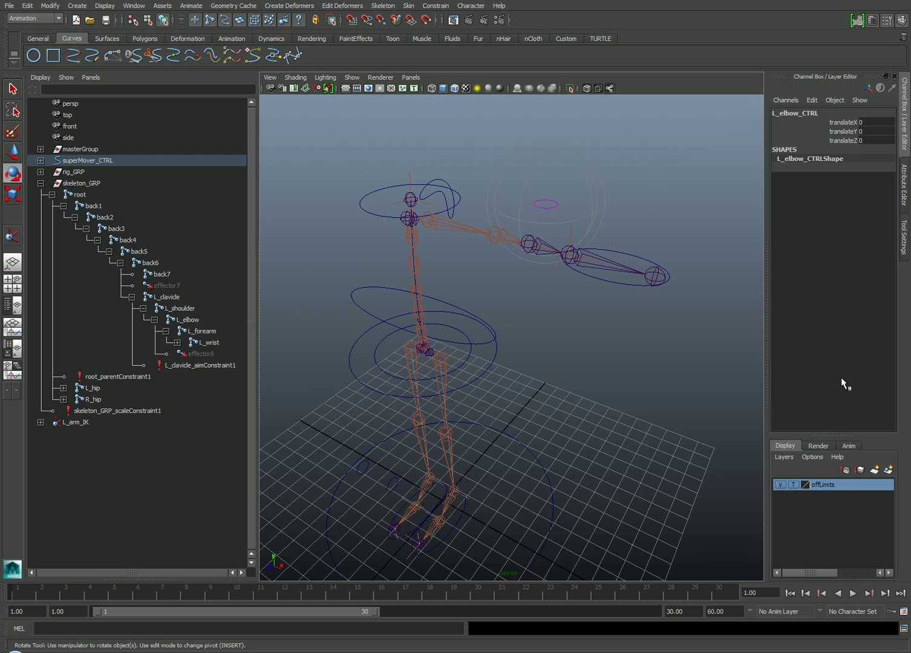
- Lock and hide L_hand_CTRL's scale and visibility channels
click(667, 285)
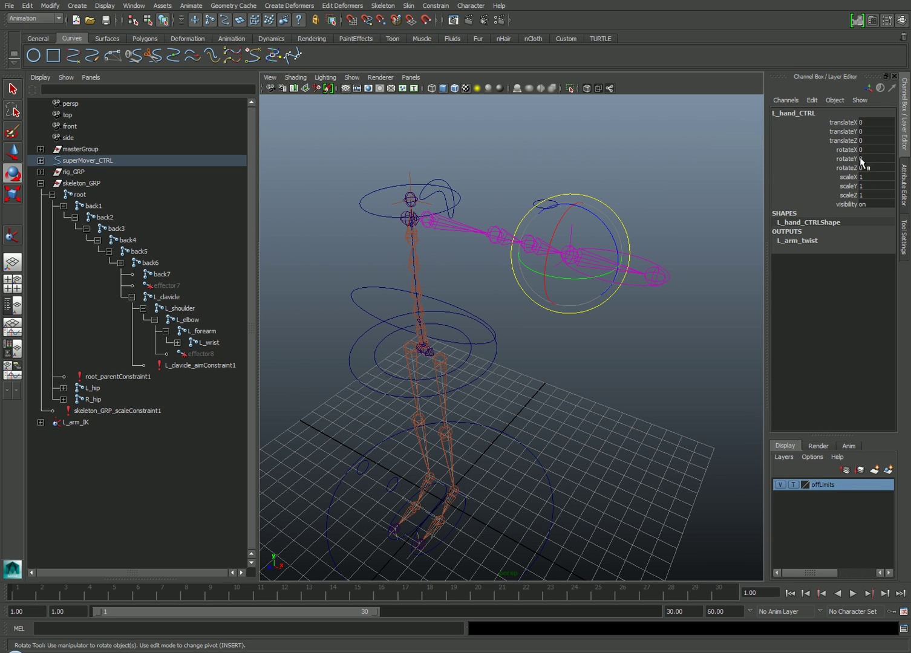
drag(850, 177, 850, 203)
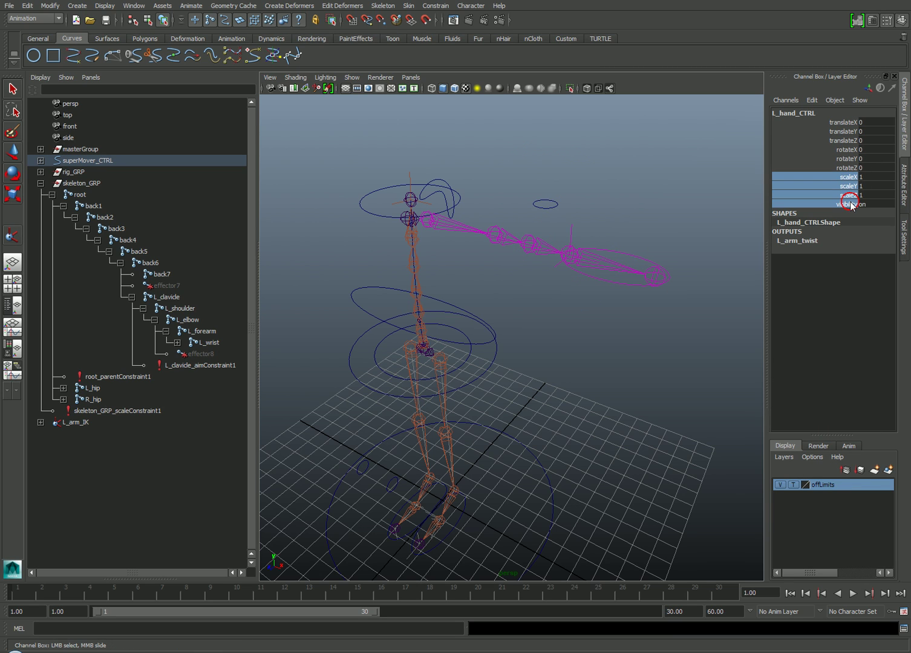
right_click(849, 196)
click(879, 436)
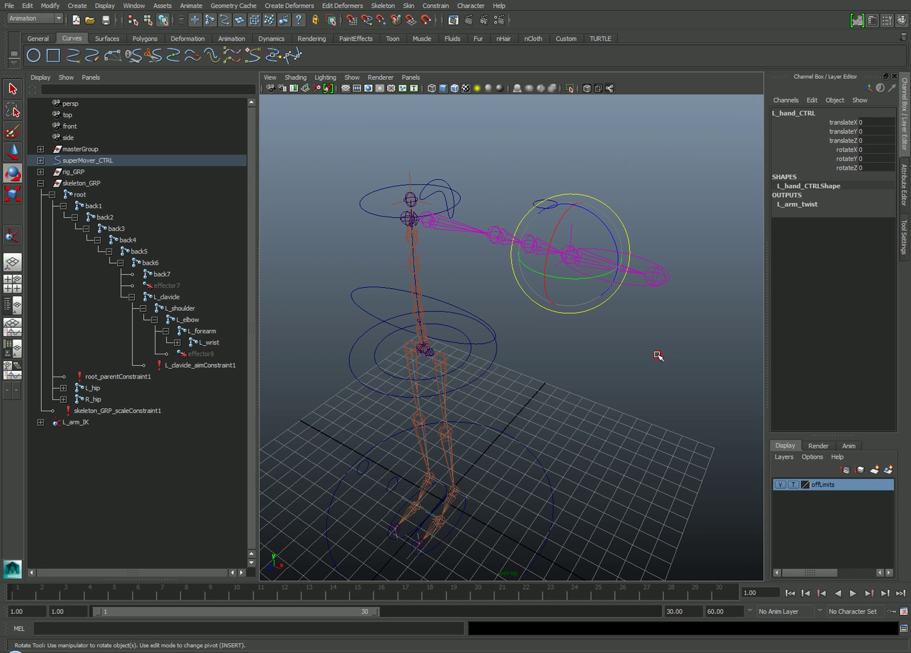
click(558, 291)
- Lock and hide L_clavicle_CTRL's rotate, scale and visibility channels
click(441, 193)
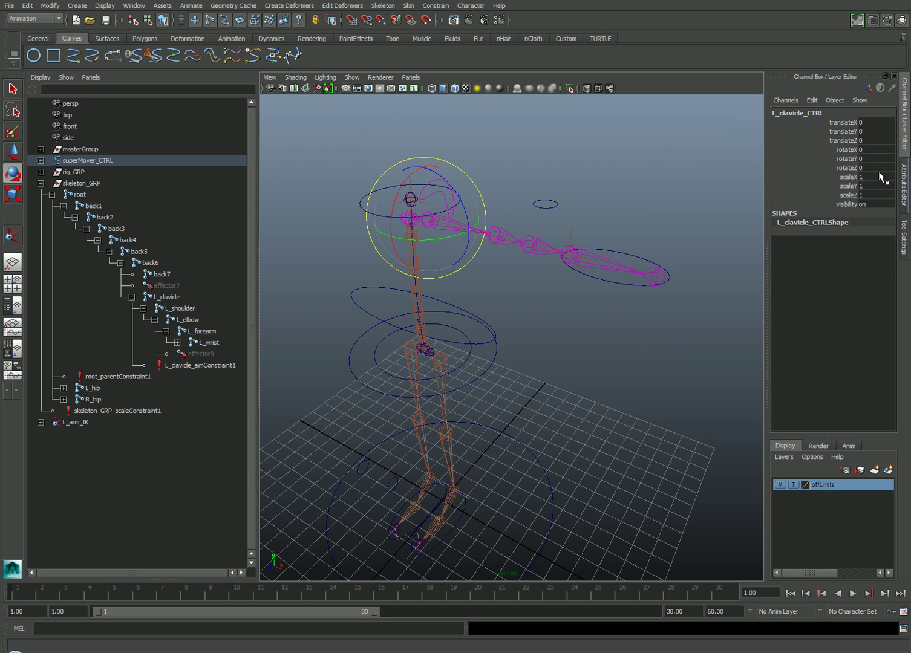
drag(850, 150, 850, 204)
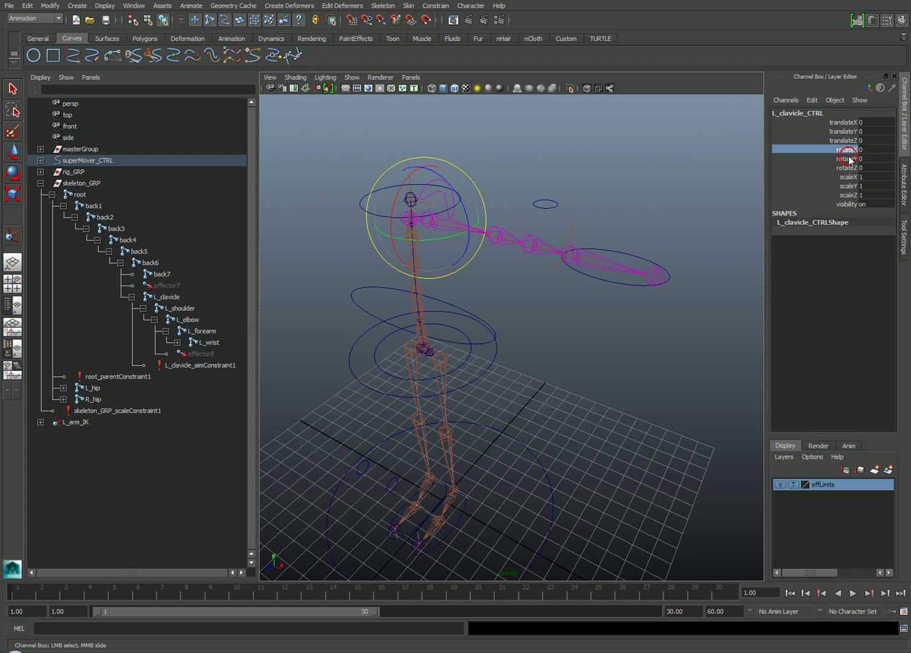
right_click(850, 191)
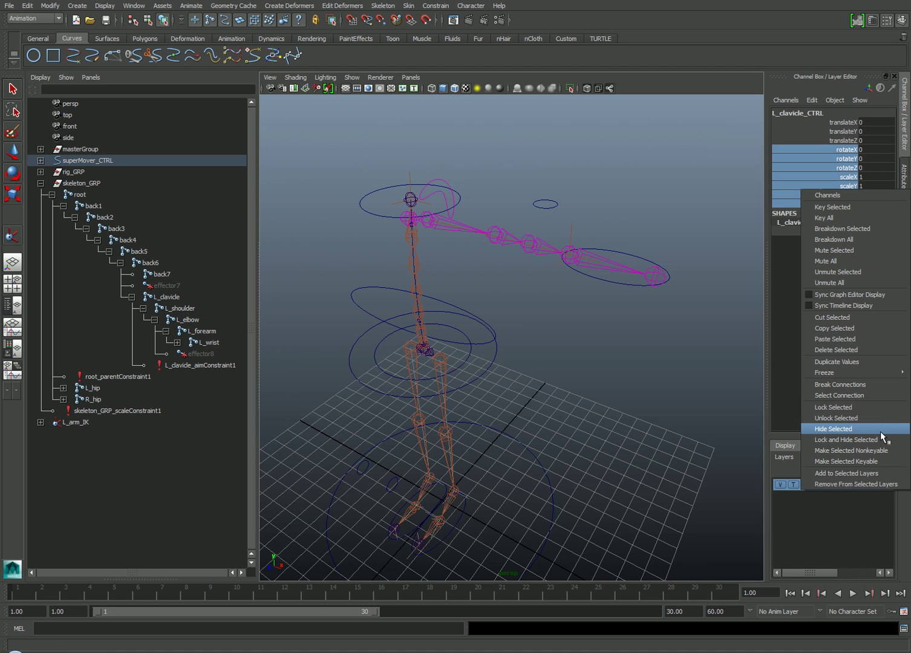
click(882, 440)
click(669, 350)
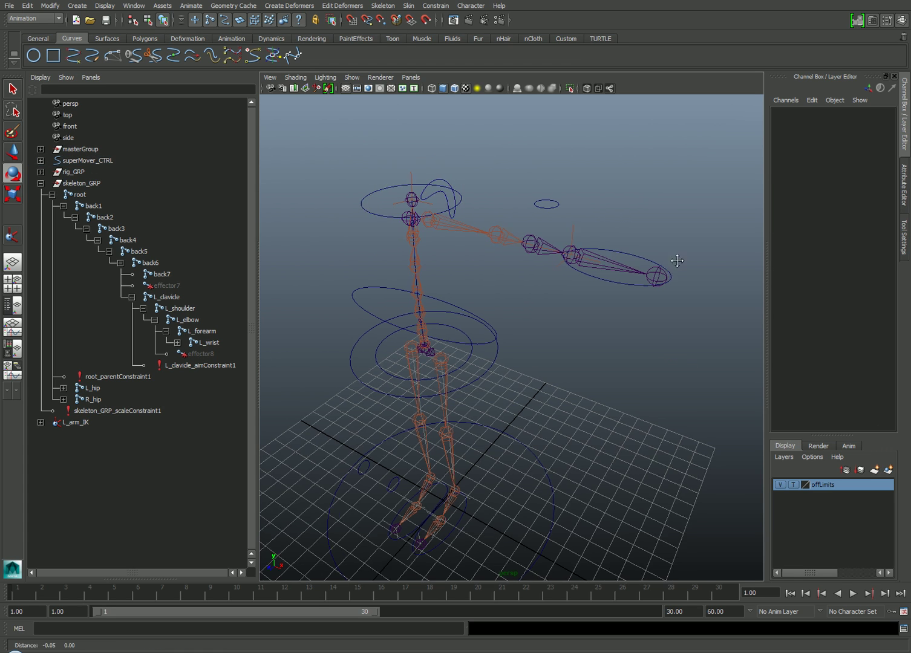
alt+drag(669, 349, 677, 223)
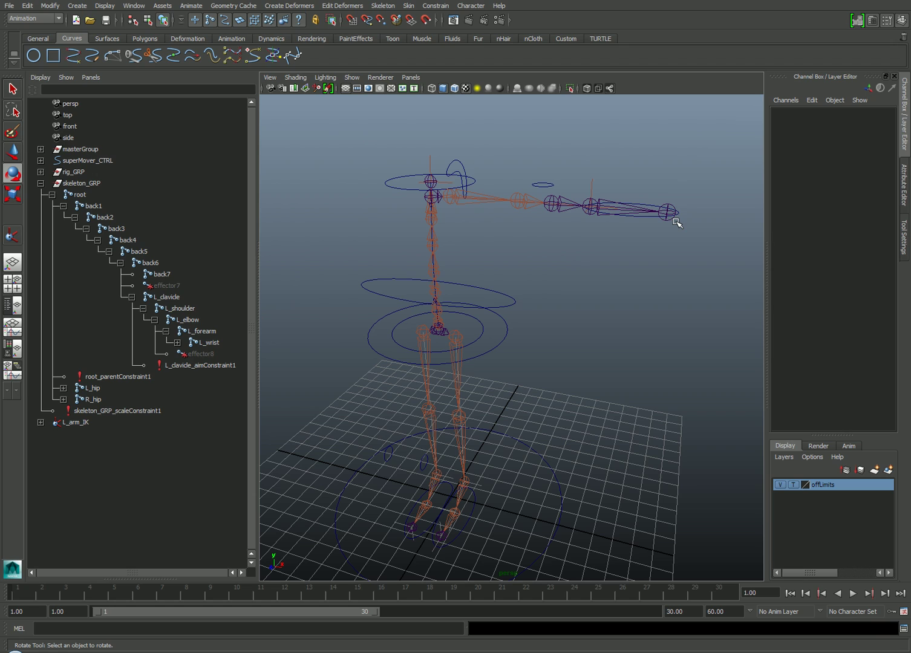